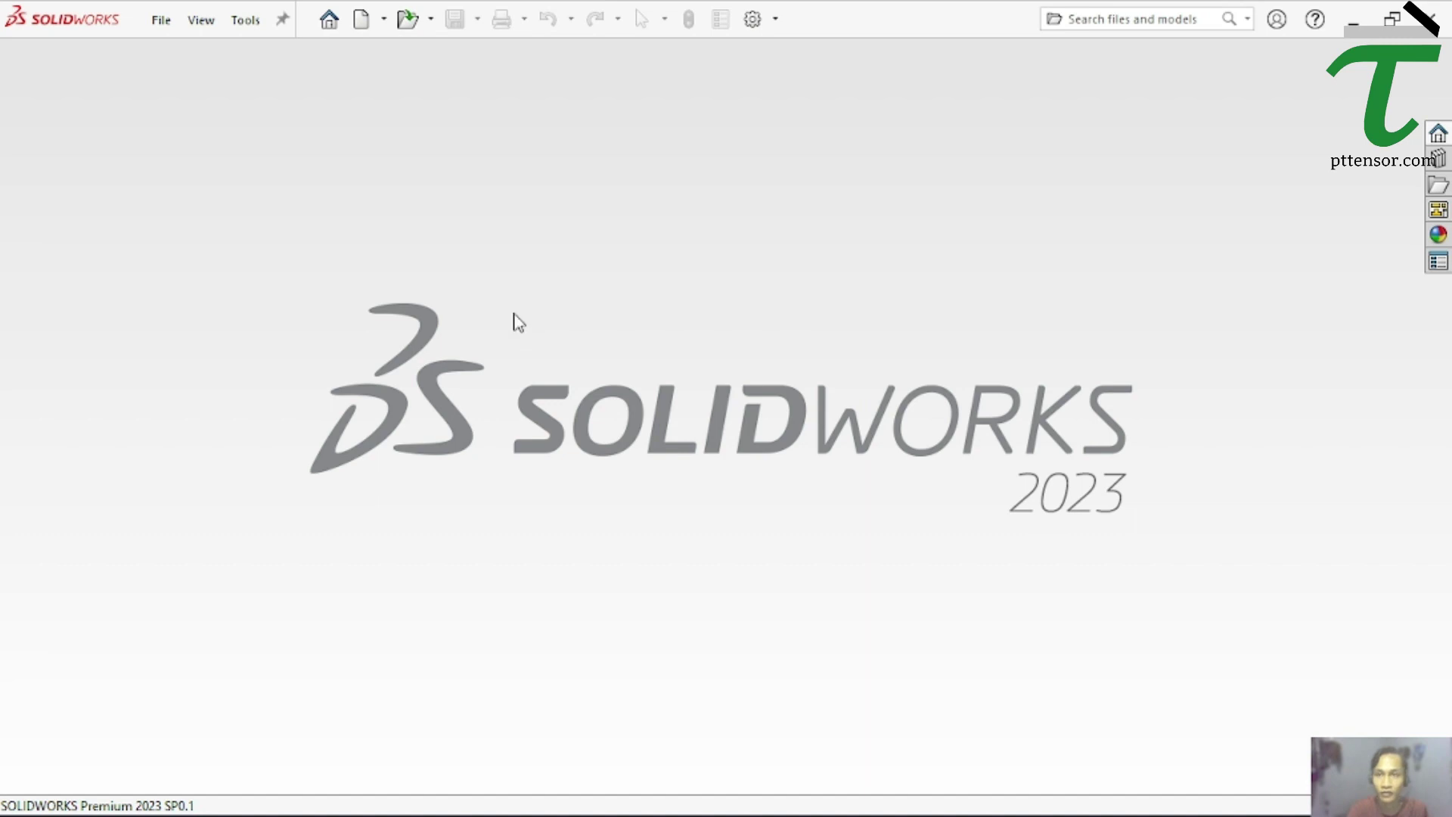
Create a new blank part document, Part1, and bring up the Features commands
click(361, 20)
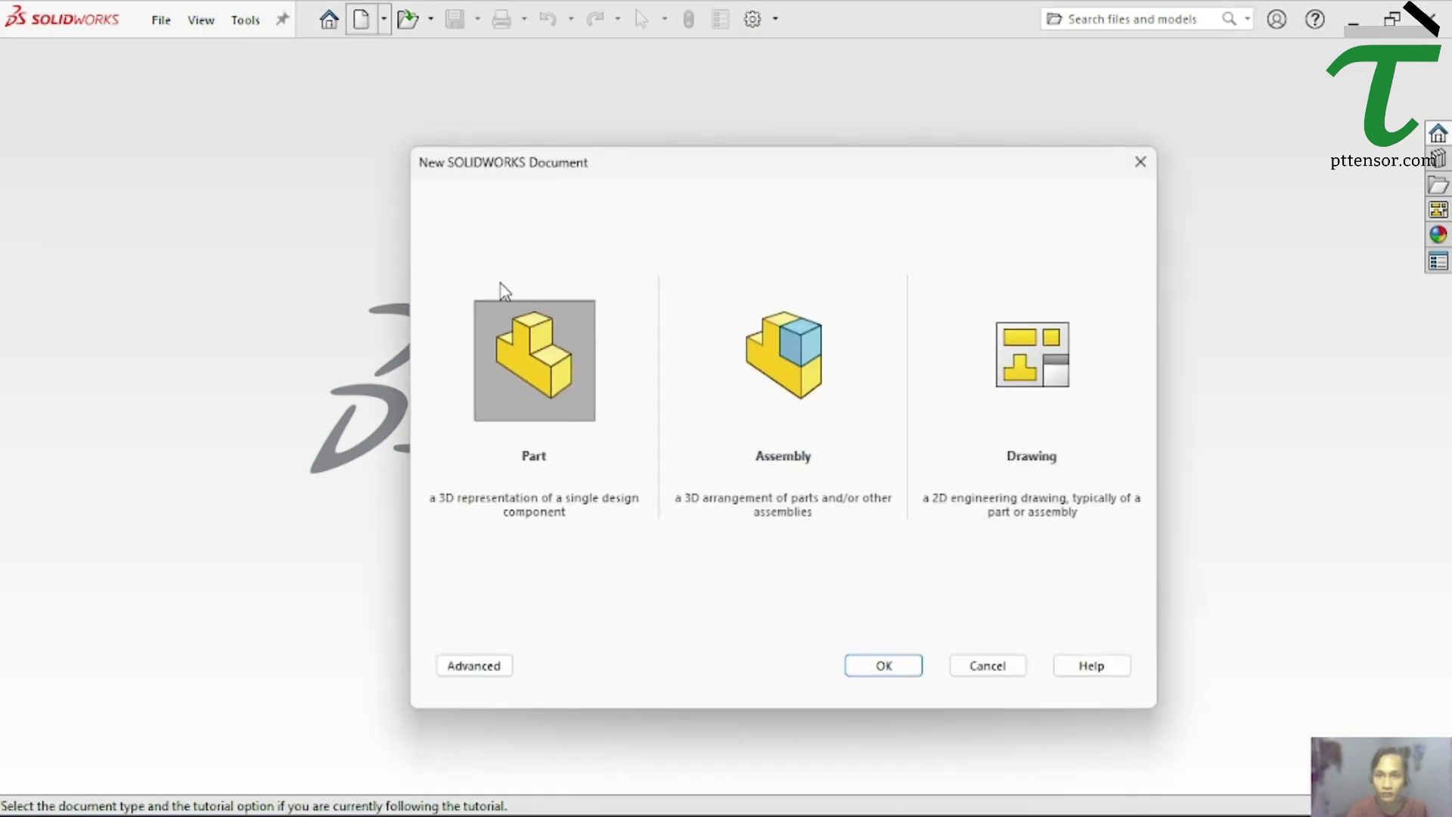
click(884, 665)
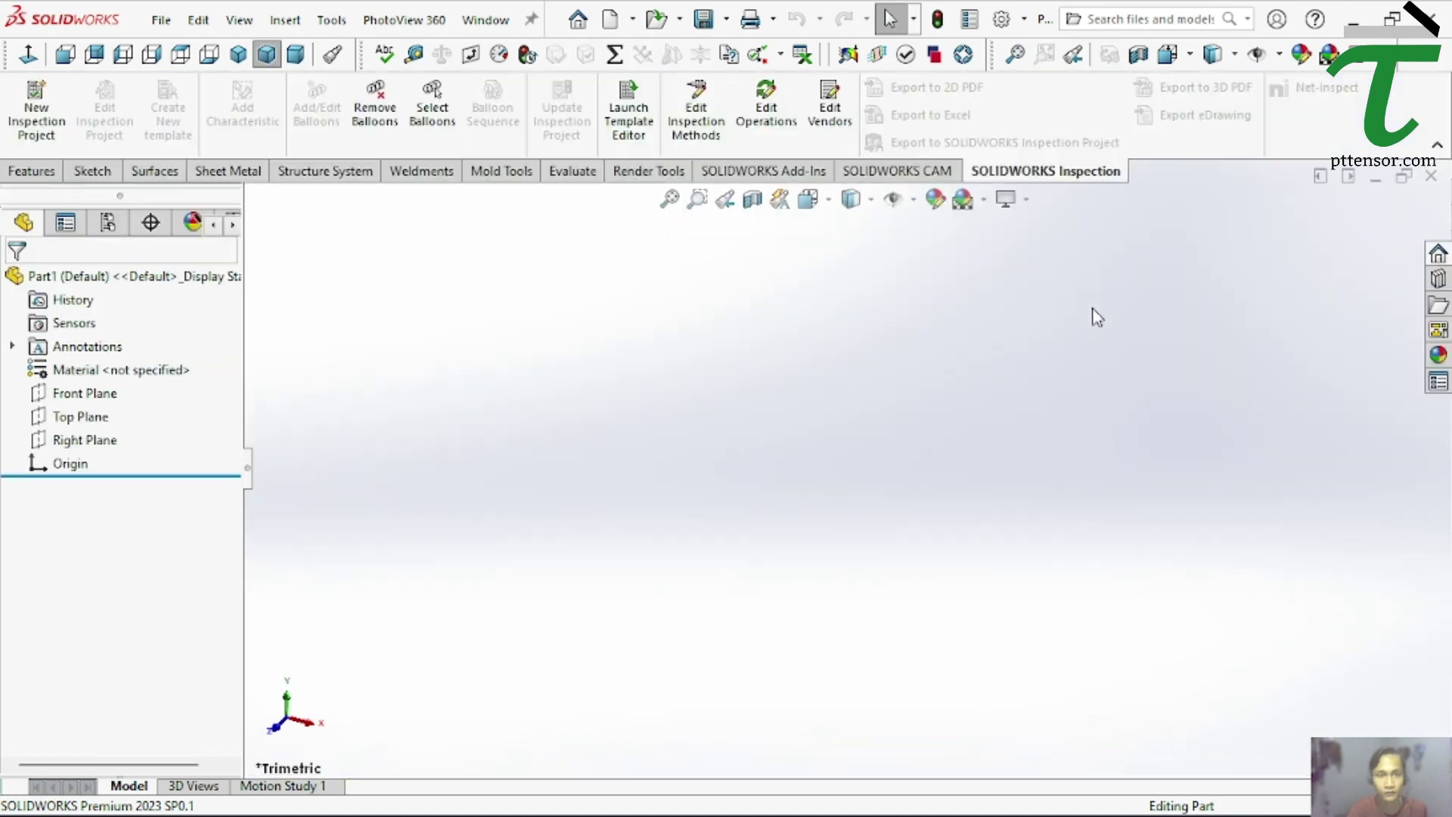
click(30, 172)
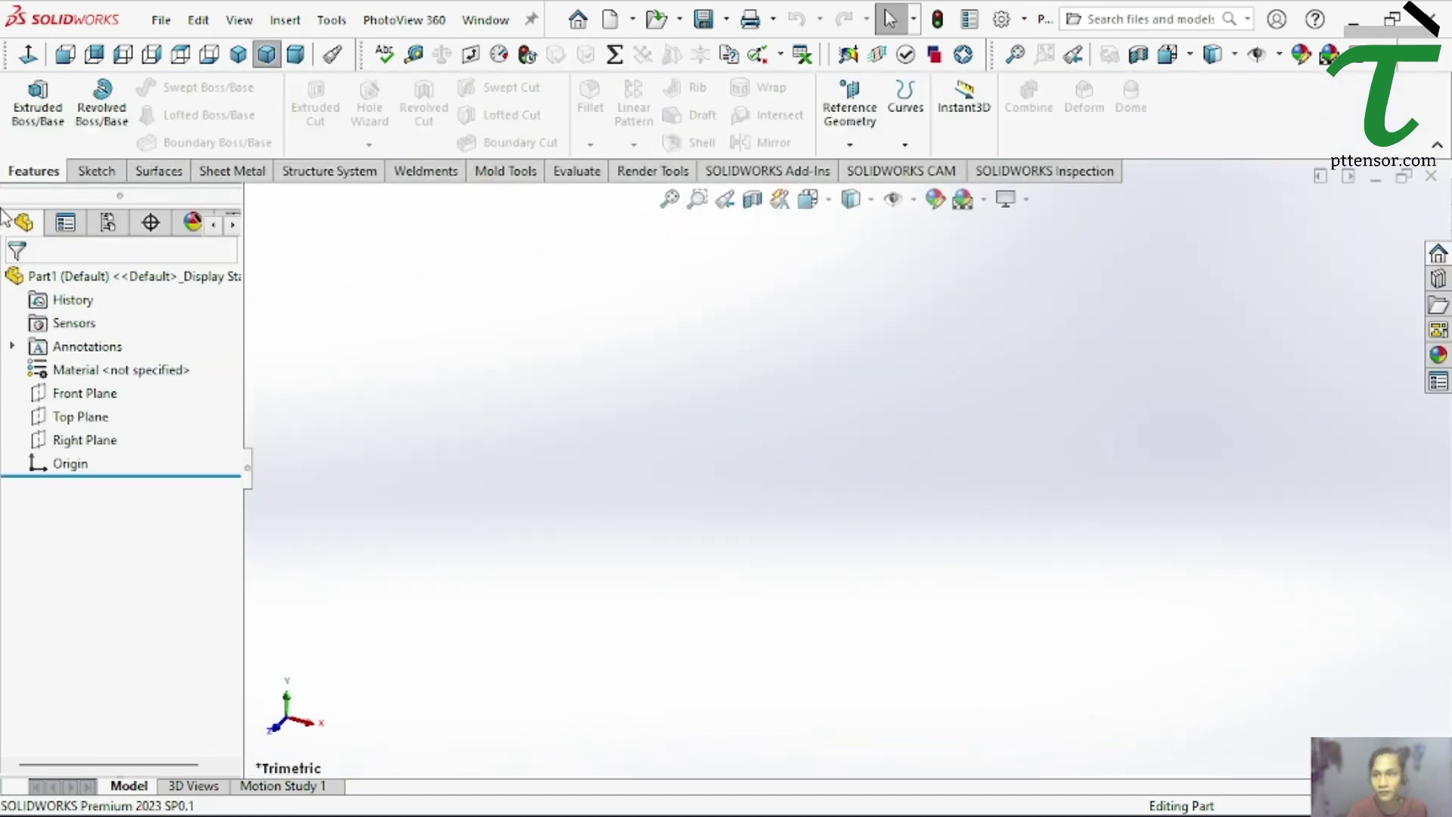
Start a sketch on the Front Plane with a horizontal centerline through the origin
click(98, 393)
click(132, 370)
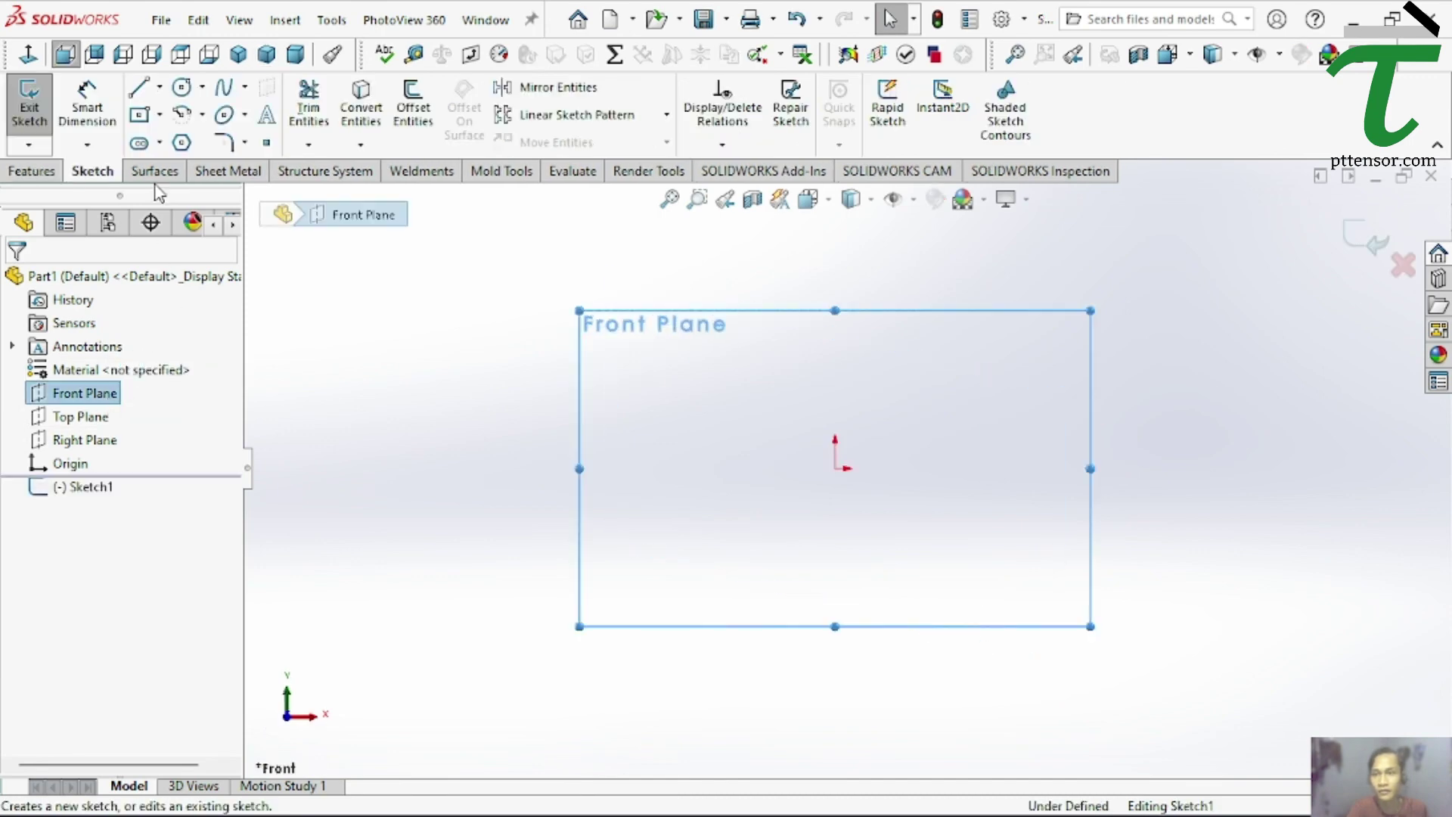
click(160, 87)
click(193, 138)
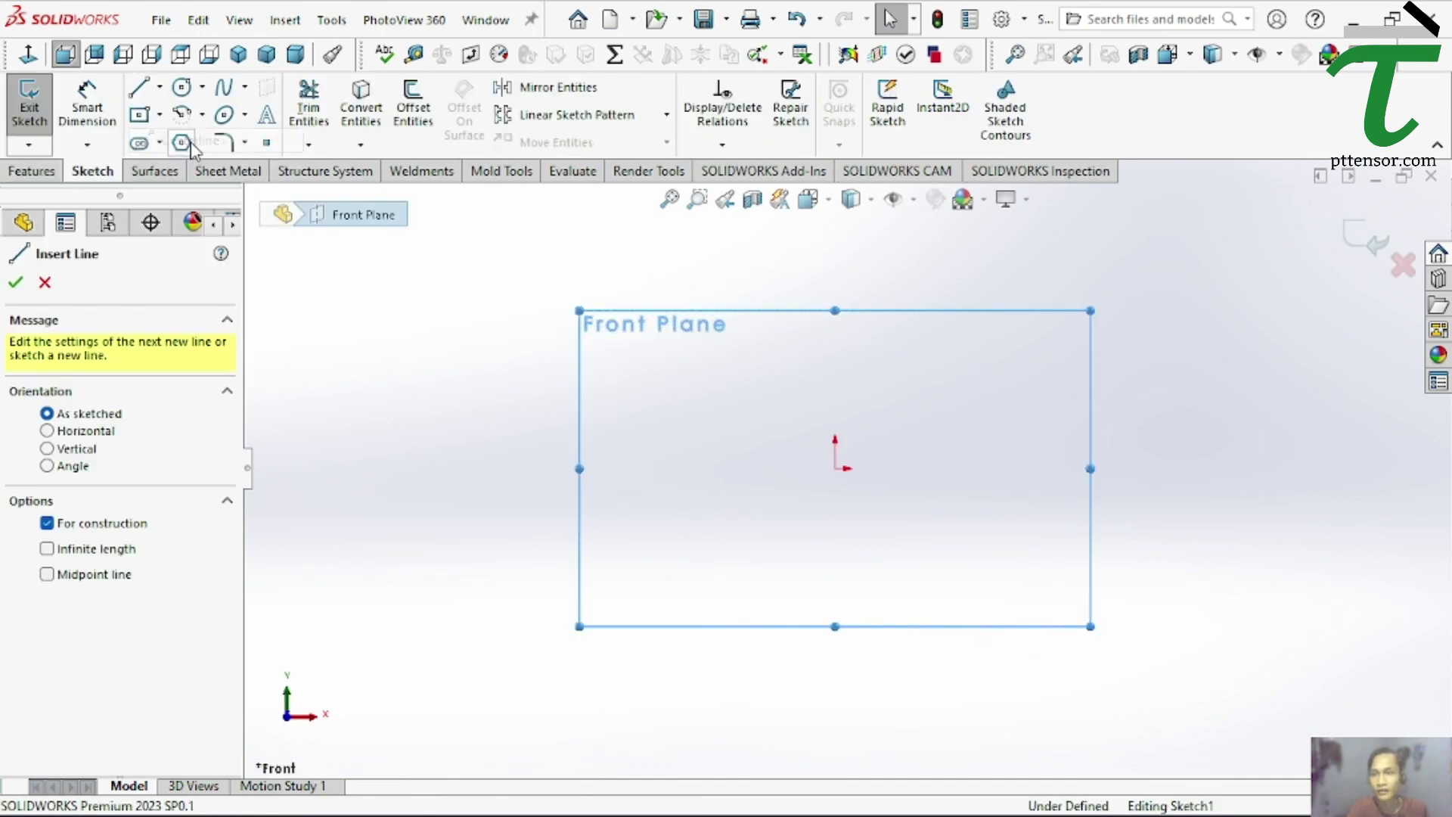
click(580, 468)
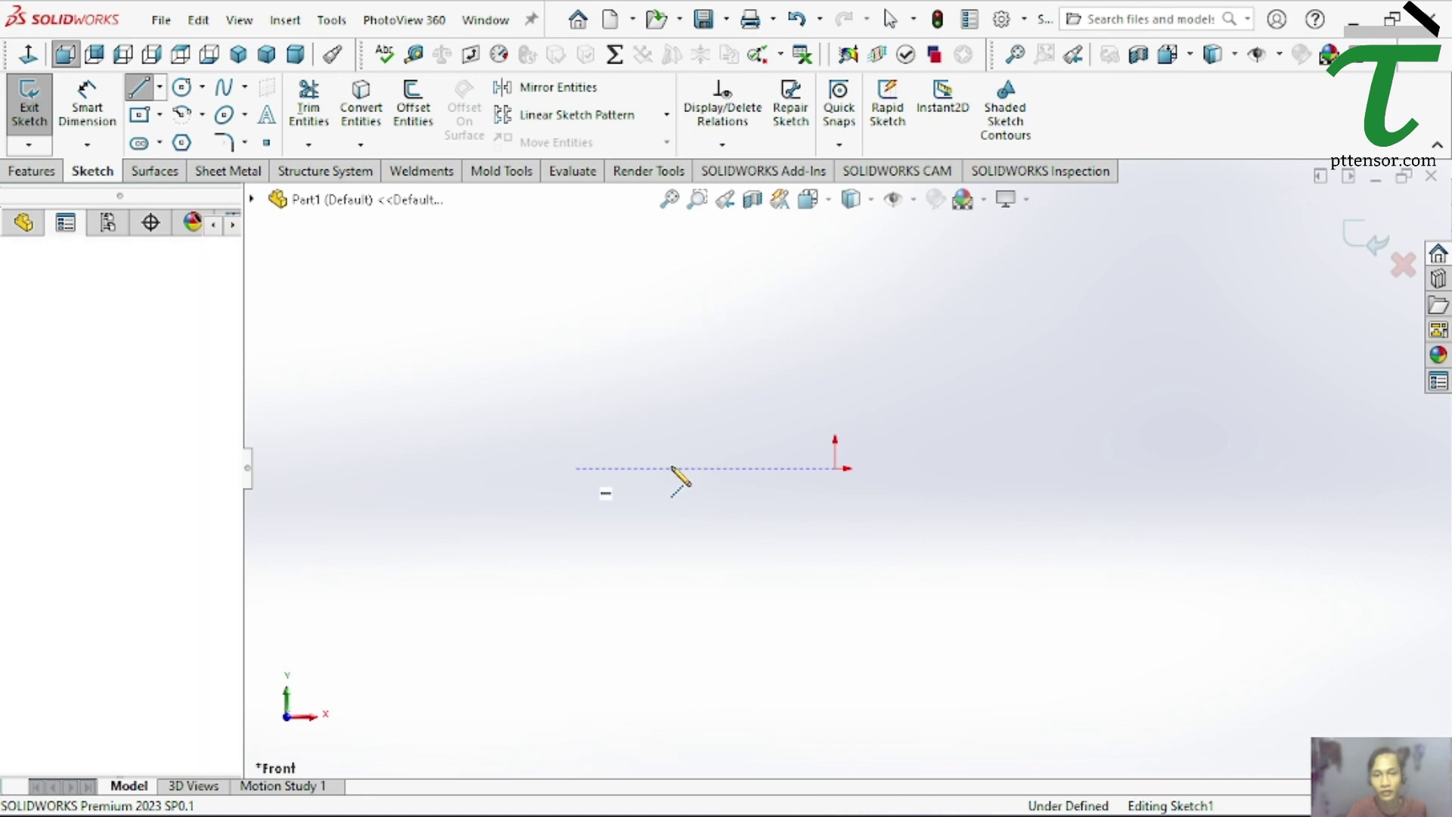
click(1139, 468)
key(Escape)
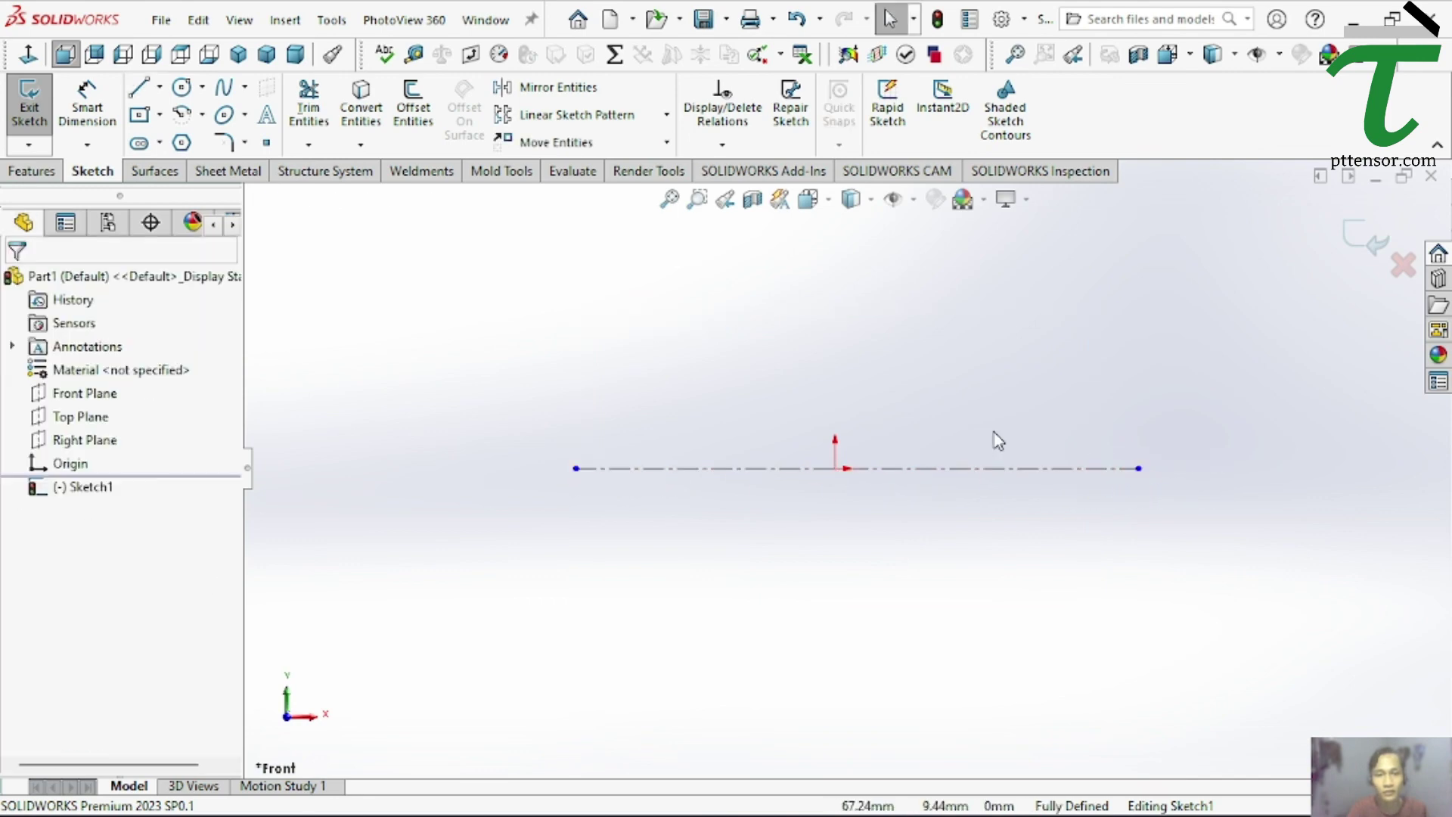
Draw the closed four-step shaft half-profile with three chamfers above the centerline
click(139, 88)
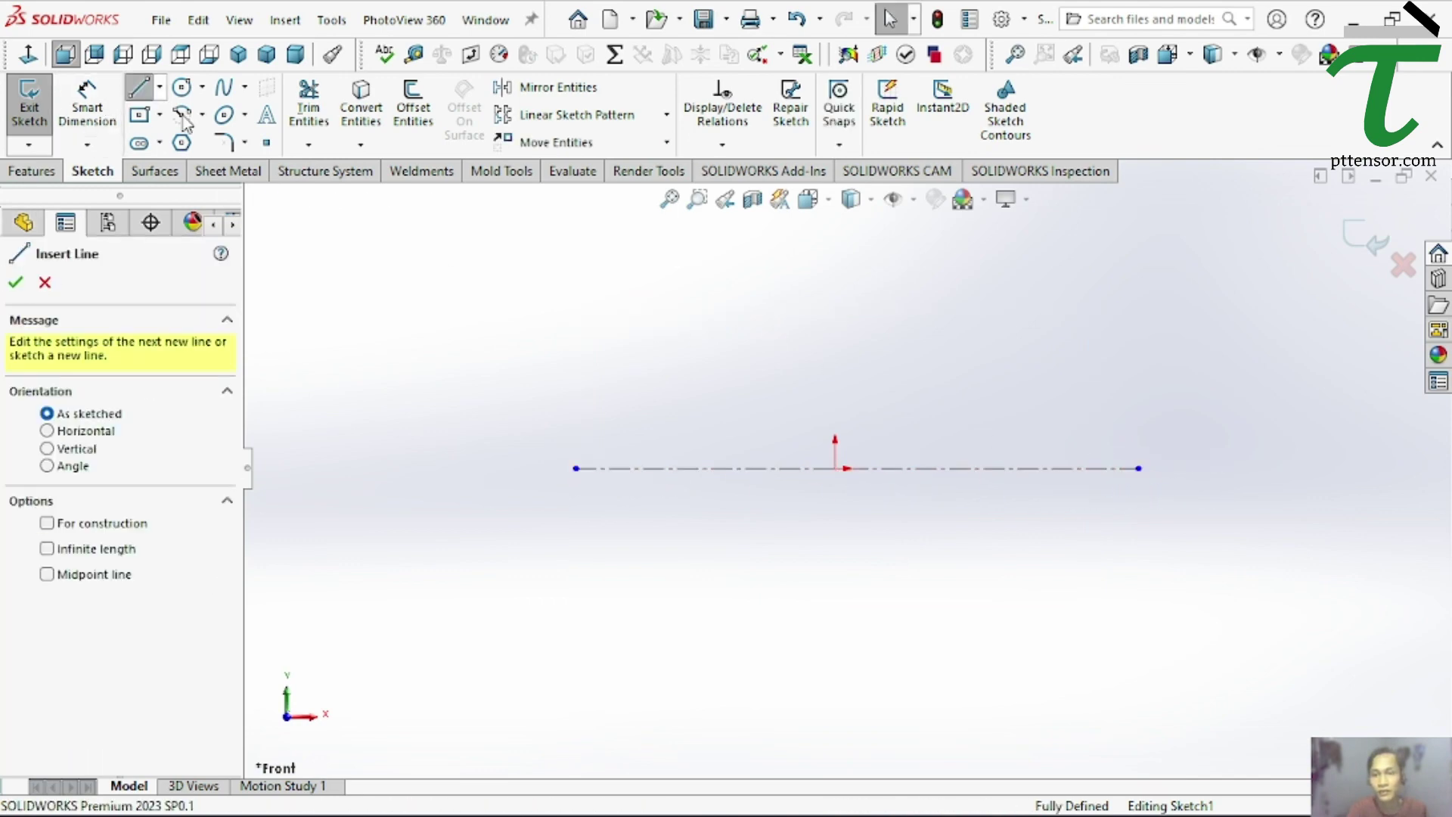
click(576, 468)
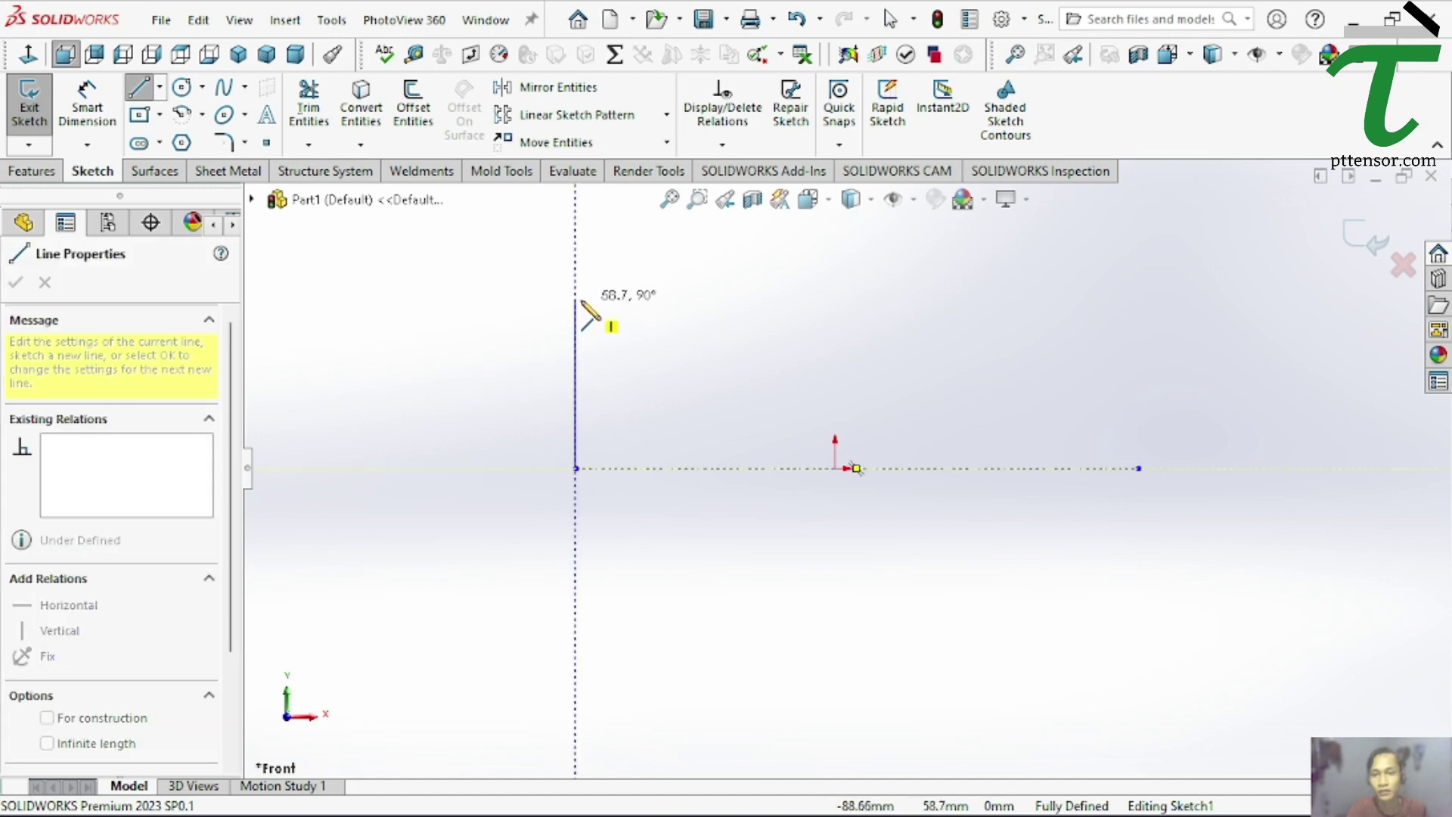
click(576, 298)
click(676, 297)
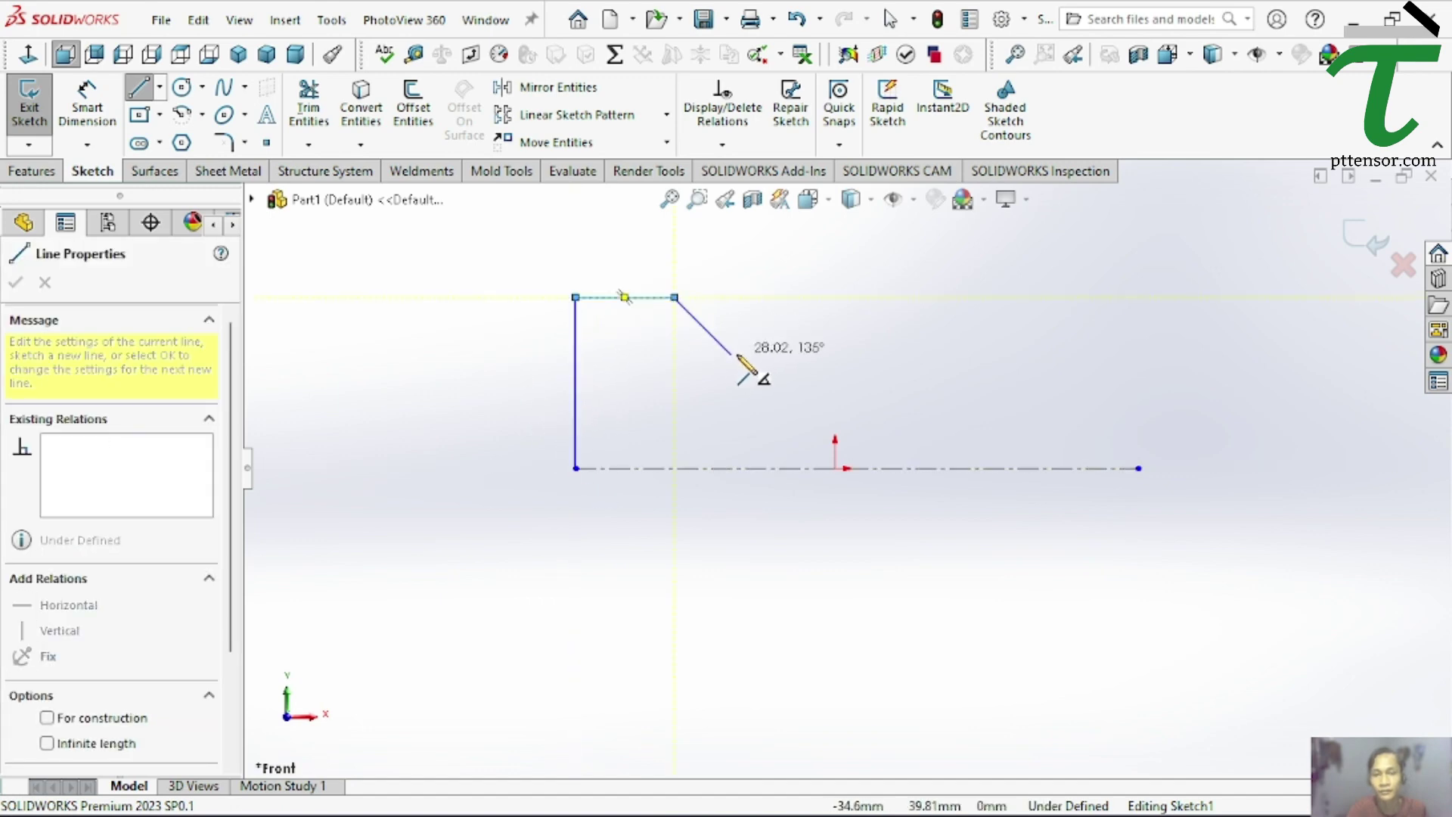
click(722, 334)
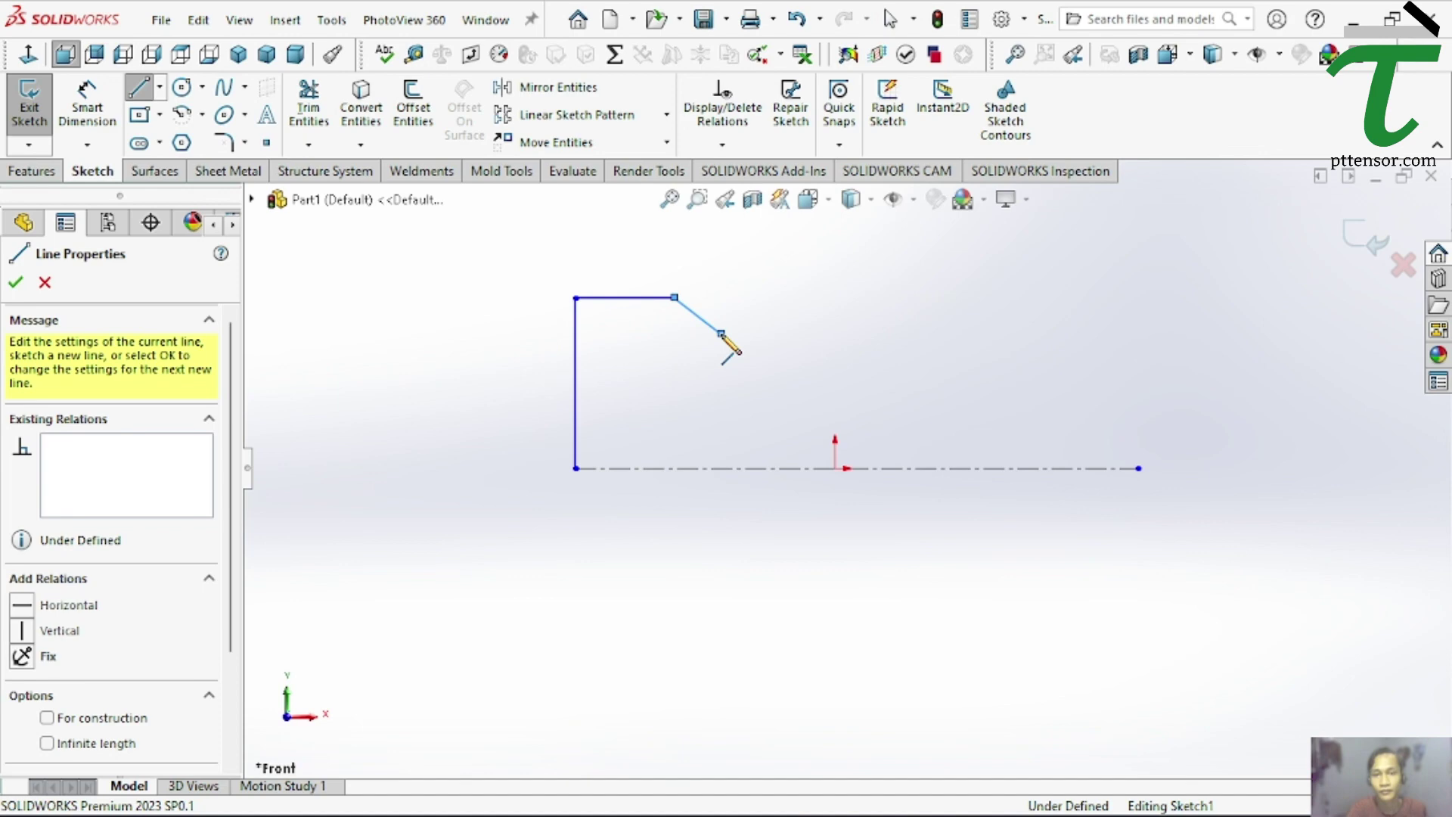
click(788, 334)
click(823, 363)
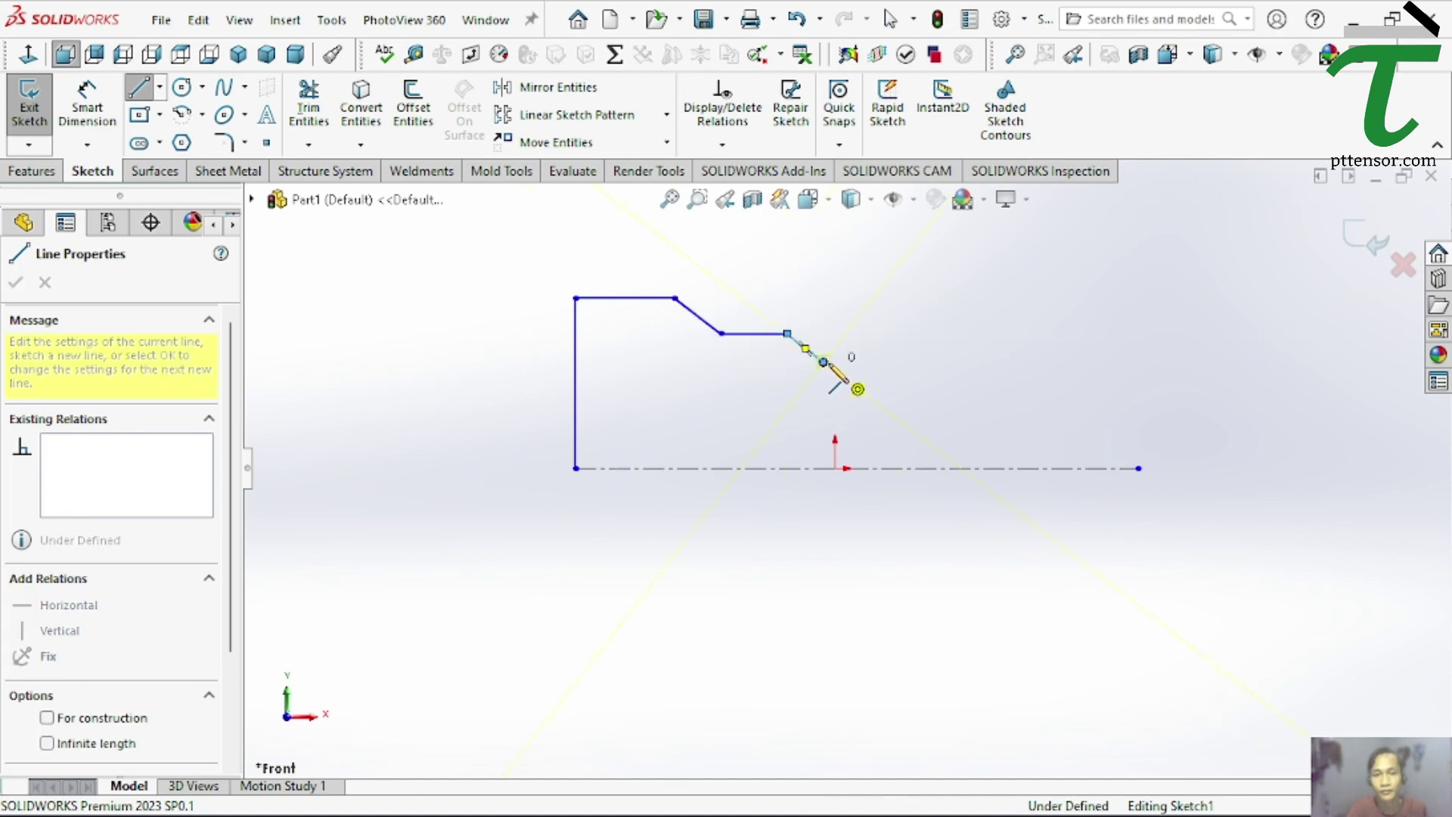
click(917, 362)
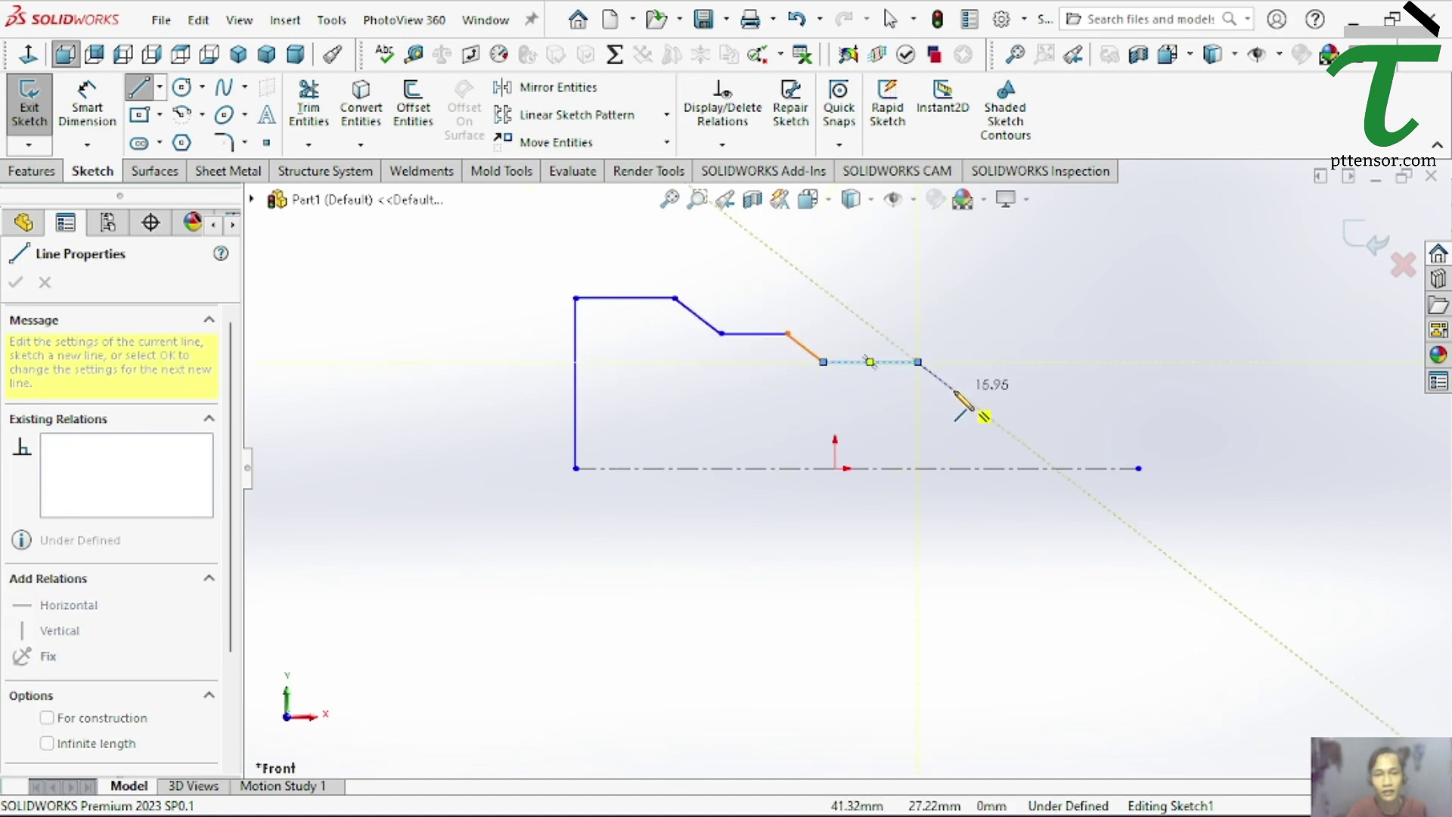
click(956, 392)
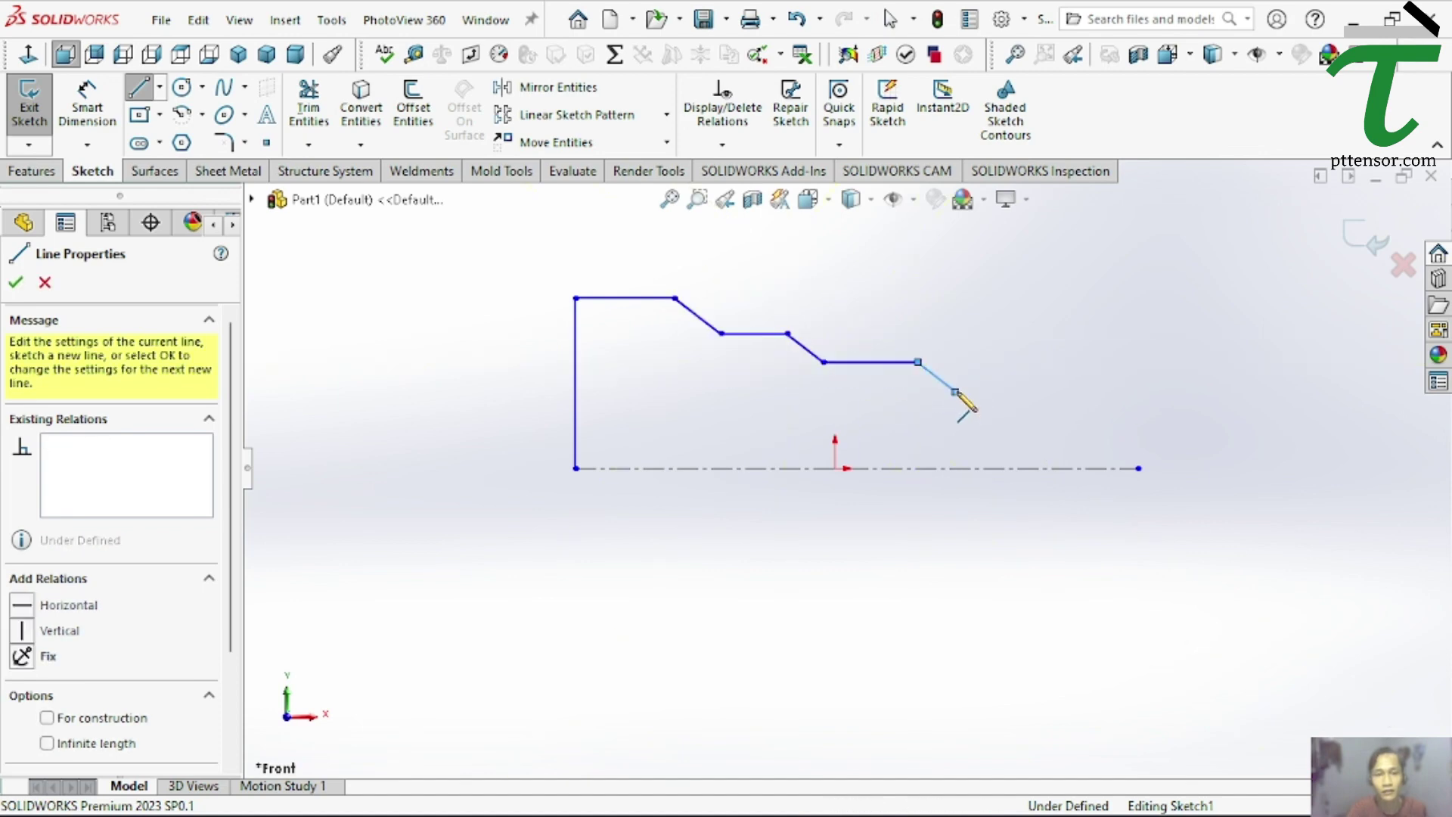
click(1139, 392)
click(1139, 468)
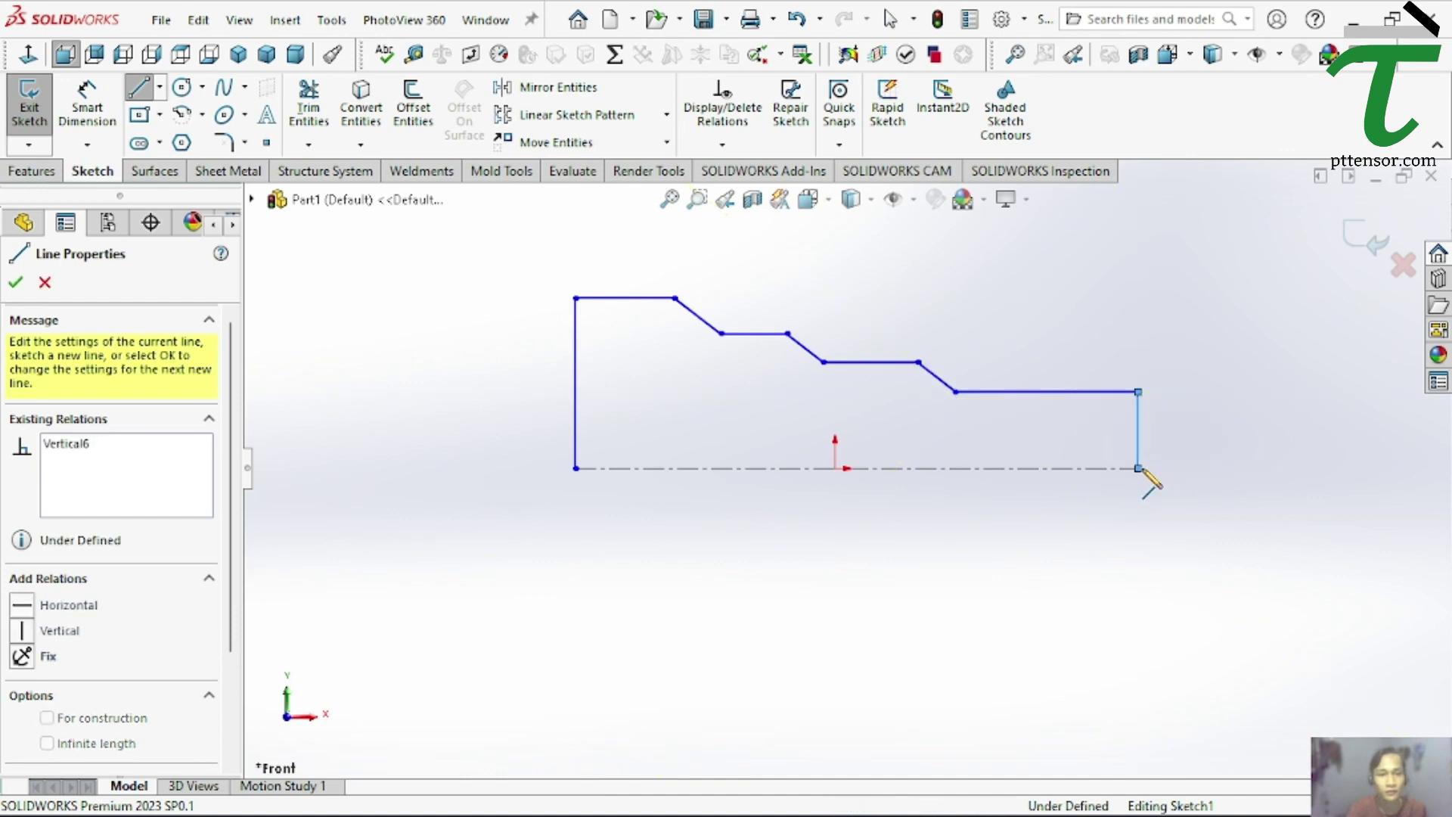
key(Escape)
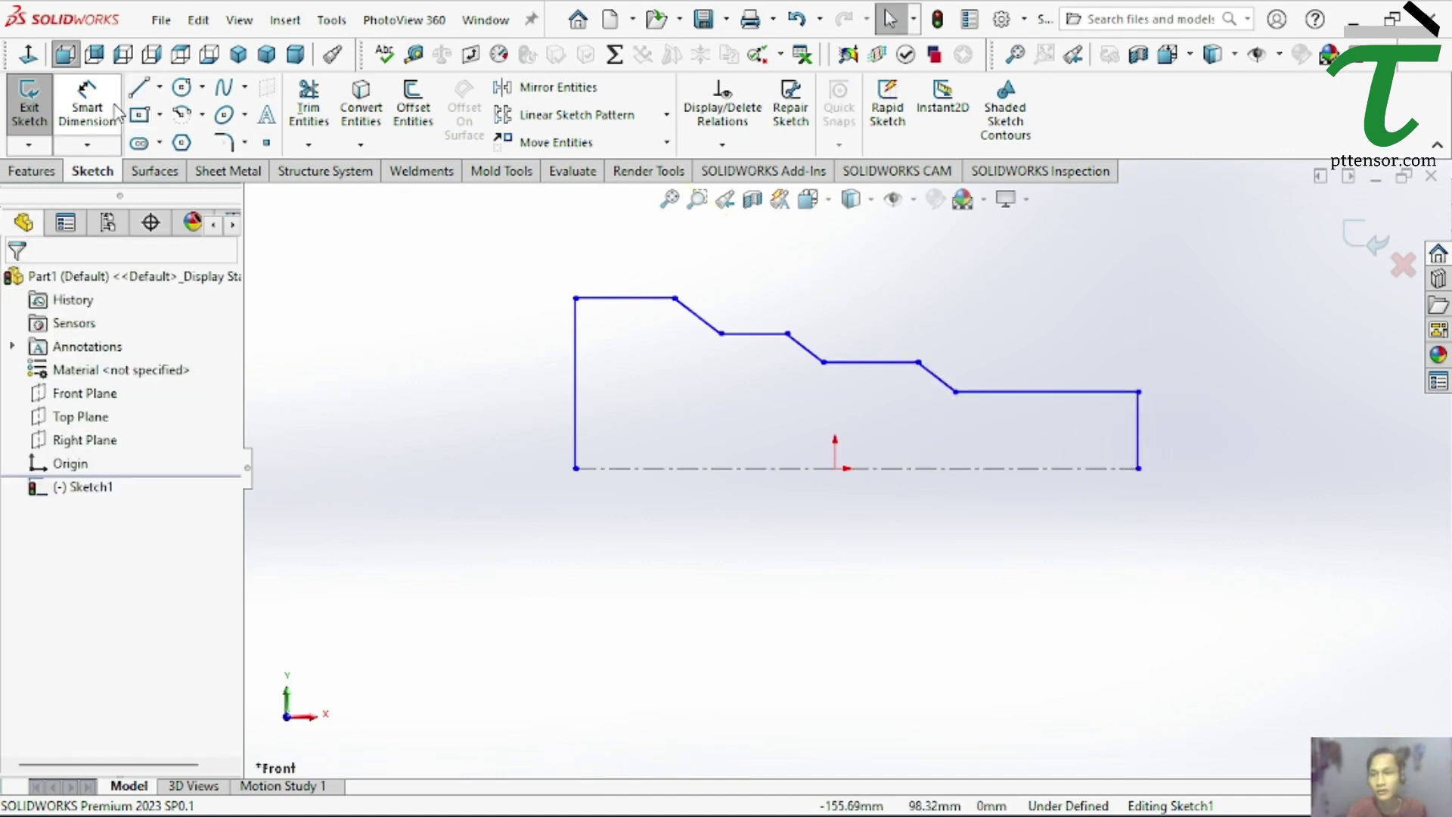
Dimension the first two step diameters as 100 mm and 80 mm
click(105, 113)
click(614, 300)
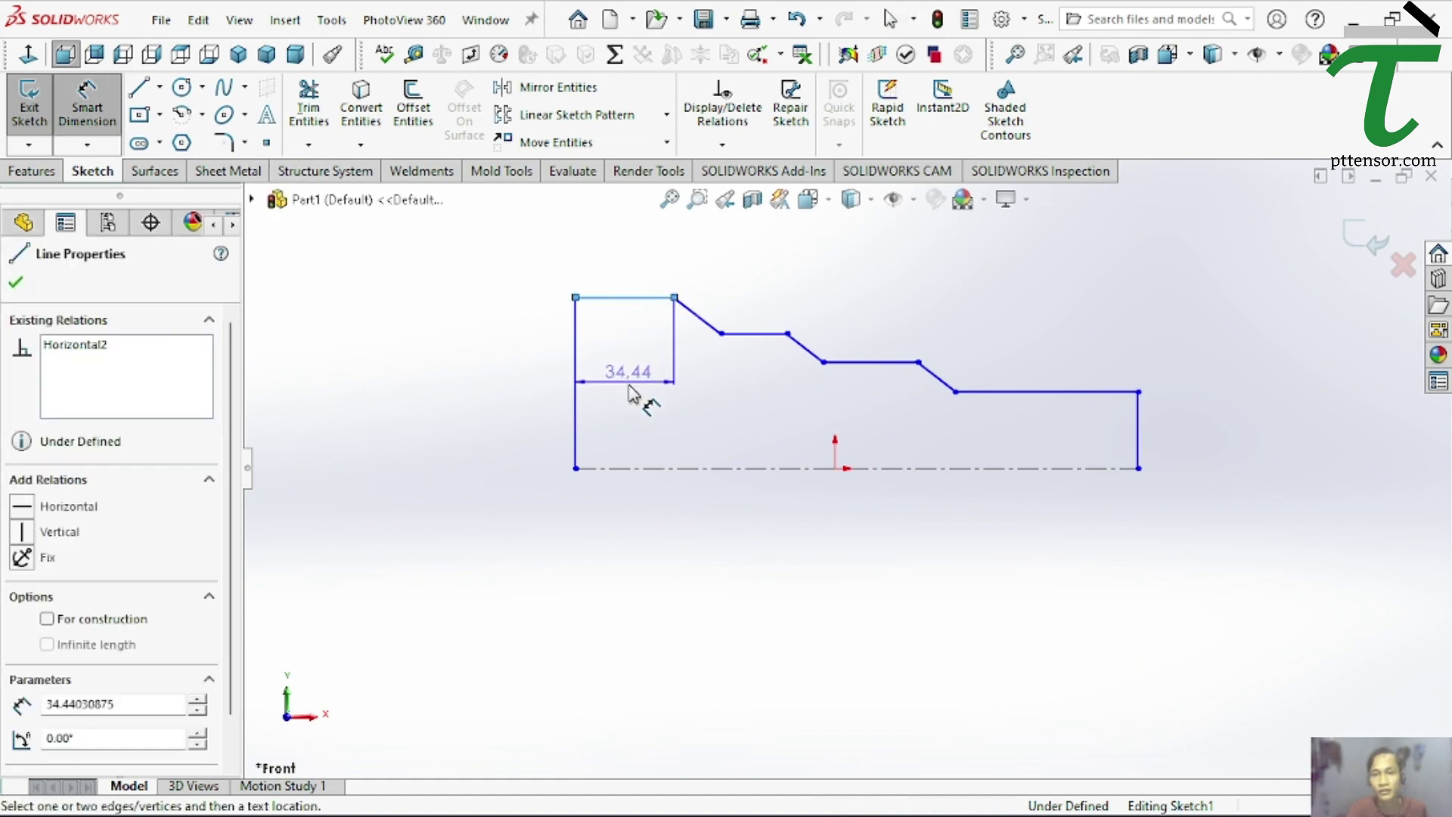
click(639, 469)
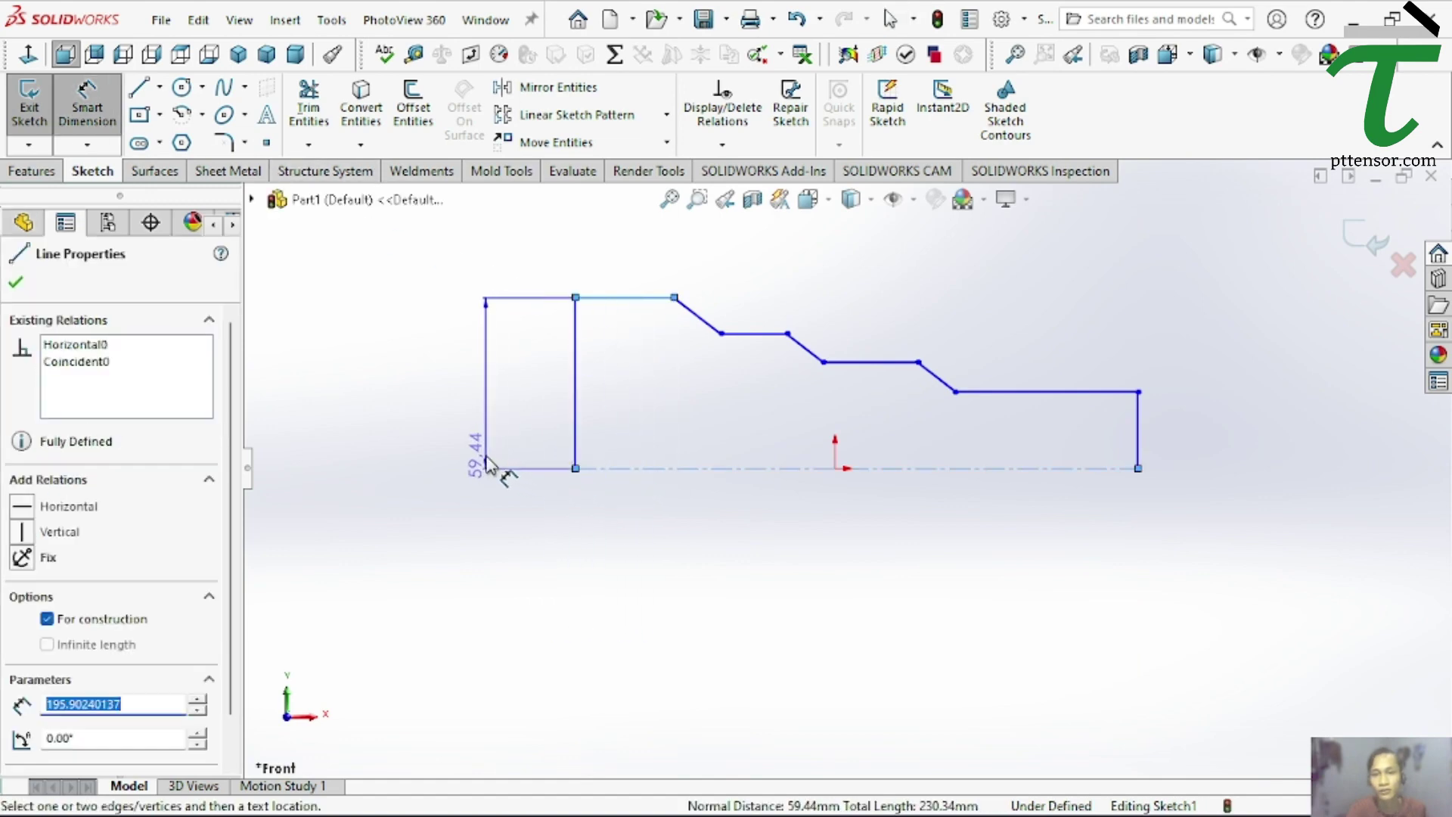
click(514, 521)
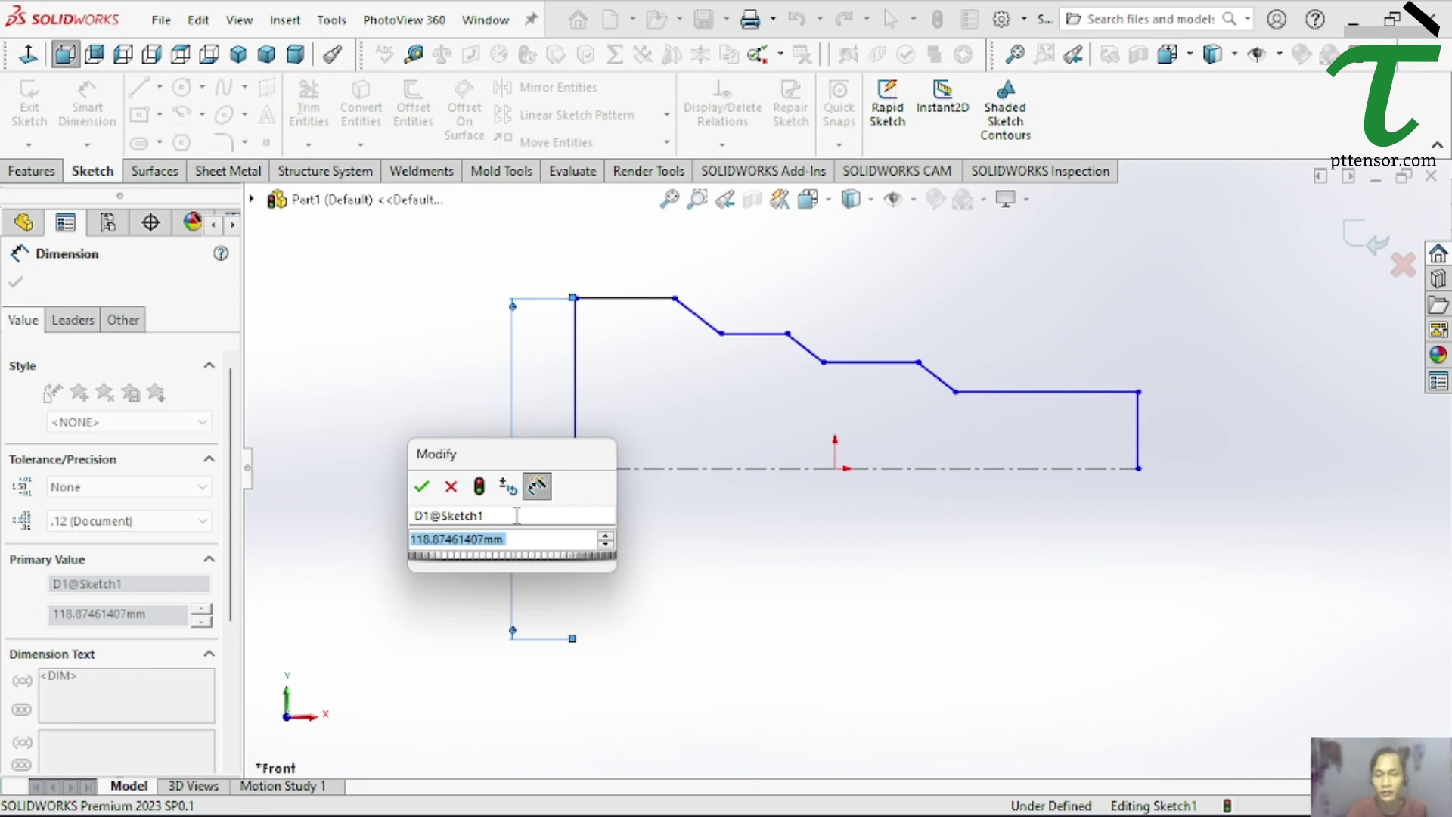
text(100)
click(421, 486)
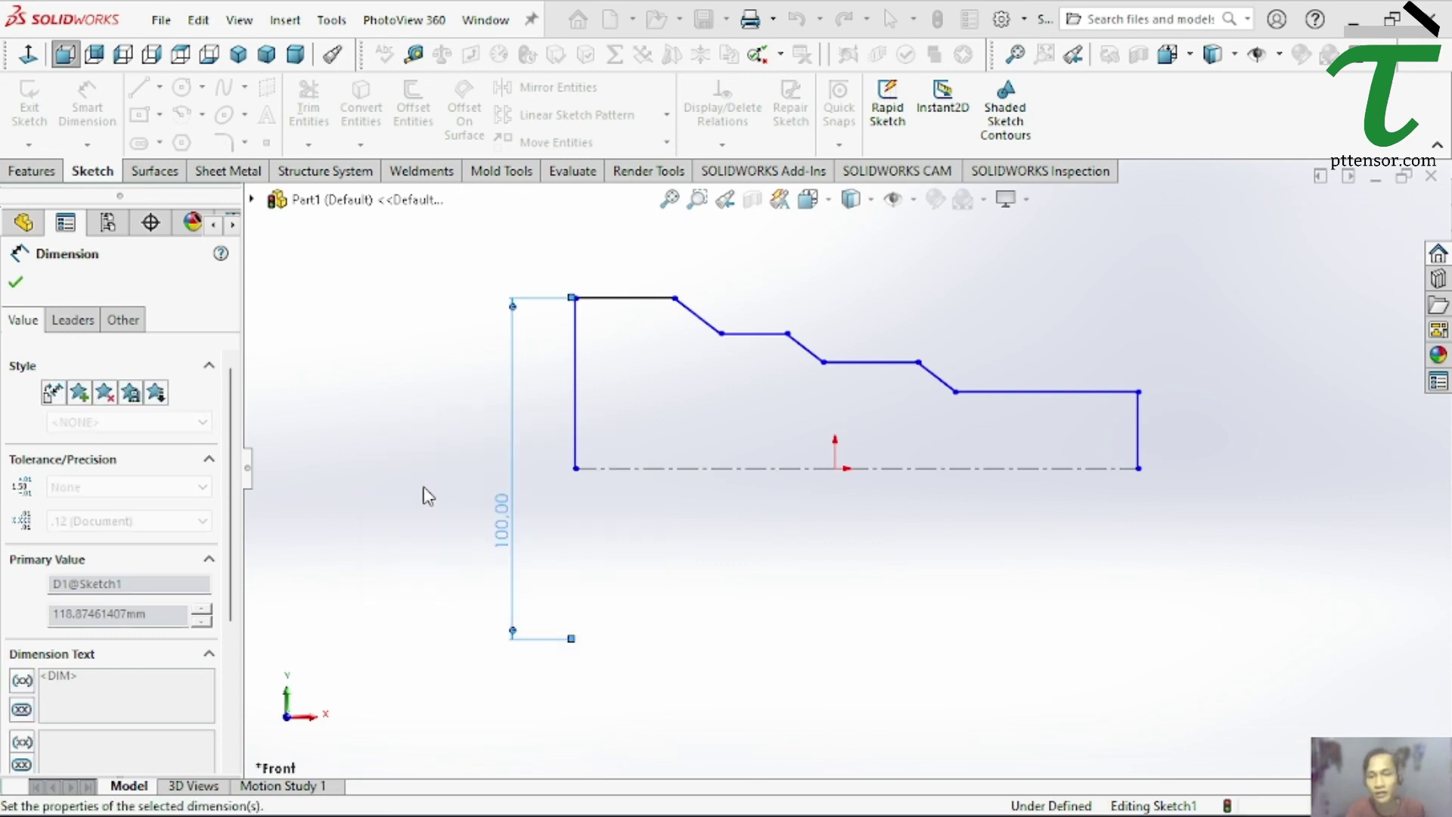
click(760, 350)
click(766, 466)
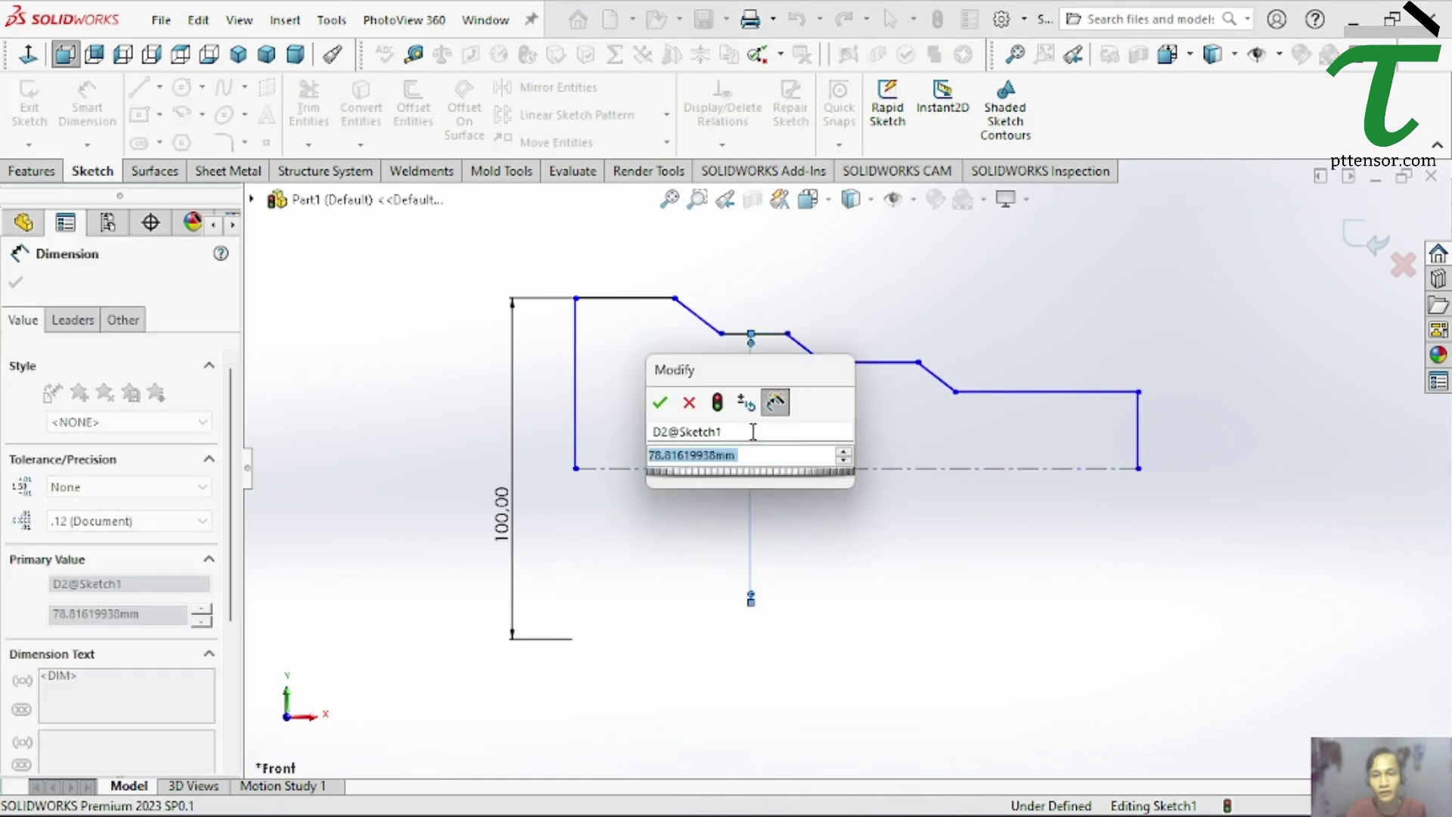
text(80)
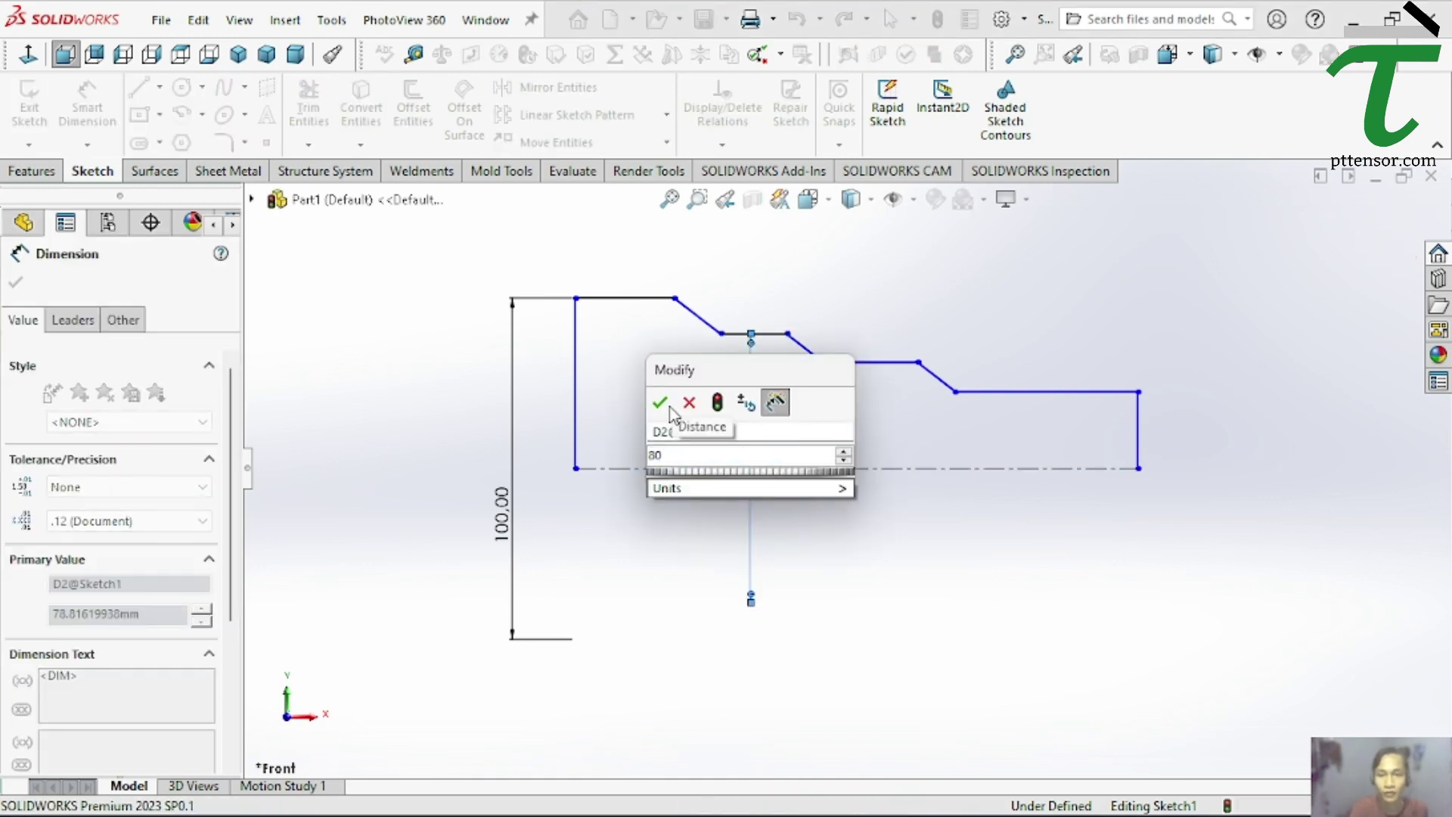
click(669, 406)
Dimension the third and last step diameters as 65 mm and 50 mm
click(875, 360)
click(870, 468)
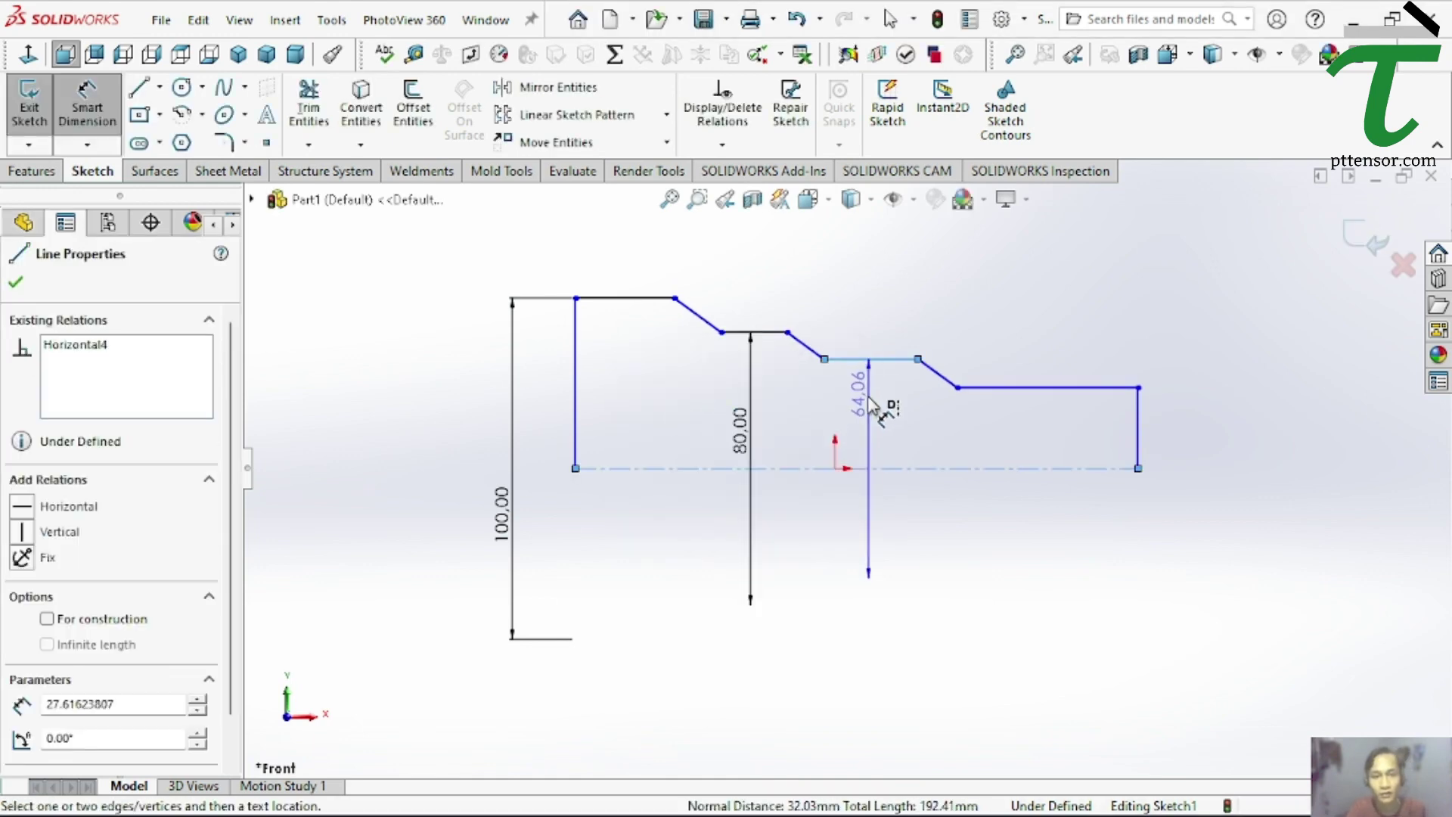
click(857, 411)
text(64)
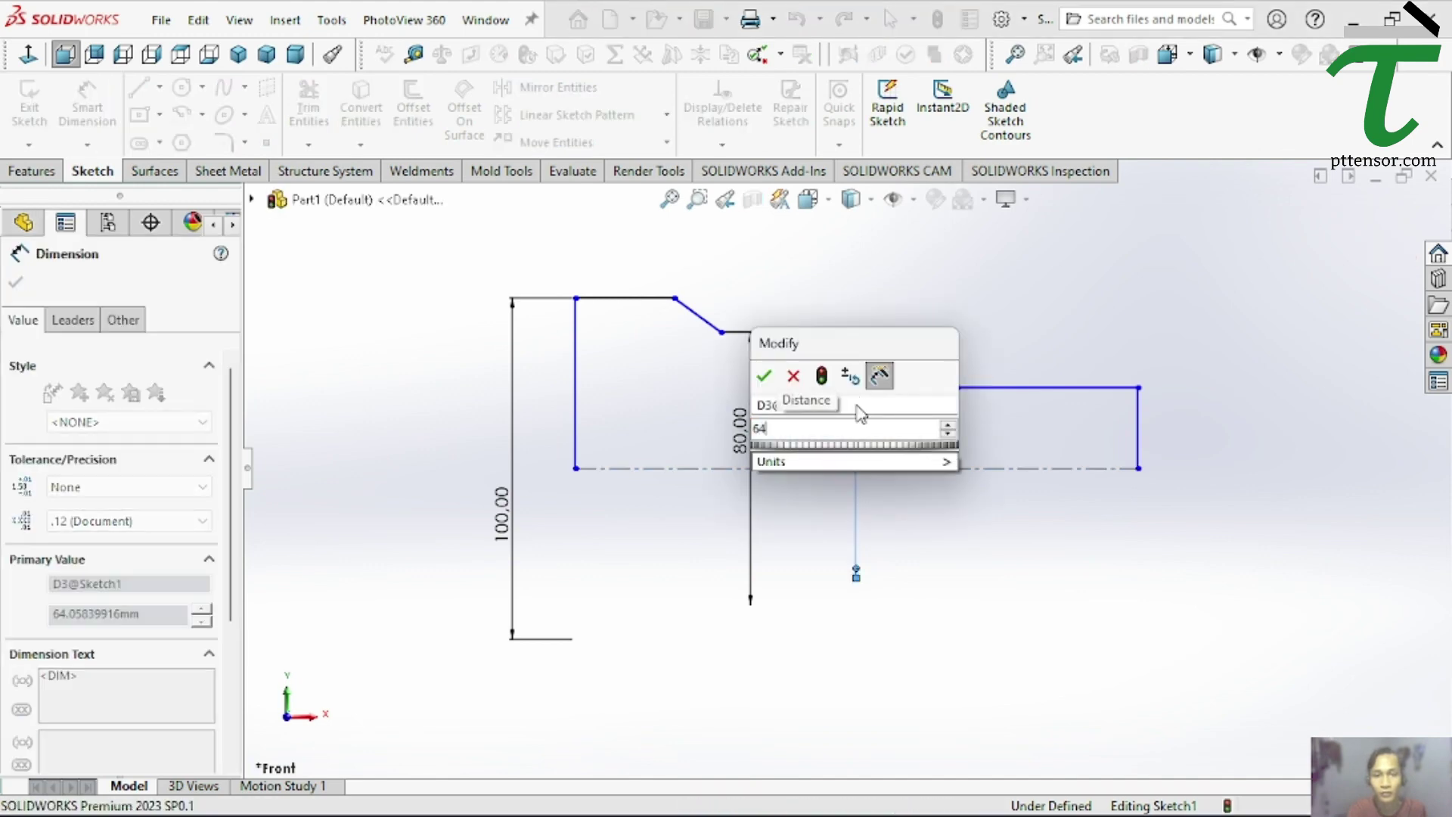
key(BackSpace)
key(Return)
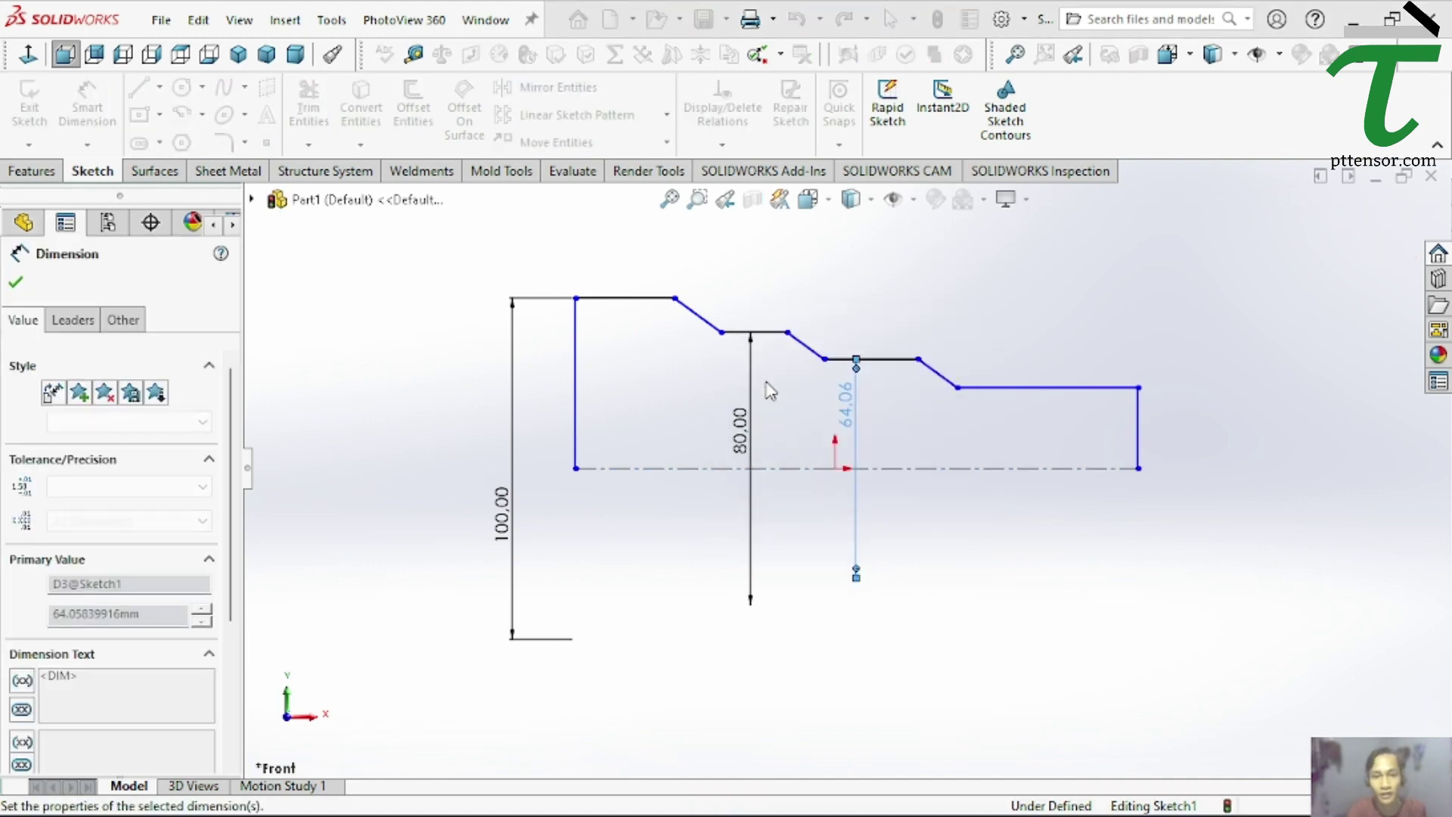
click(1012, 386)
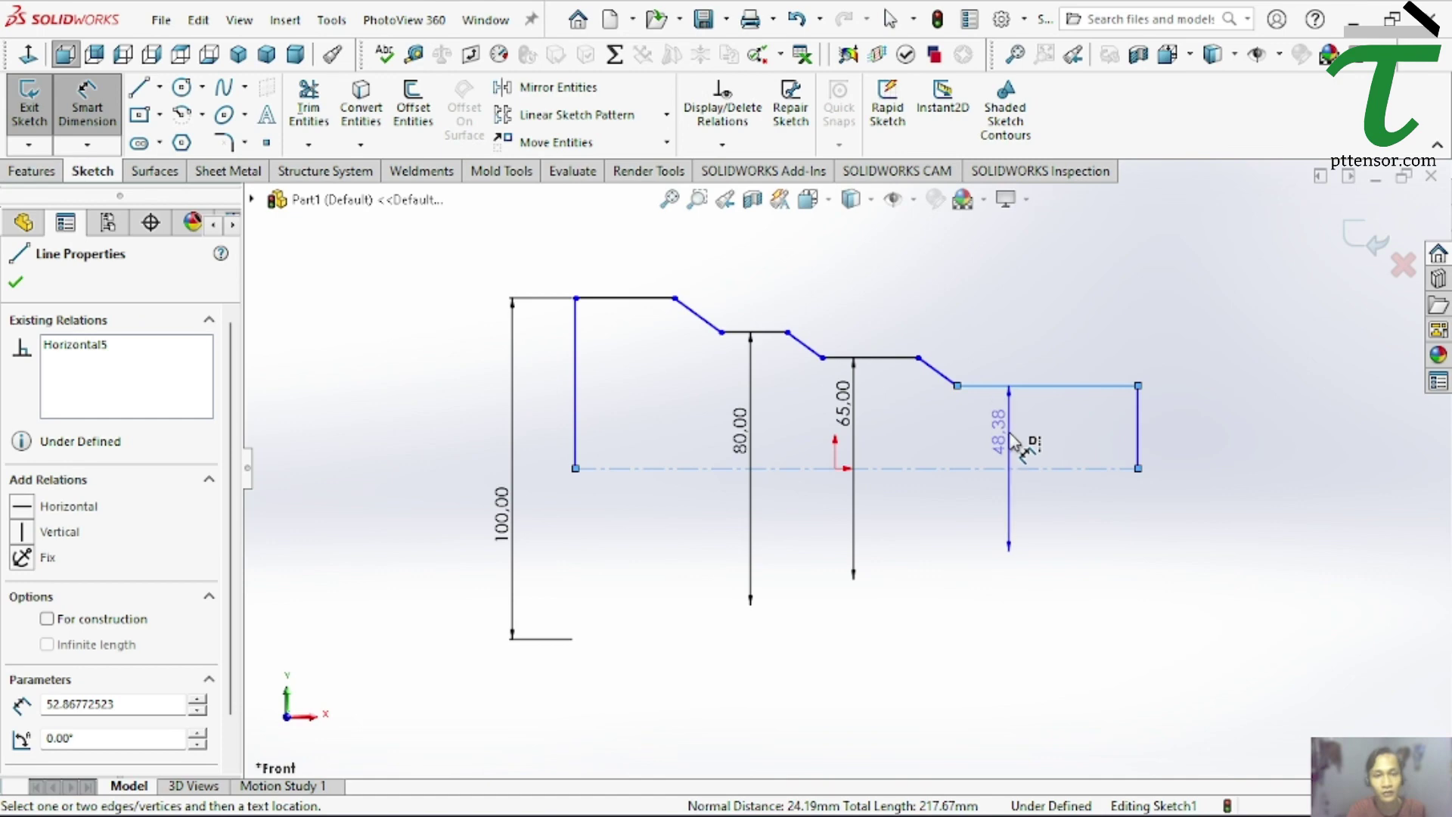
click(1021, 439)
text(50)
click(919, 406)
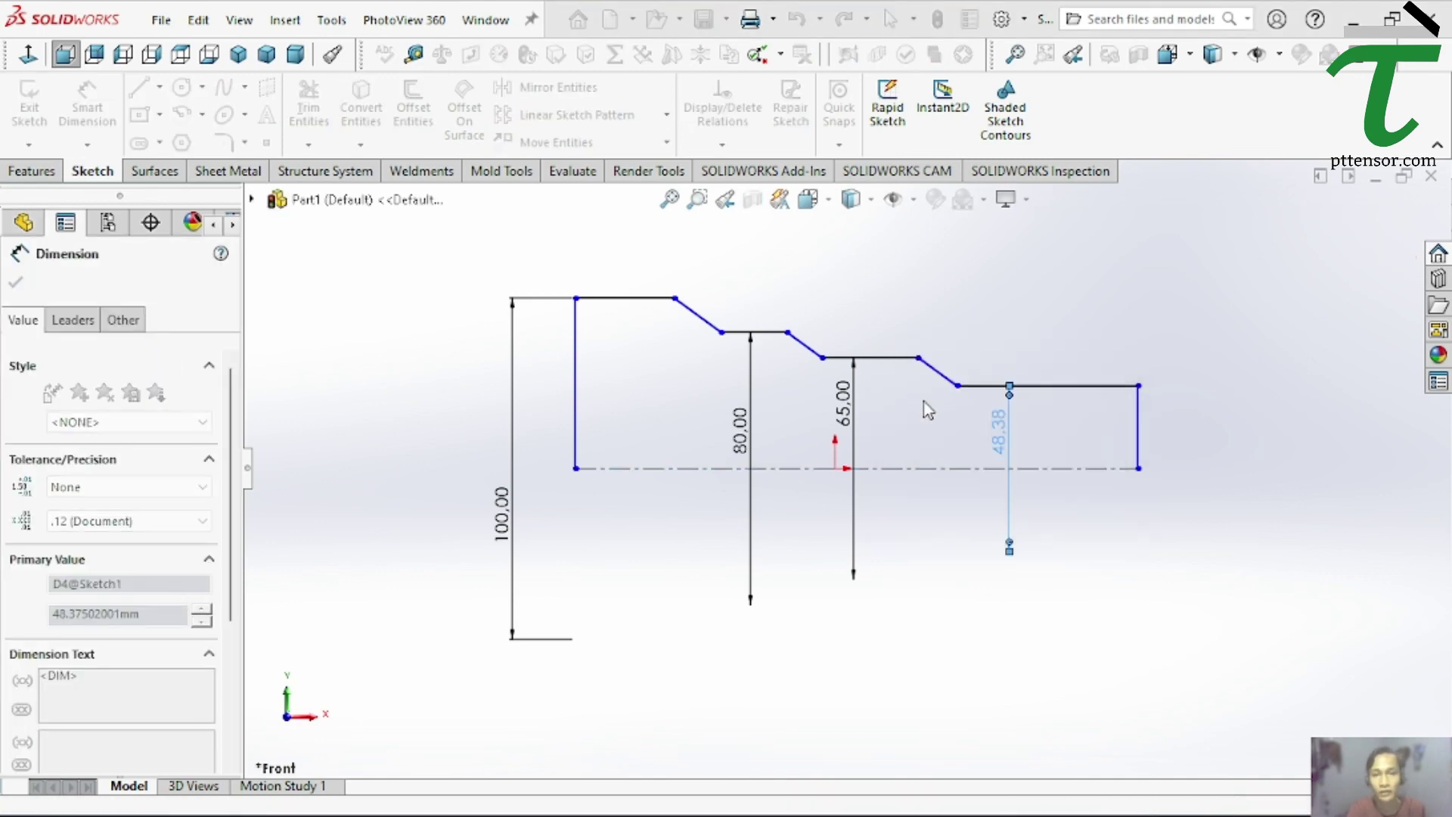
Set the largest step's length to 30 mm and the first chamfer line to 15 mm
click(634, 298)
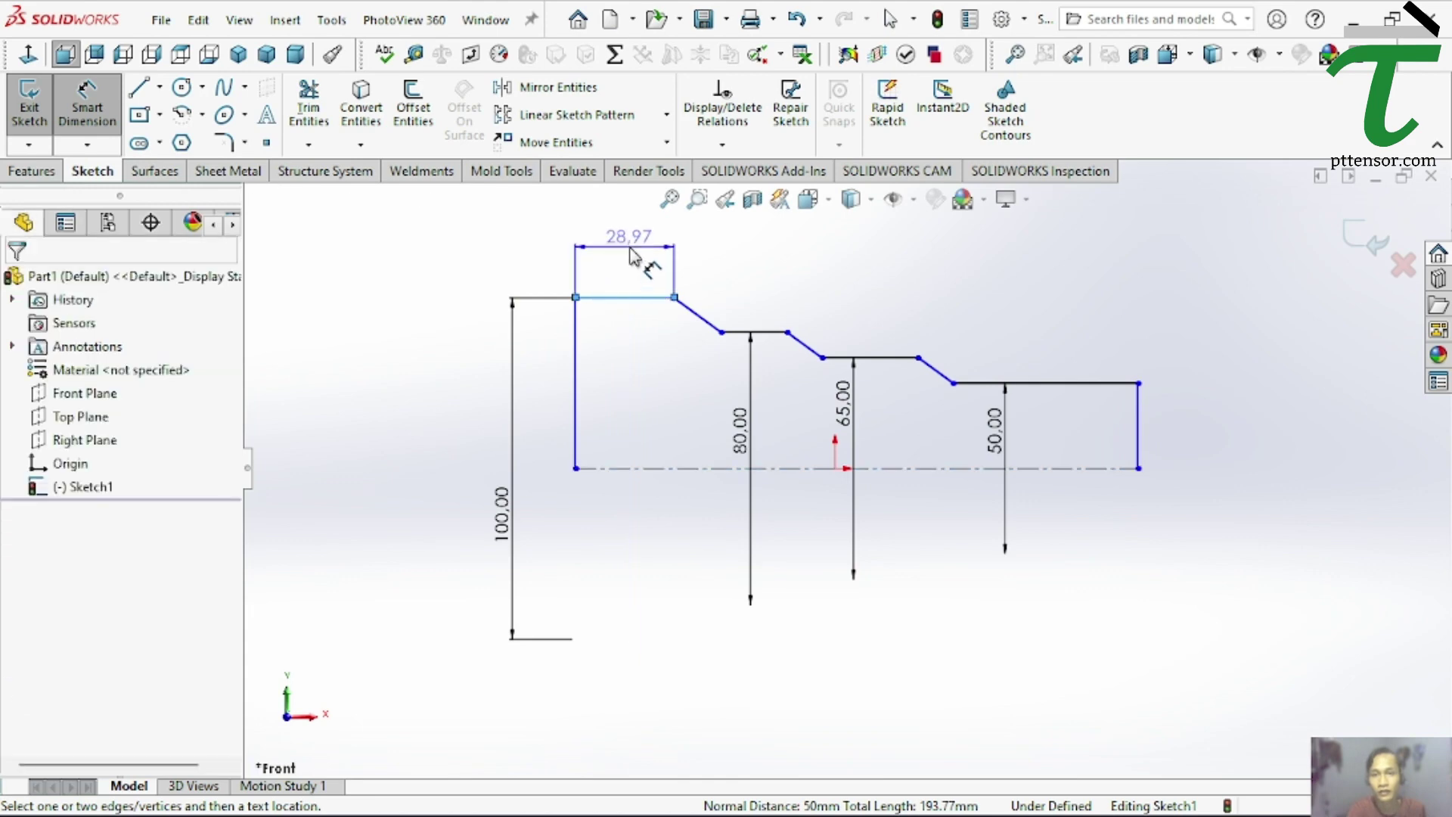
click(631, 244)
text(30)
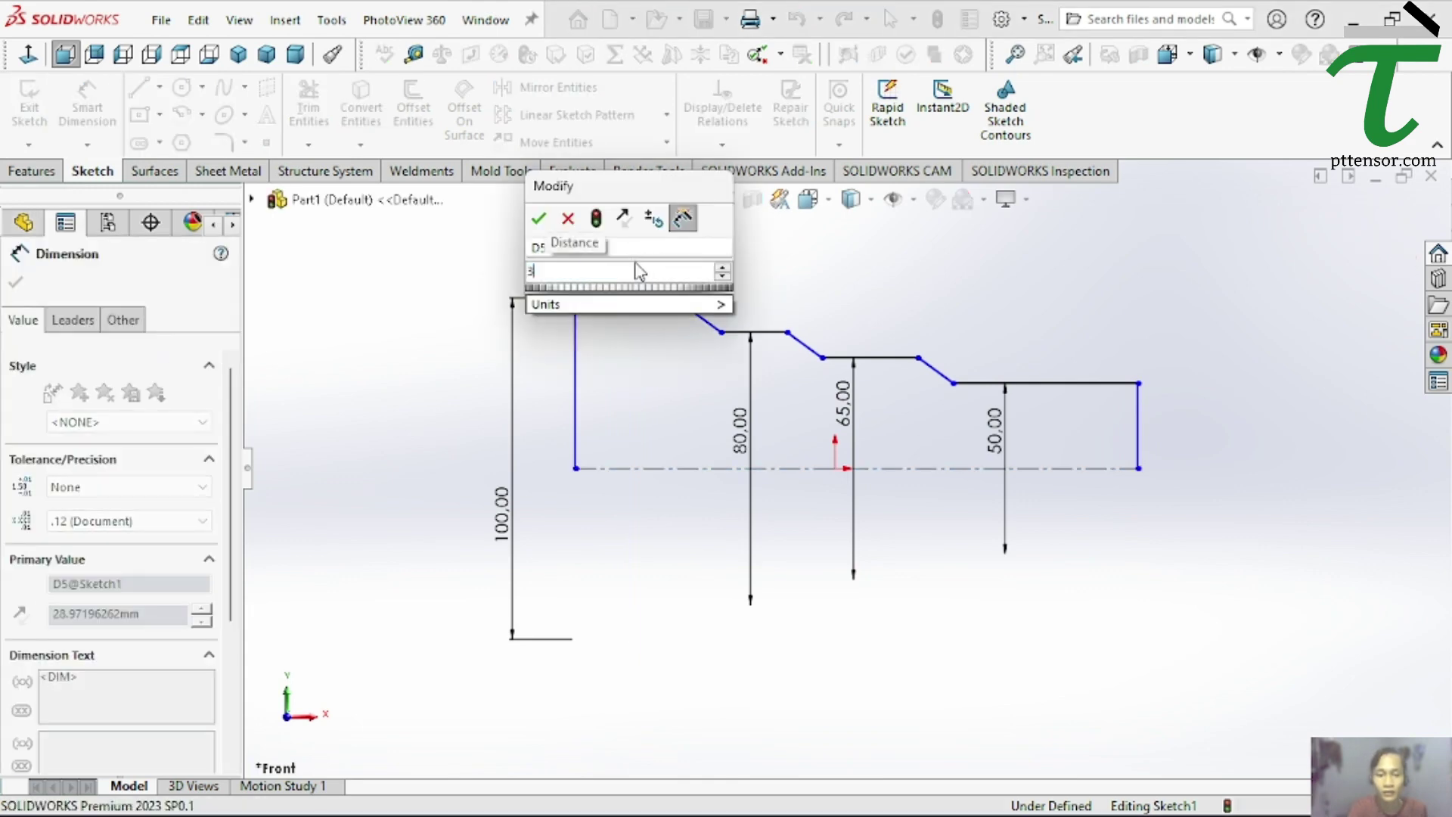
key(Return)
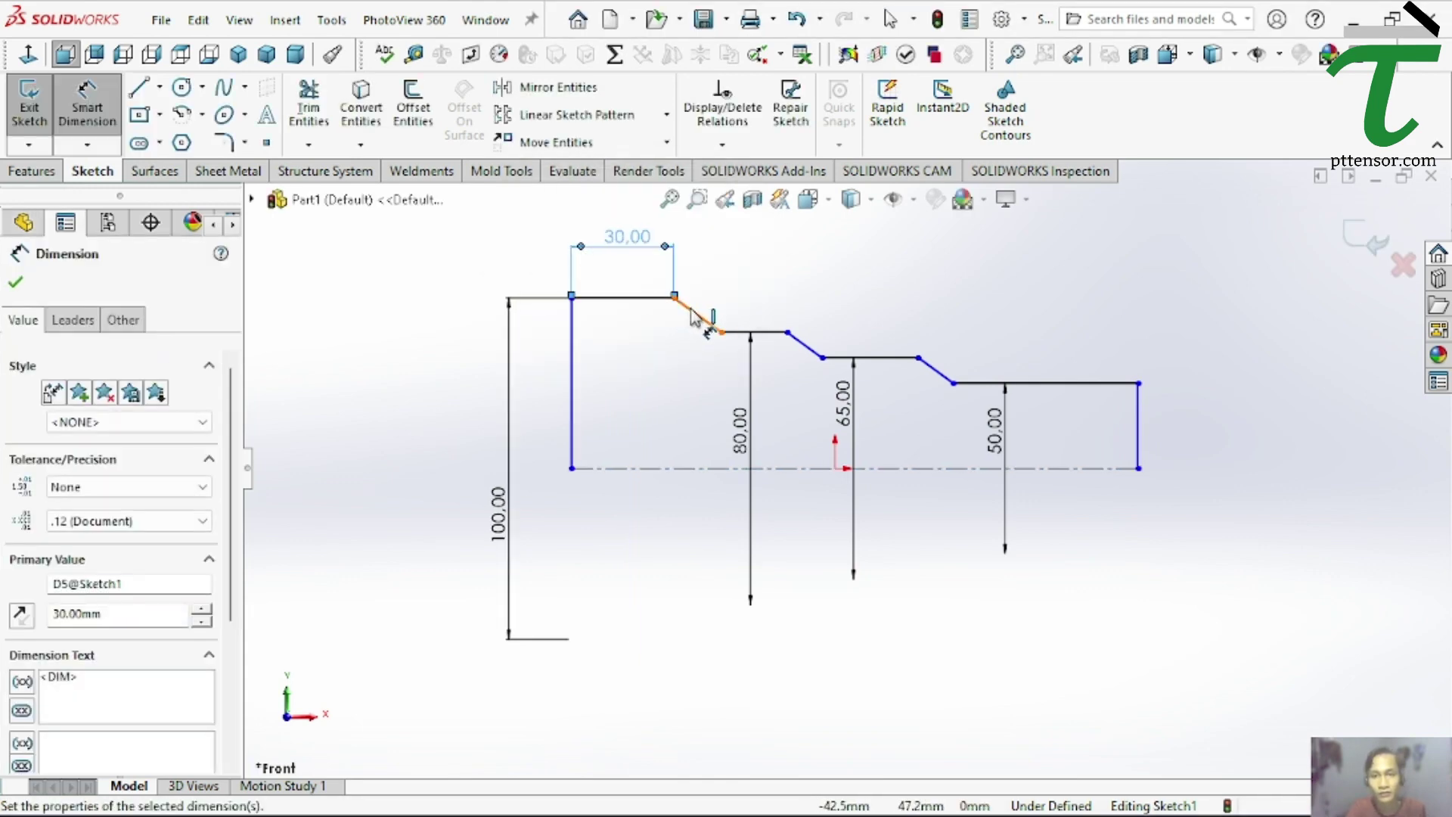
click(691, 310)
click(702, 302)
text(15)
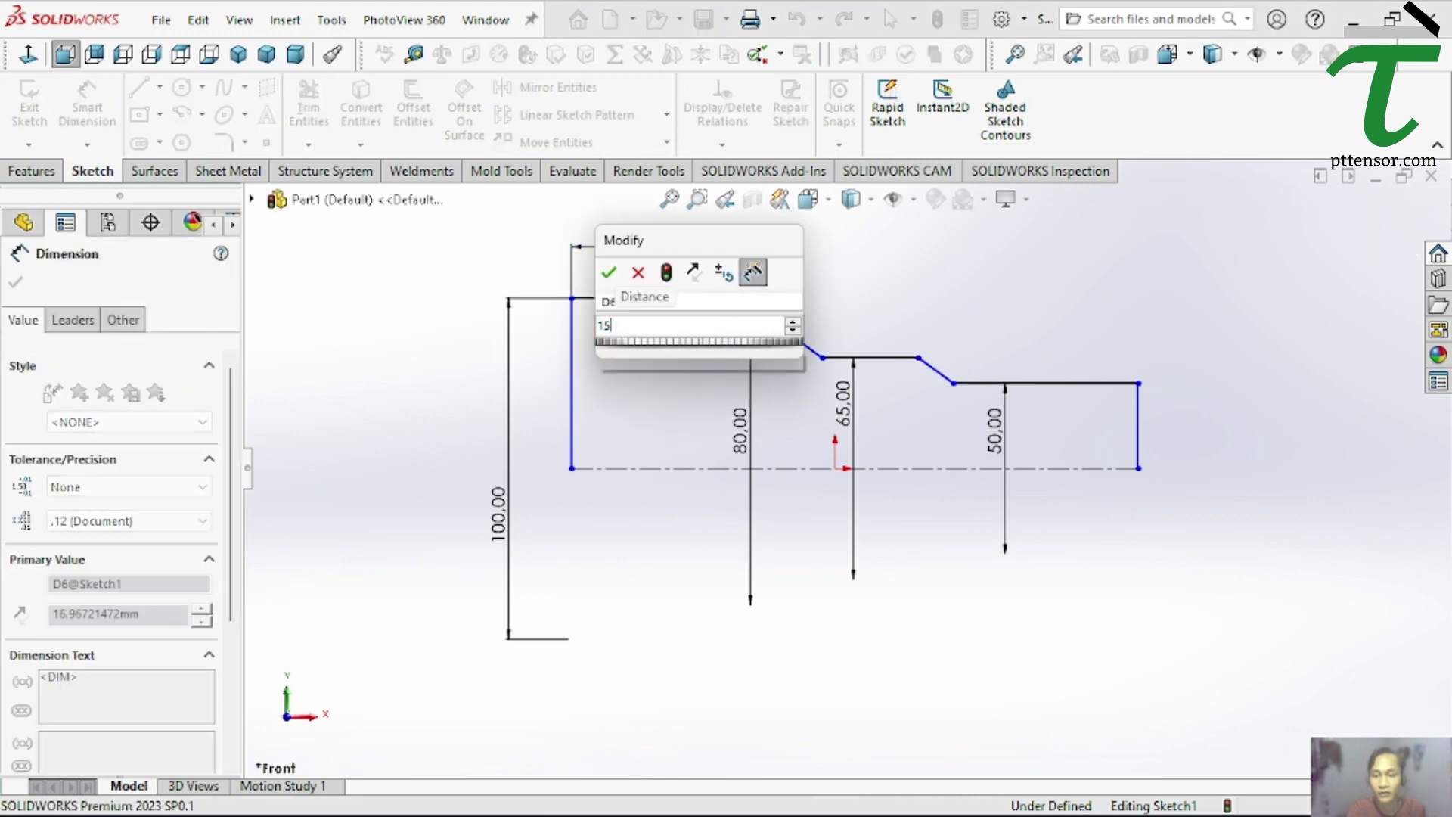
key(Return)
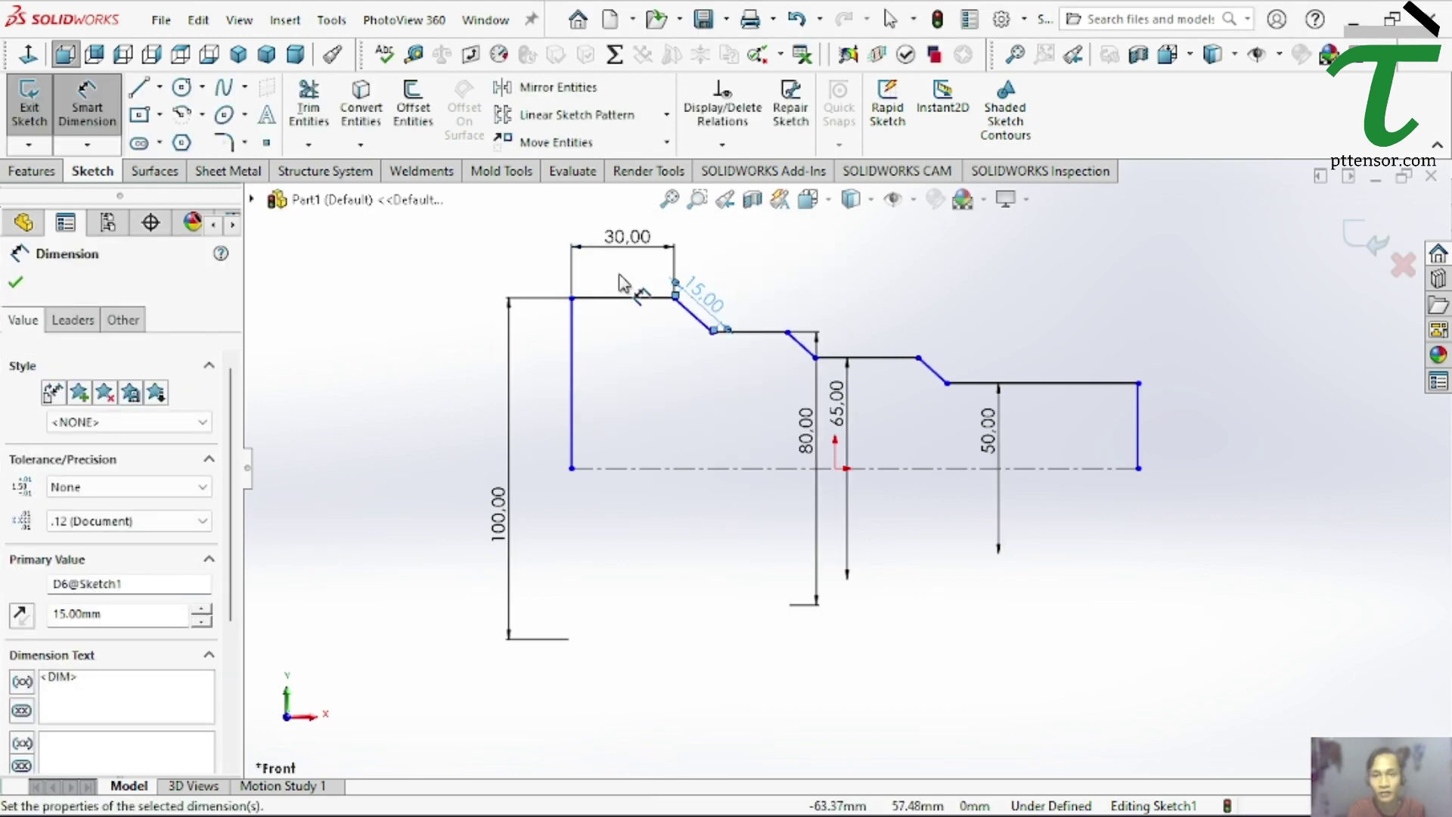
Set the first chamfer's angle to its adjacent step at 145°
scroll(680, 295, down, 3)
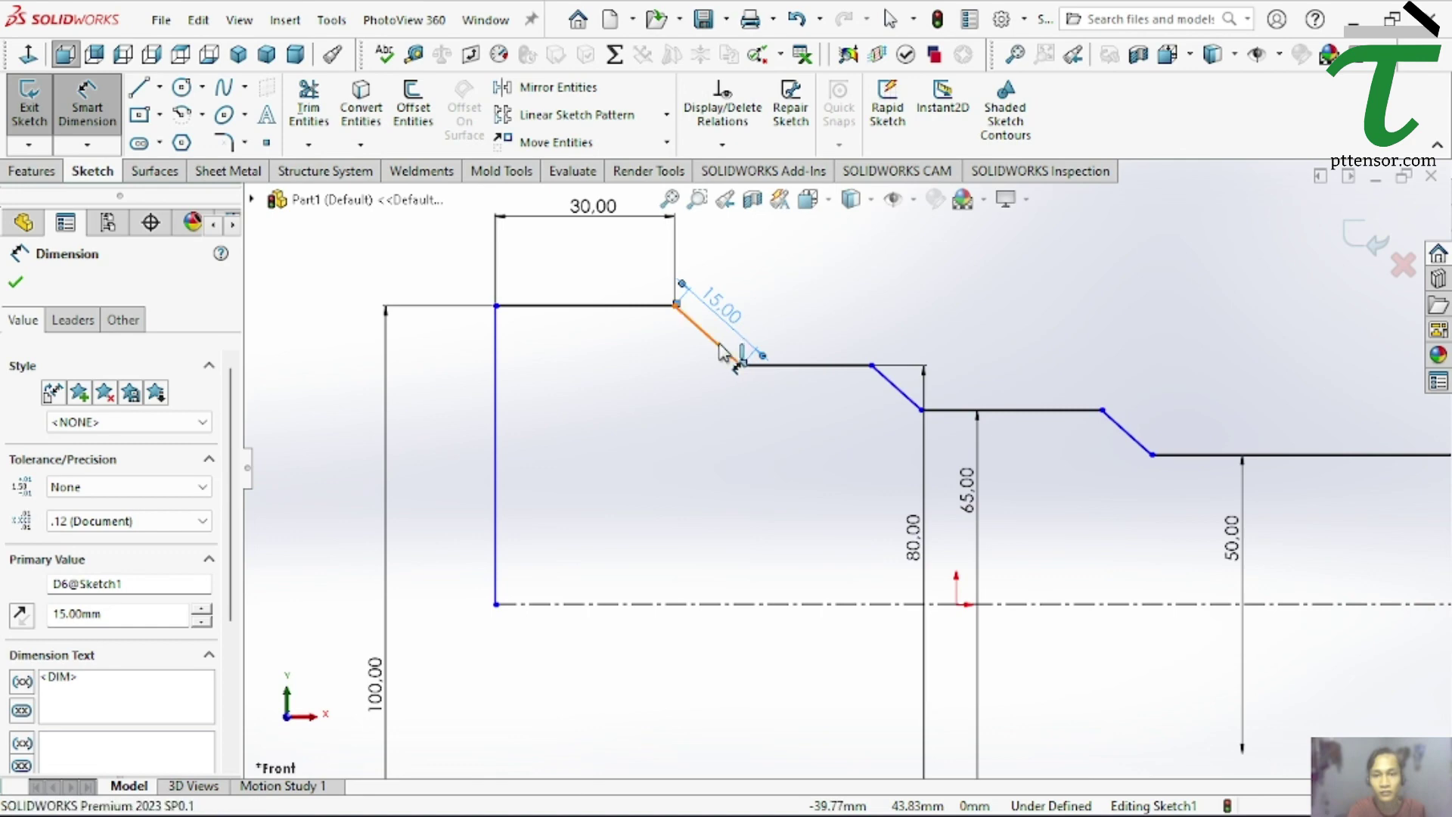
click(723, 353)
click(779, 366)
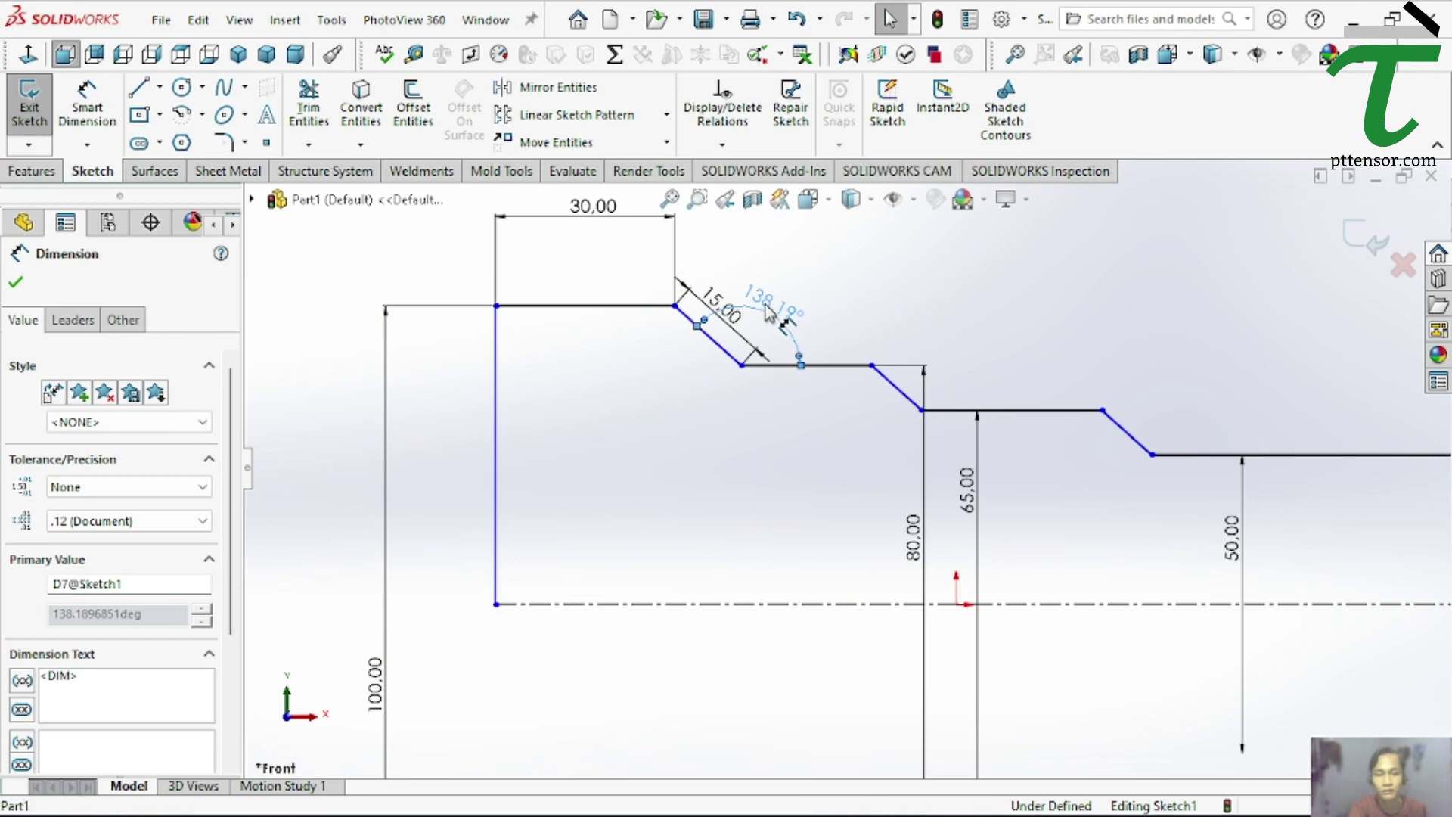
key(Escape)
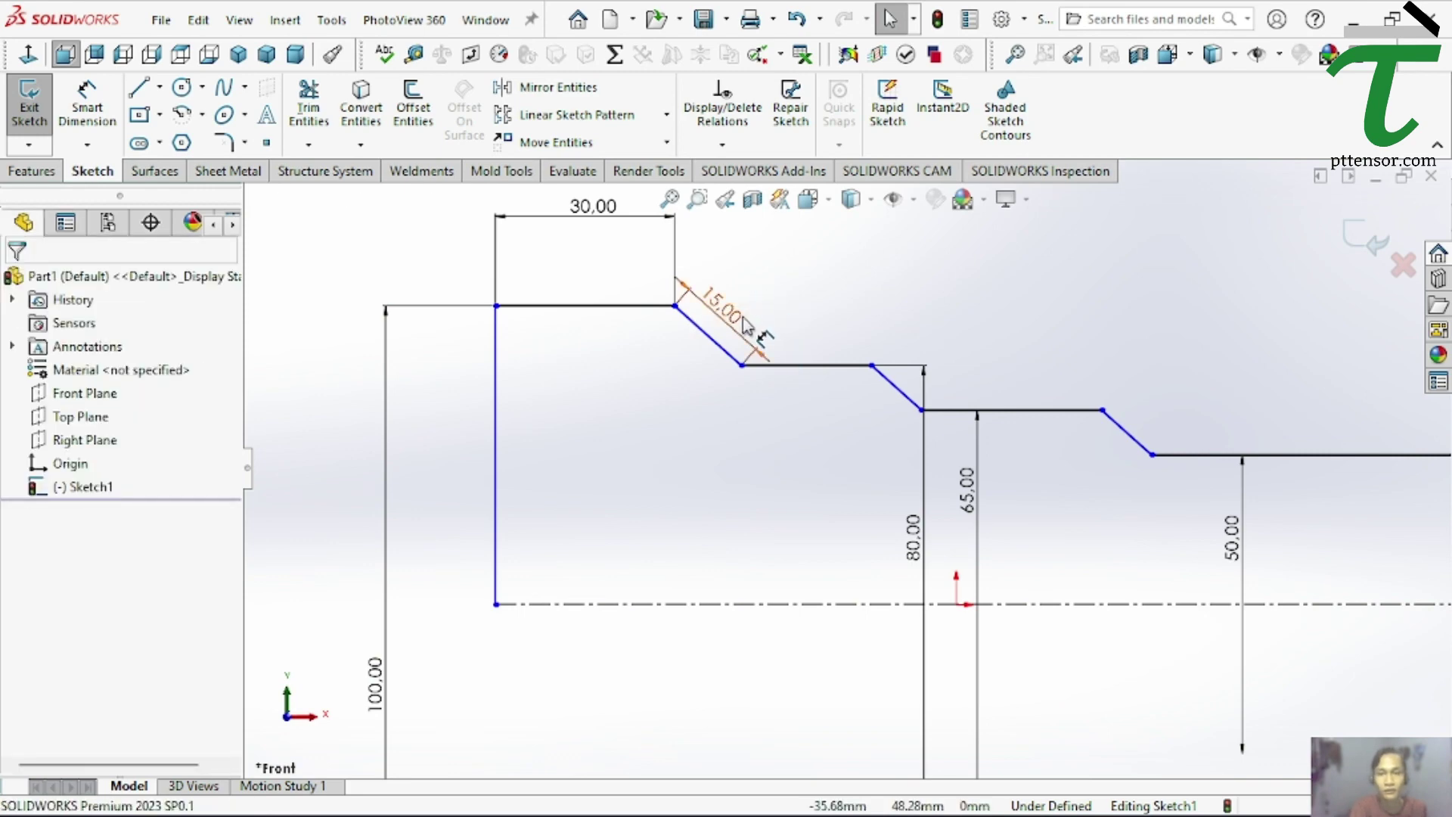
click(87, 104)
click(732, 358)
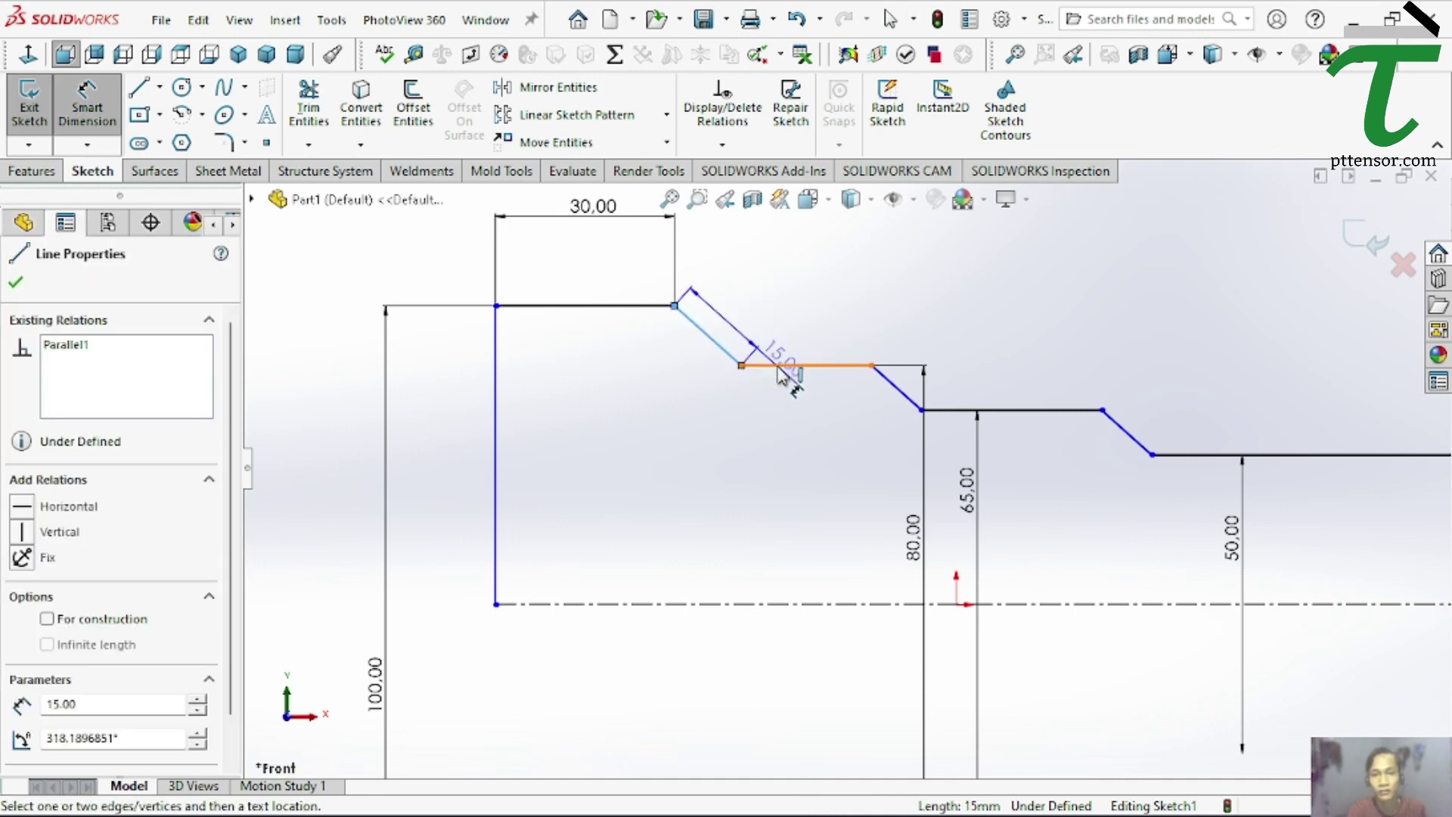
click(782, 366)
click(774, 339)
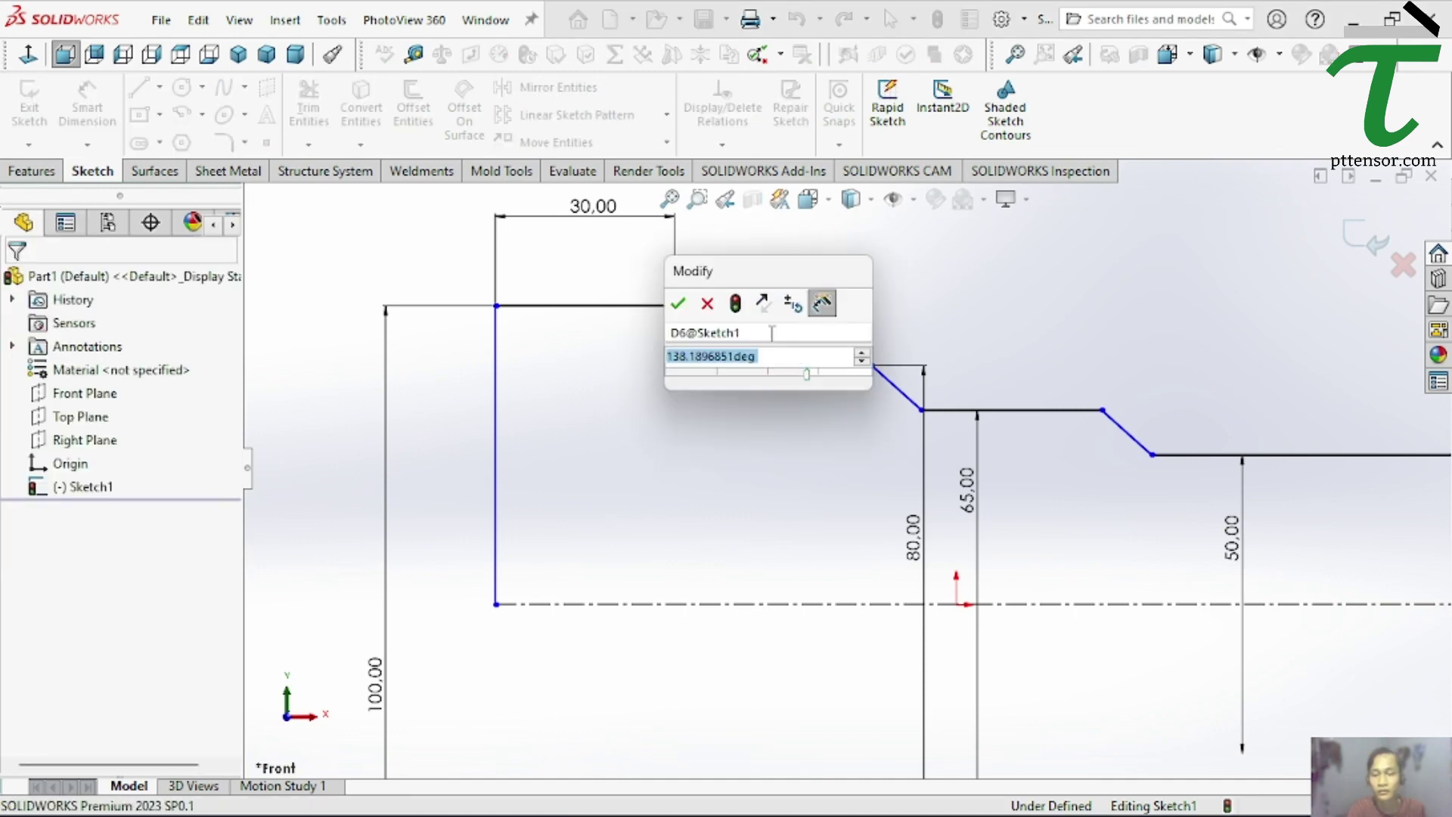
text(145)
key(Return)
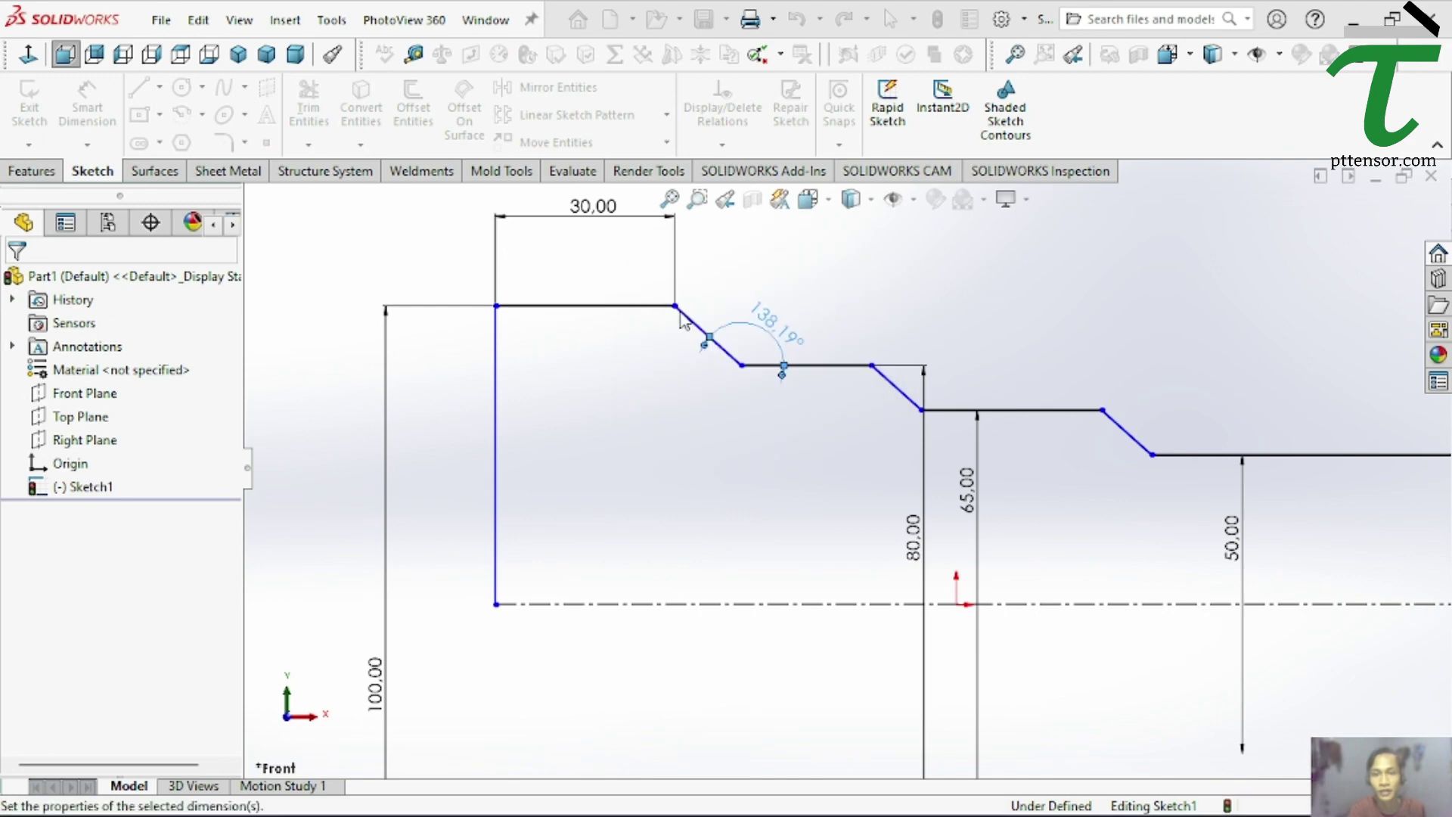
Add 145° angle dimensions to the second and third chamfers
click(914, 400)
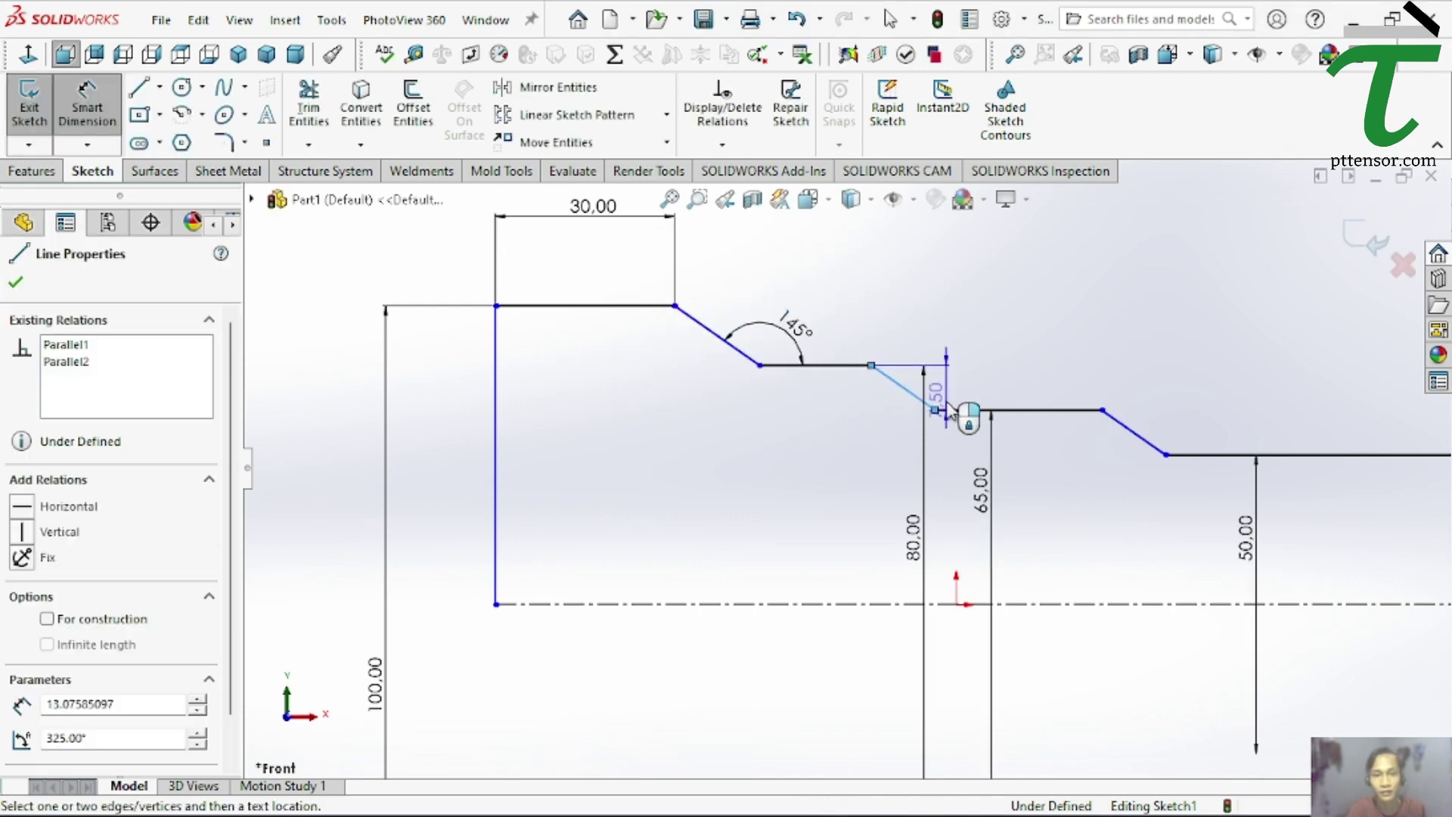
click(952, 409)
click(976, 389)
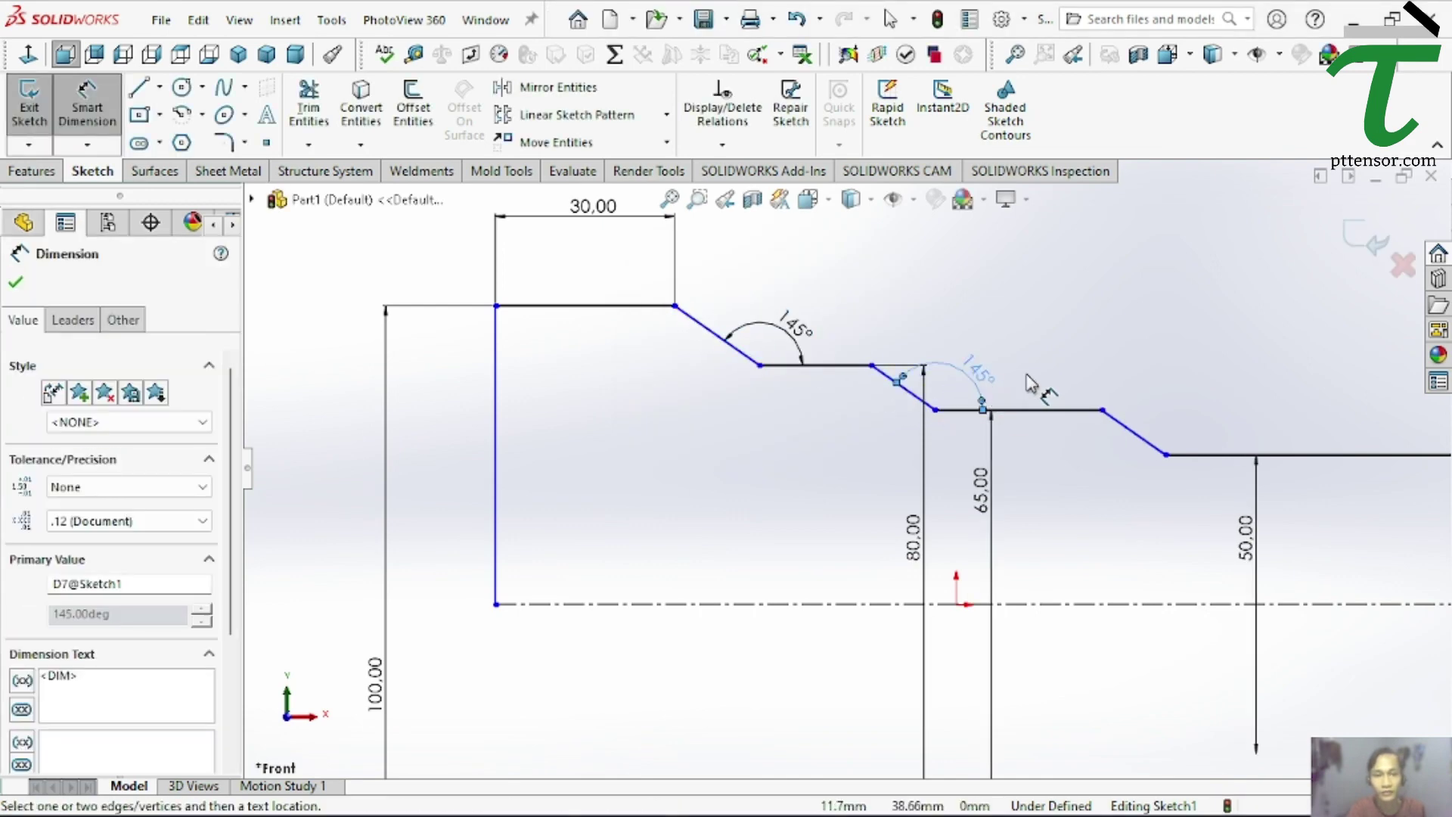
key(ctrl+Left)
key(ctrl+Left)
click(1074, 450)
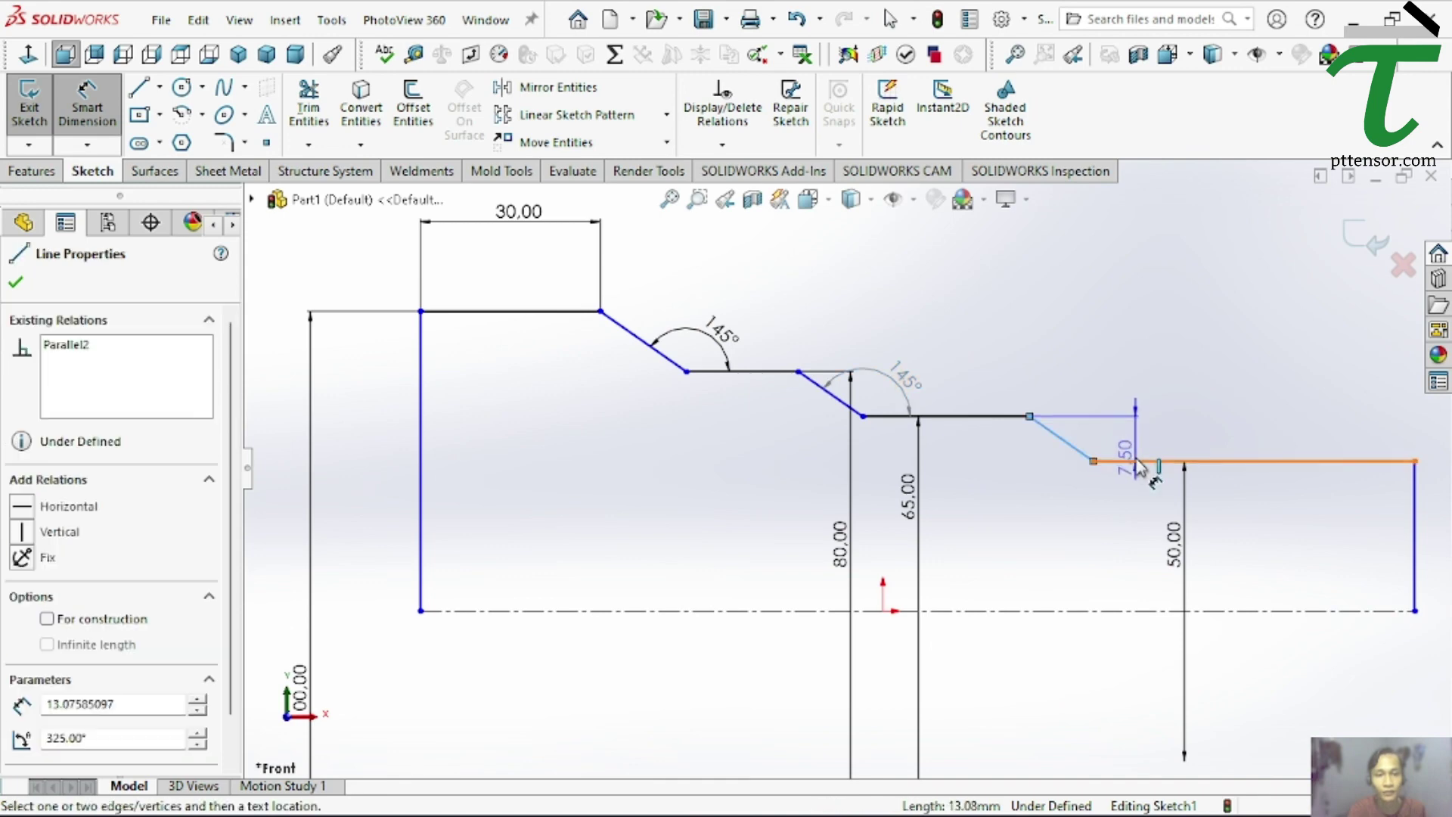
click(1142, 461)
click(1129, 417)
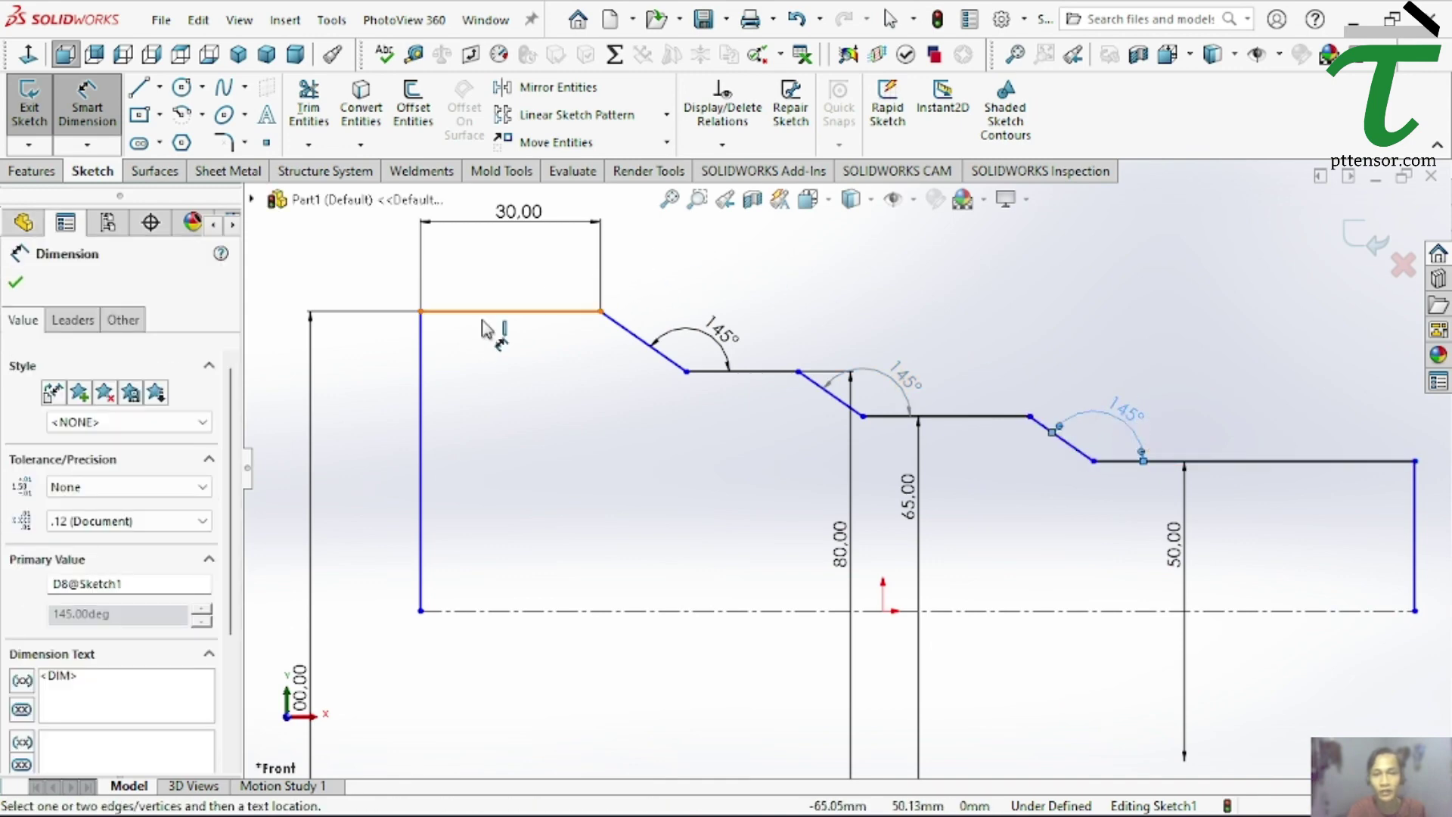
click(16, 281)
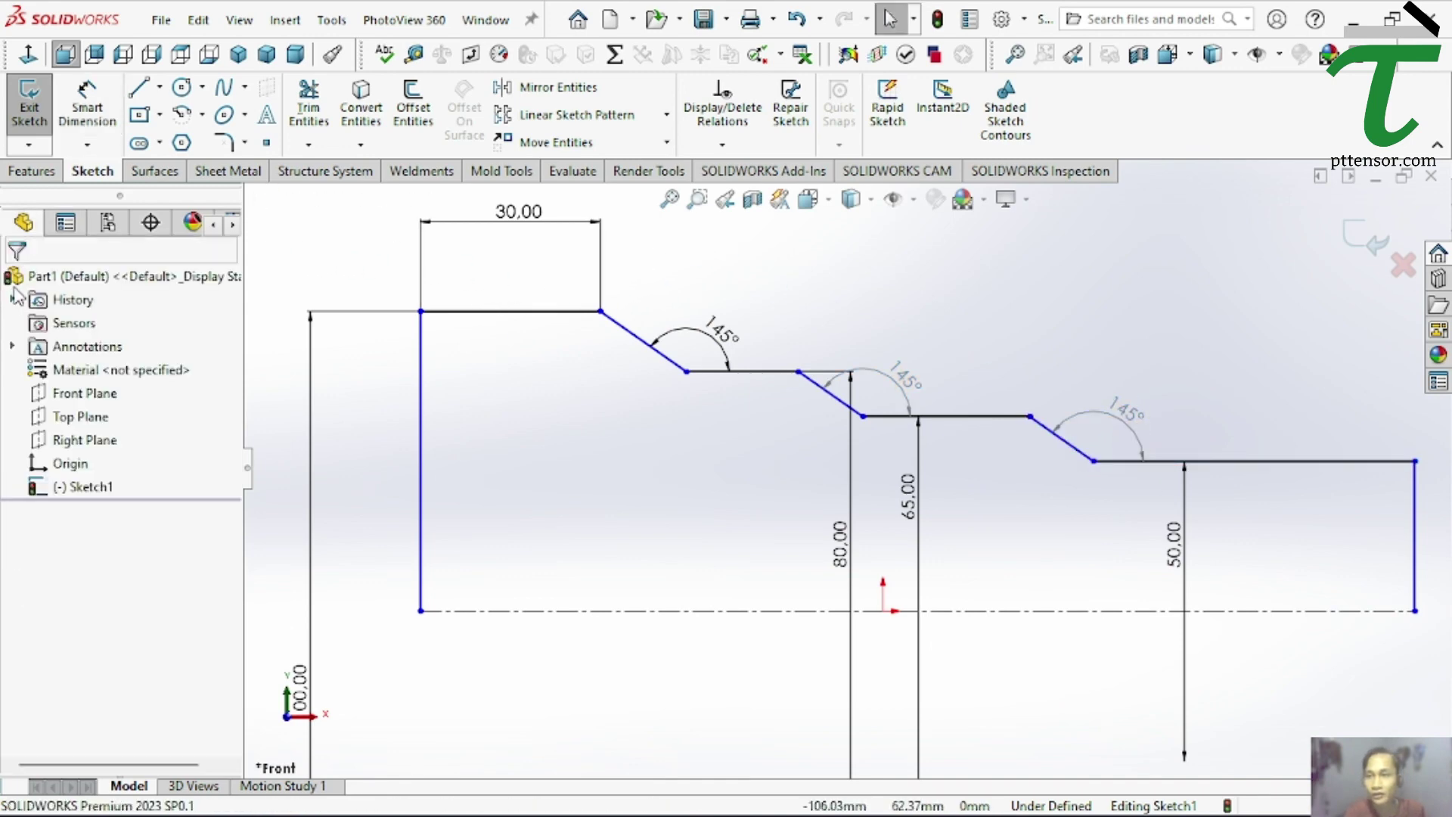
Delete the unwanted 17.43 mm chamfer length dimension
click(87, 106)
click(652, 358)
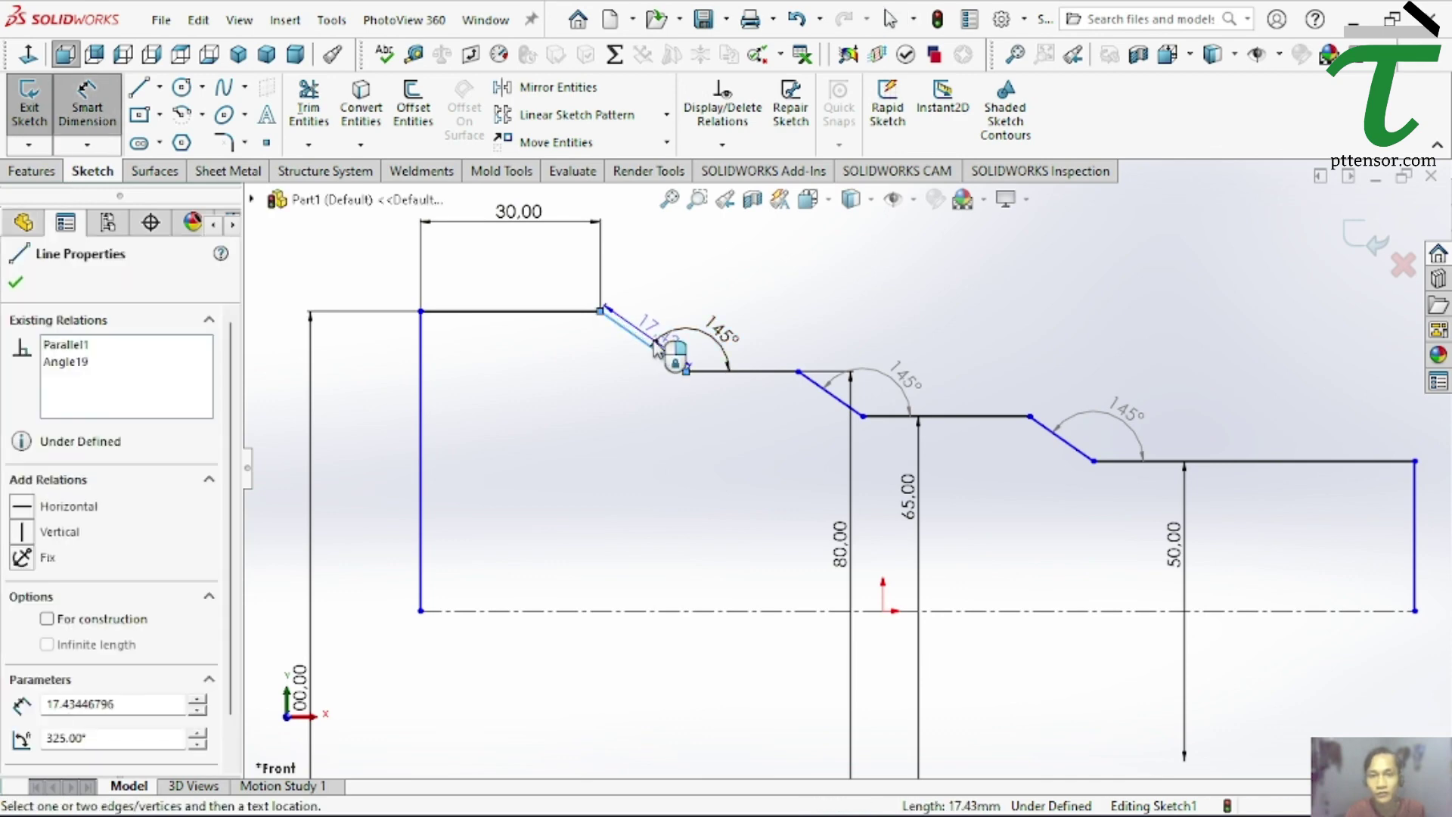
click(672, 325)
click(15, 282)
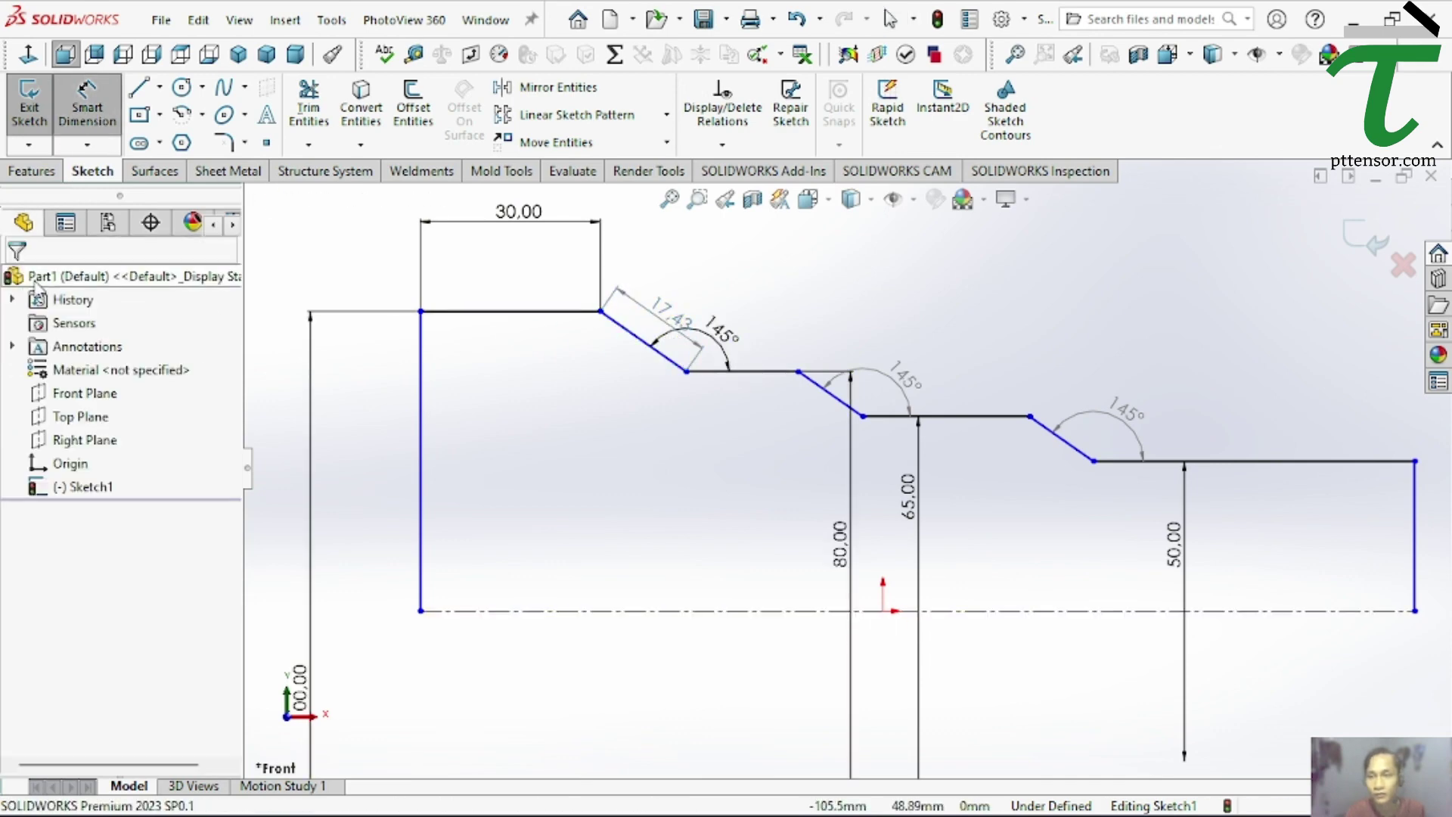
key(Escape)
click(669, 318)
key(Delete)
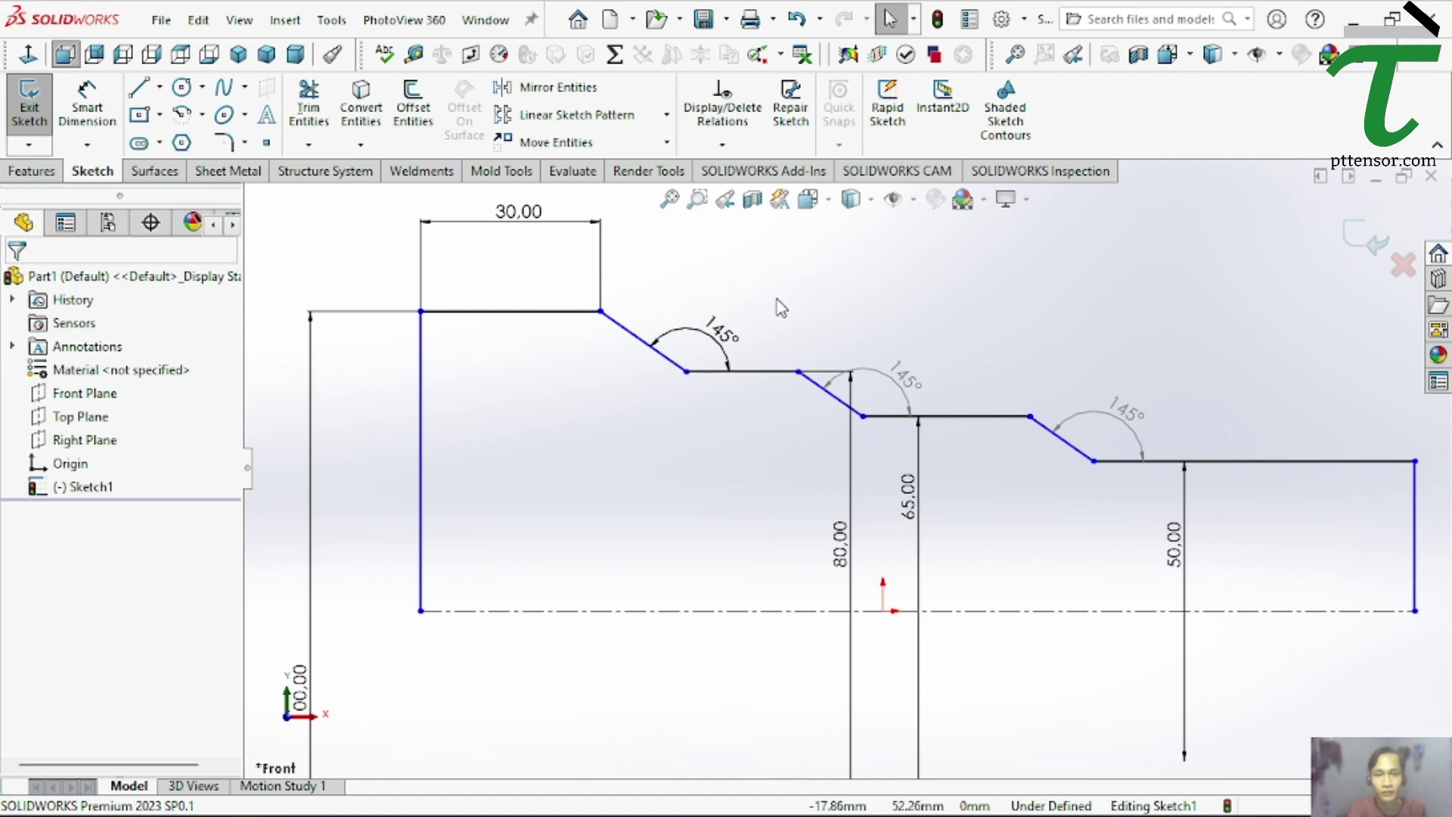
scroll(786, 341, up, 1)
scroll(1157, 488, down, 1)
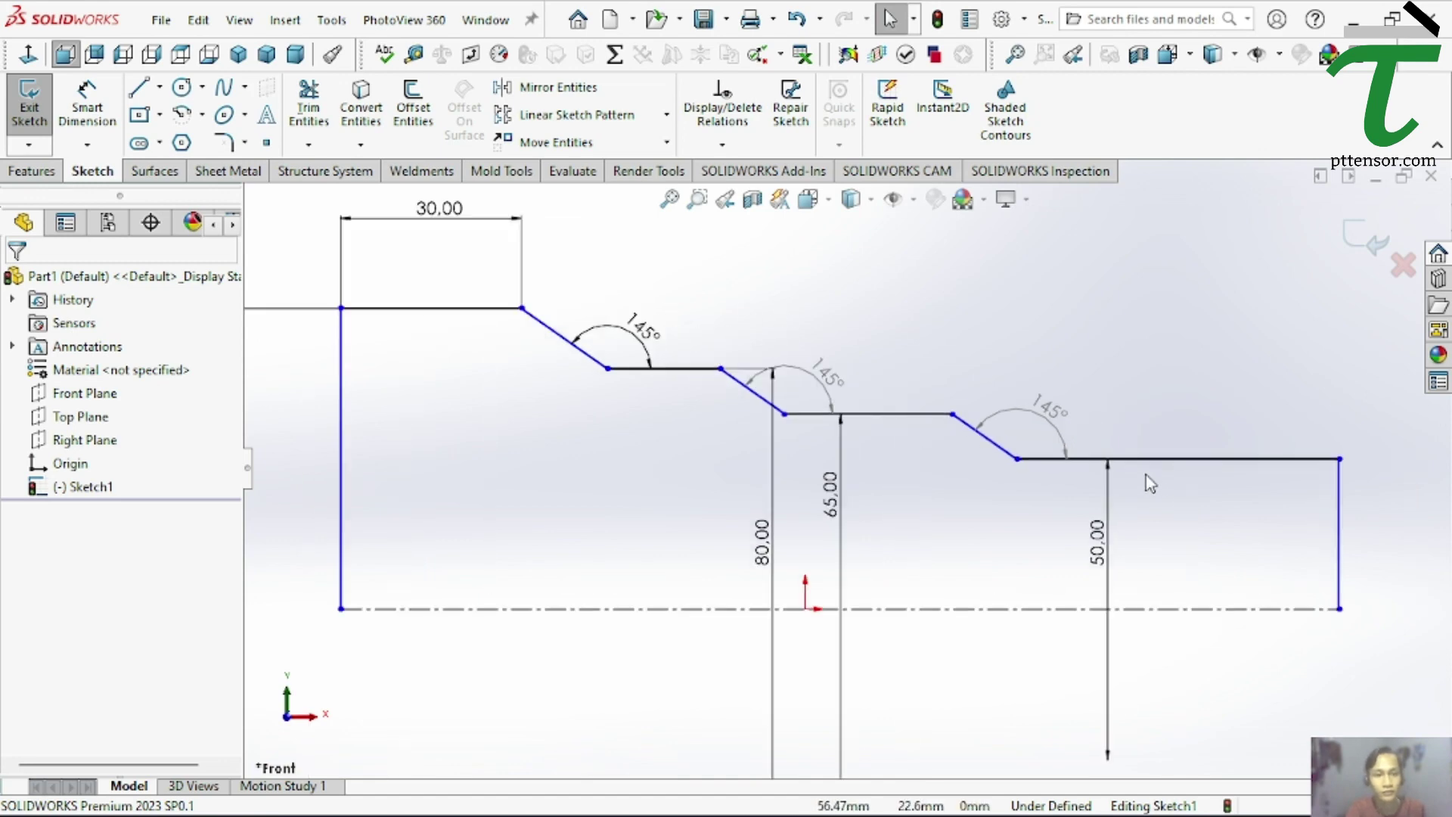
scroll(1146, 475, up, 1)
Dimension the rightmost step 55 mm long
scroll(1186, 509, down, 1)
click(87, 106)
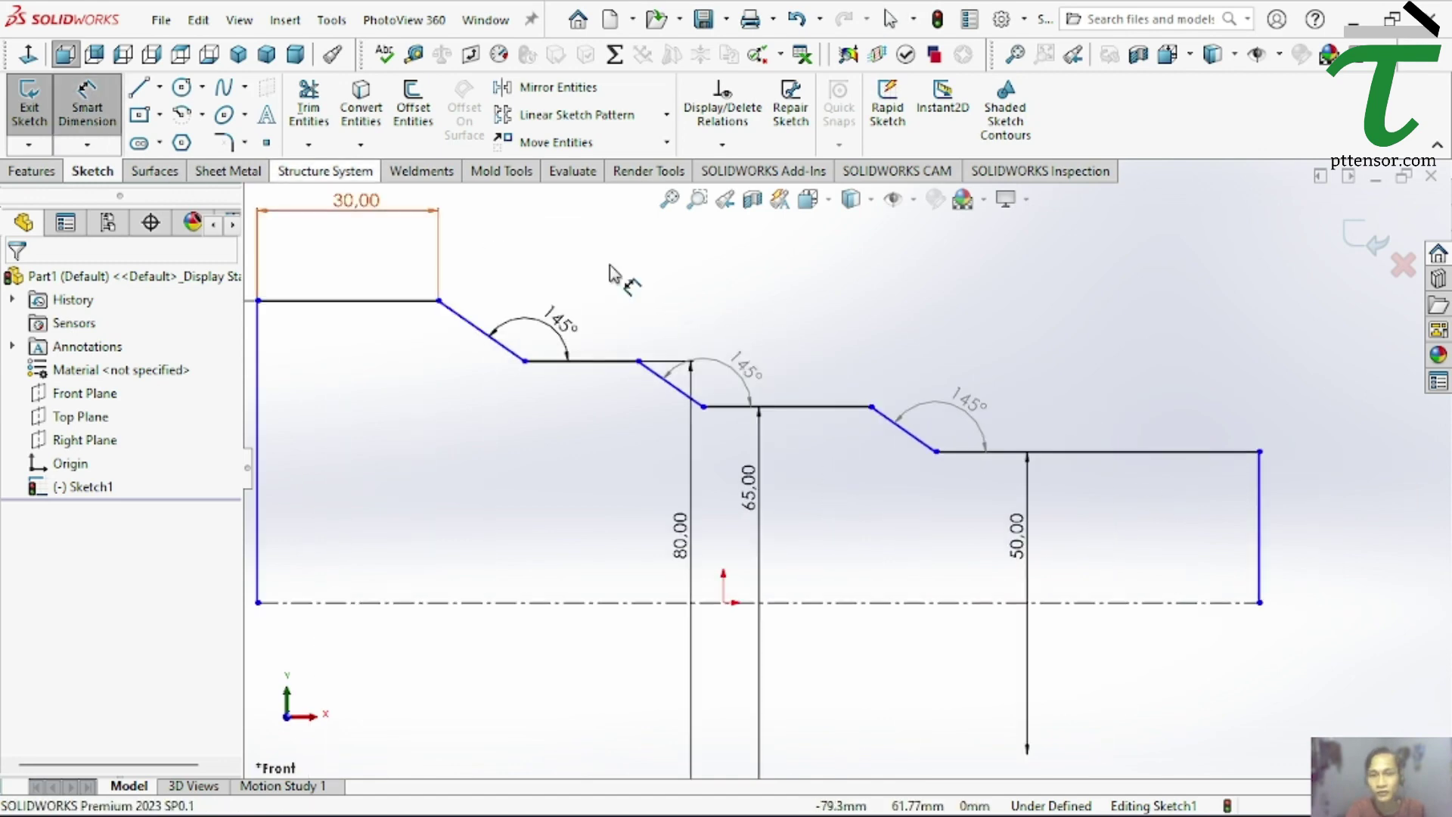
click(1136, 452)
click(1119, 428)
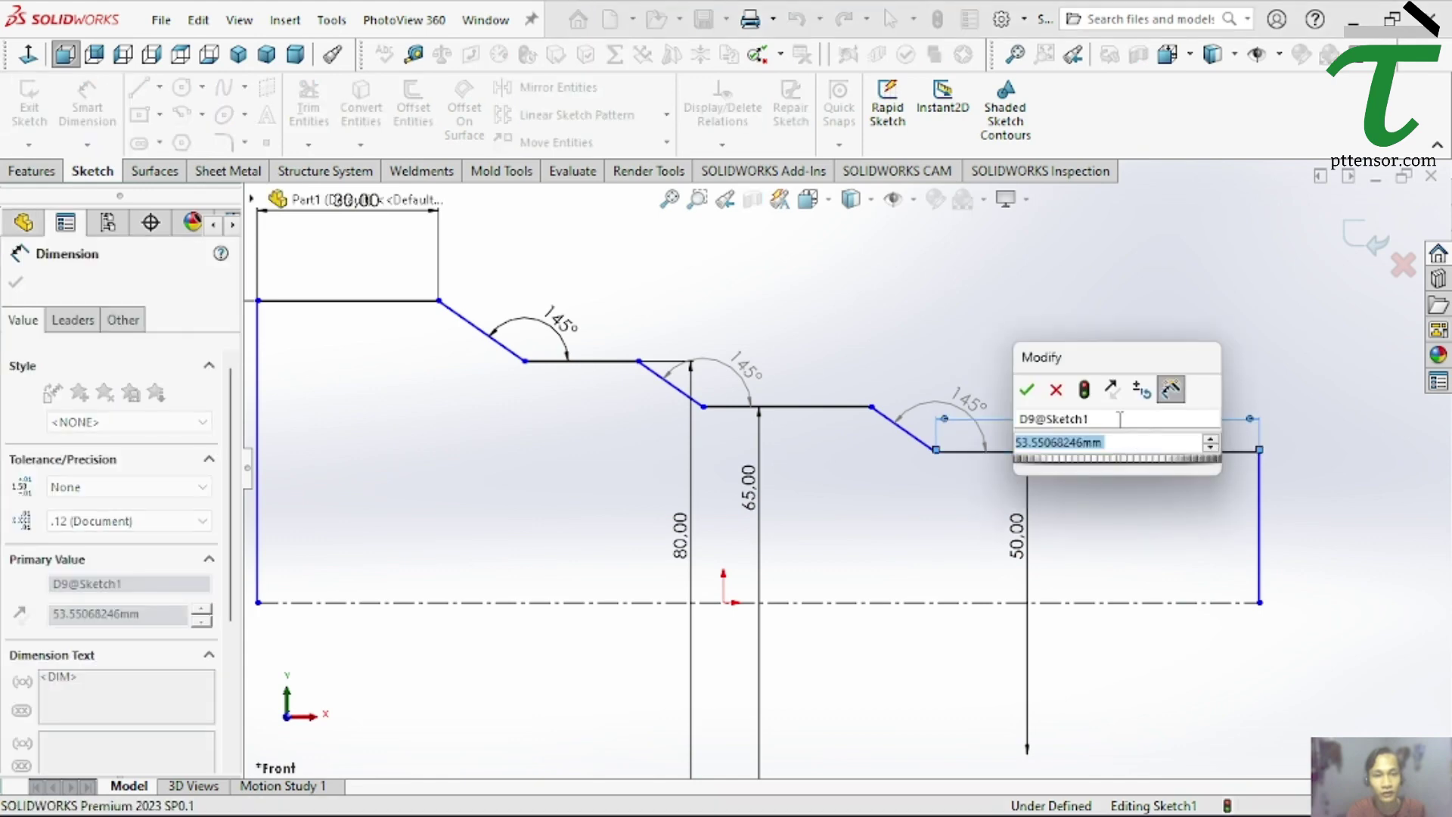
text(55)
click(1027, 390)
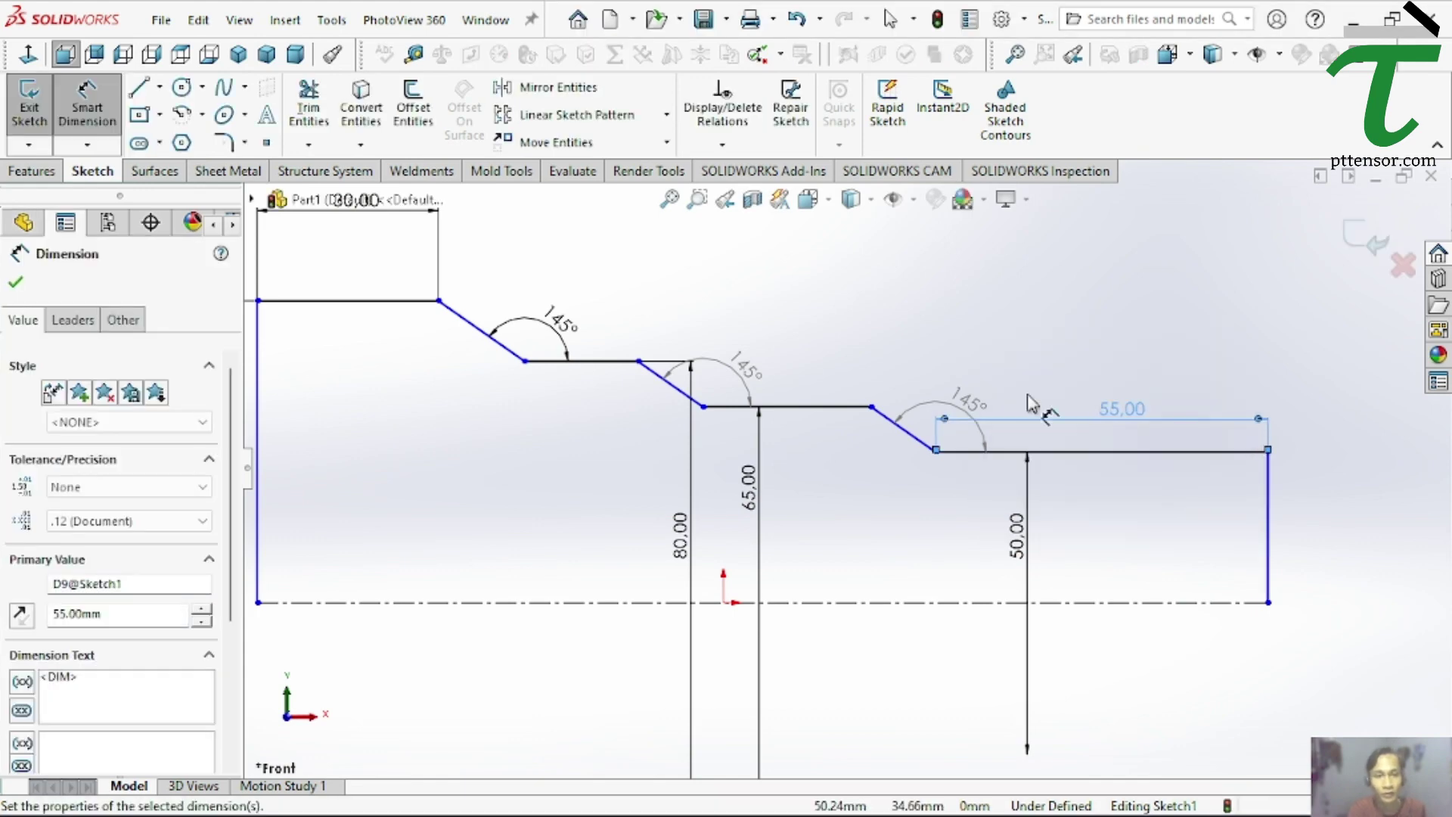
Set the steps after the first and second chamfers to 25 mm and 20 mm long
click(588, 366)
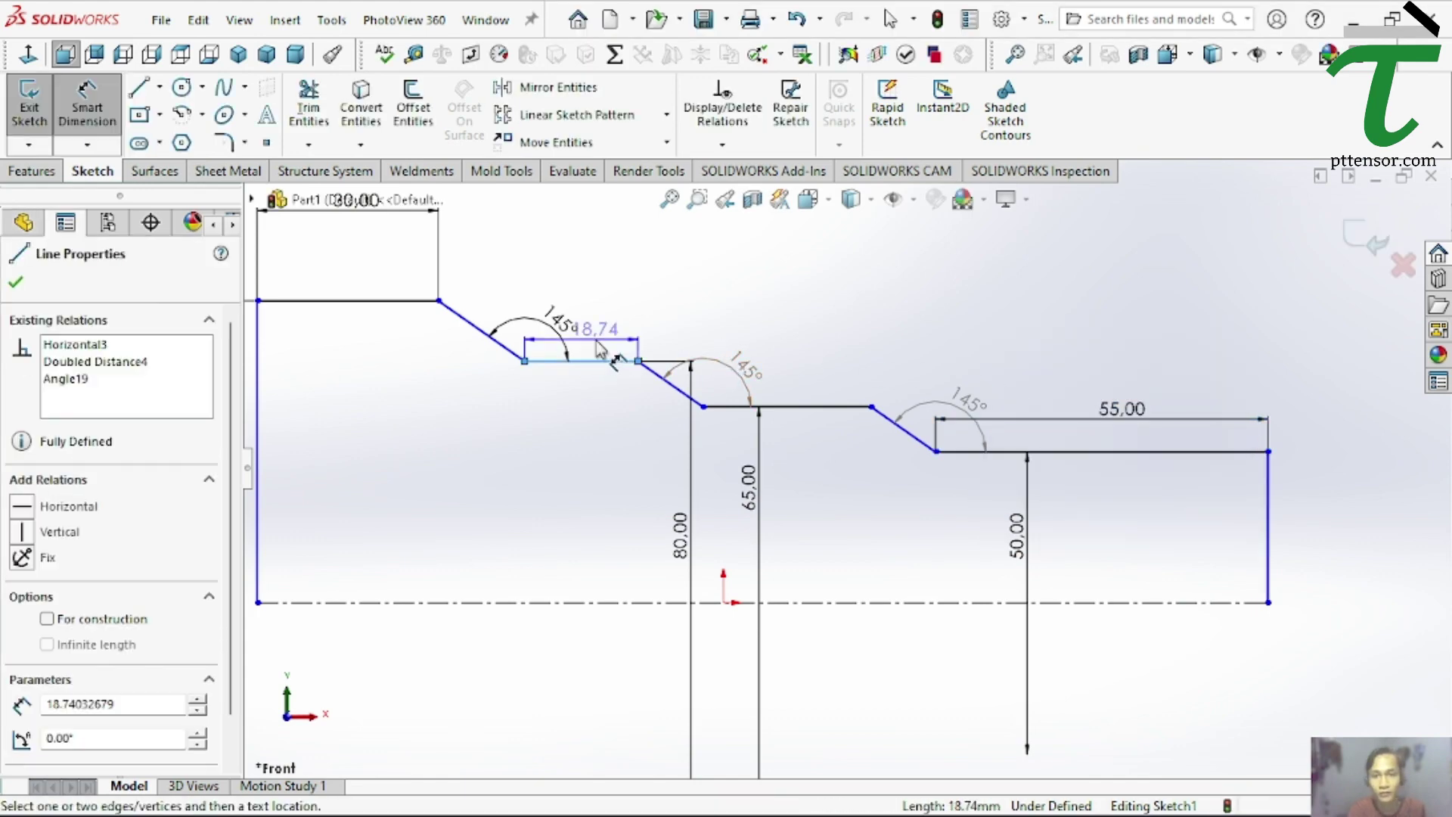
click(599, 341)
text(25)
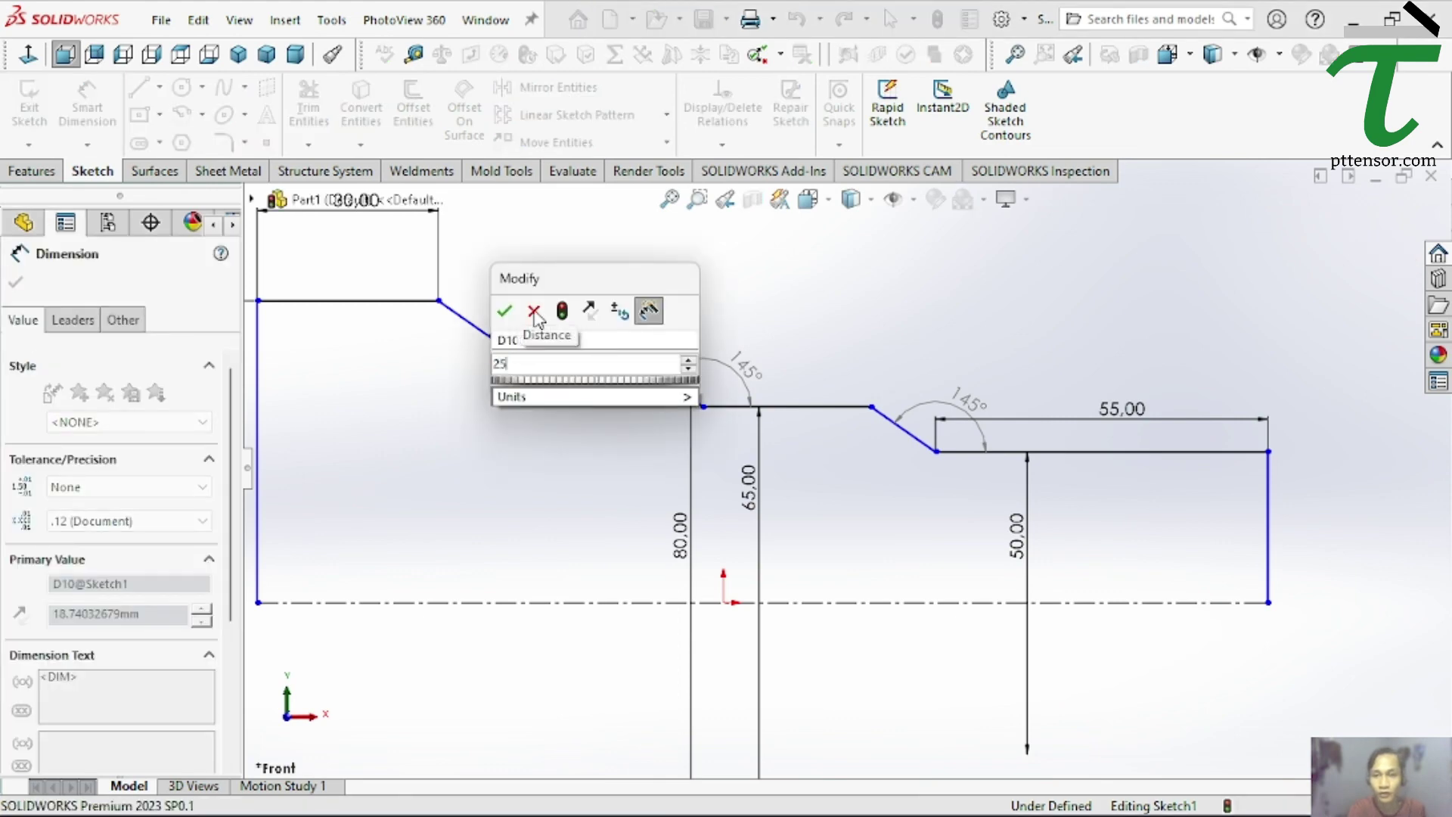
click(504, 310)
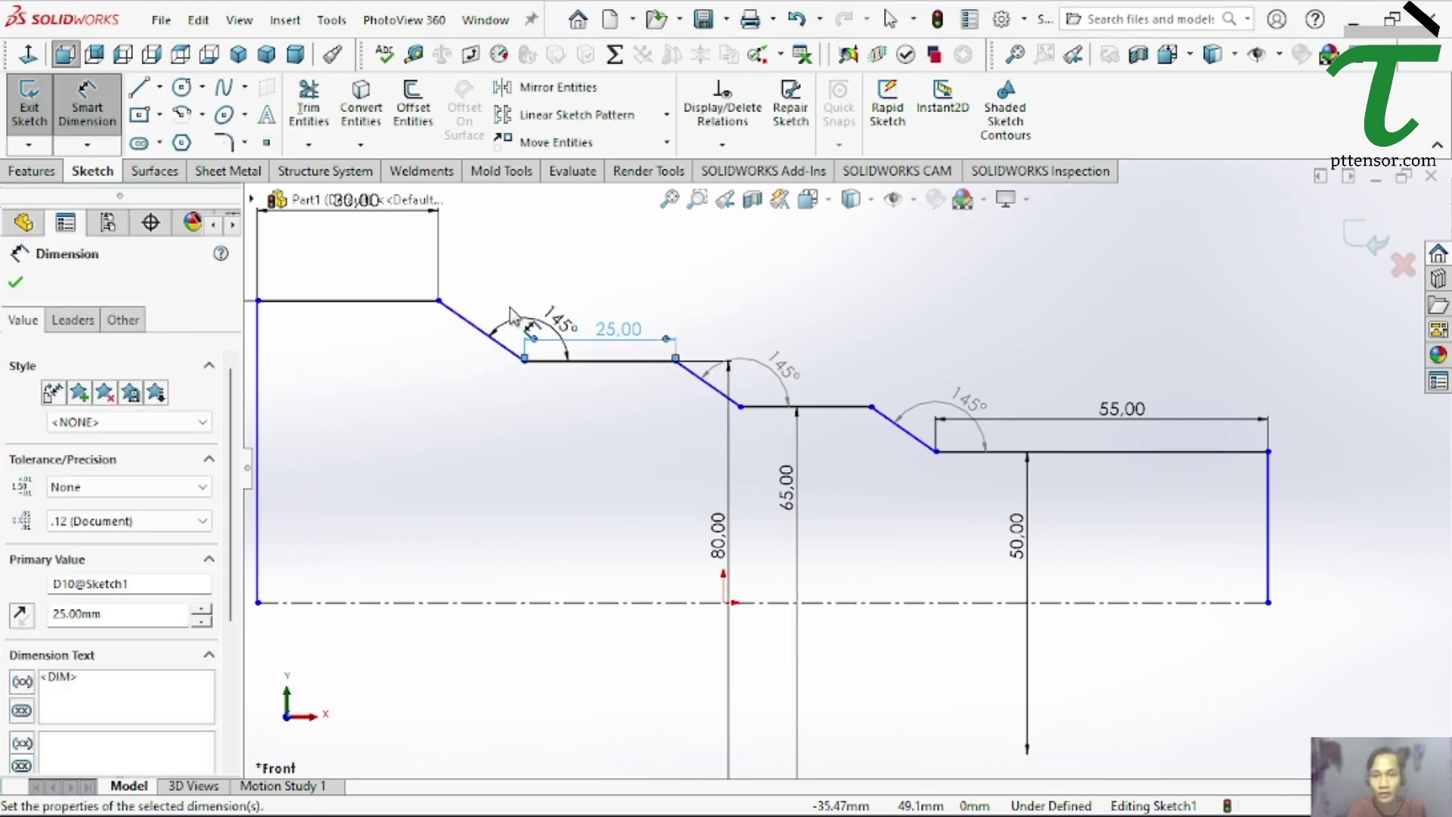
click(826, 408)
click(832, 435)
text(20)
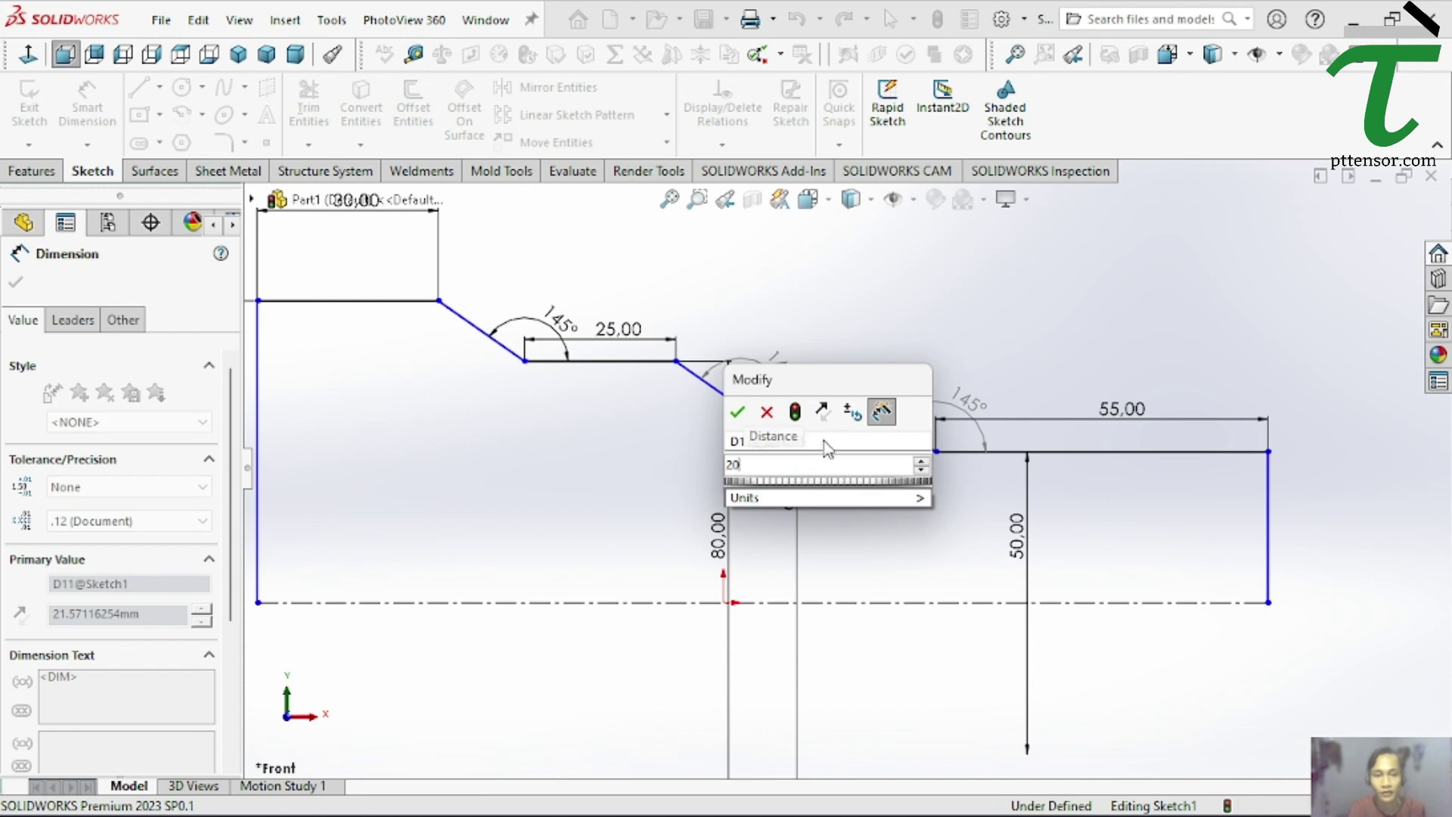
click(740, 413)
scroll(945, 529, up, 1)
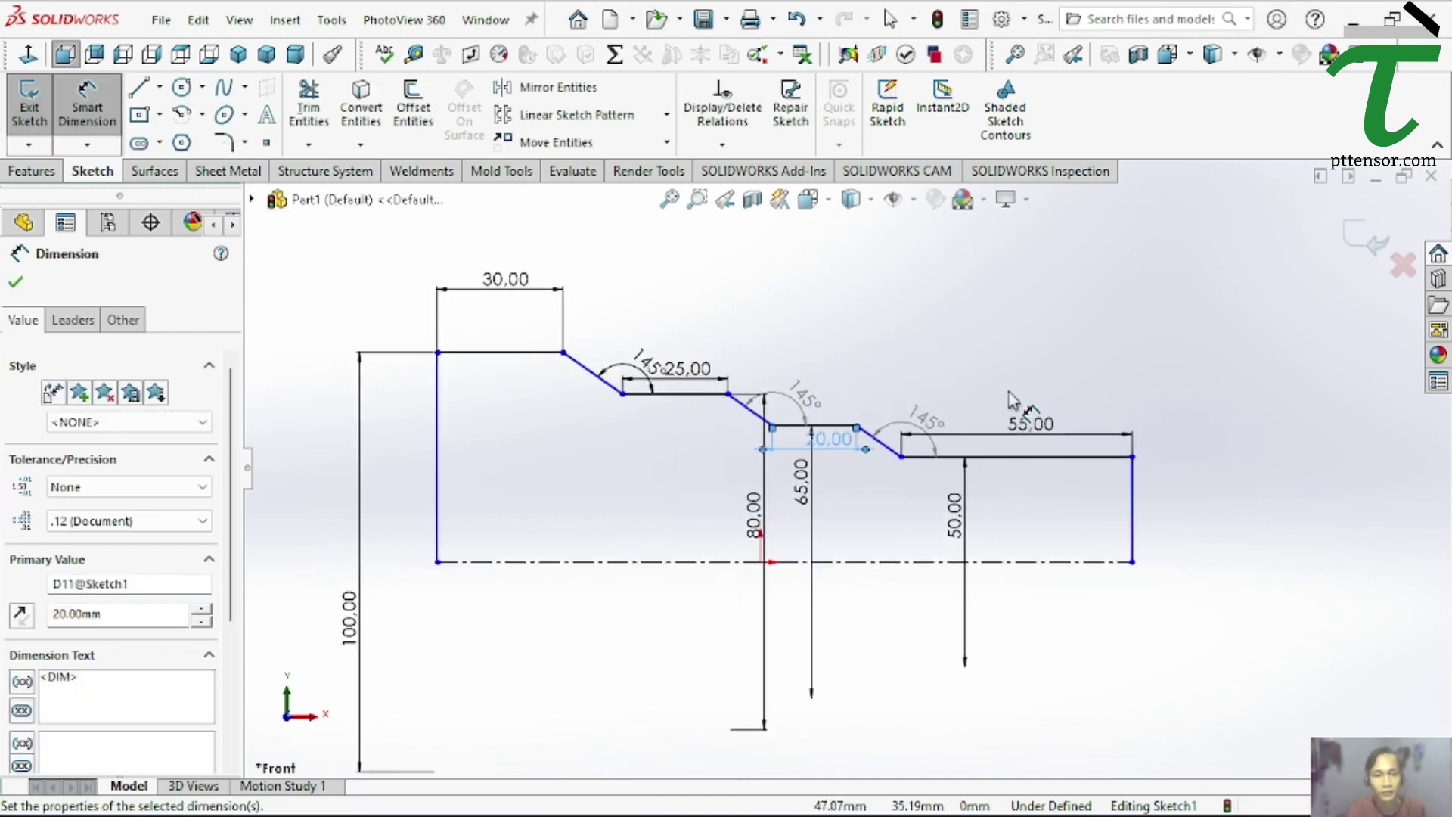
scroll(756, 416, down, 1)
click(16, 282)
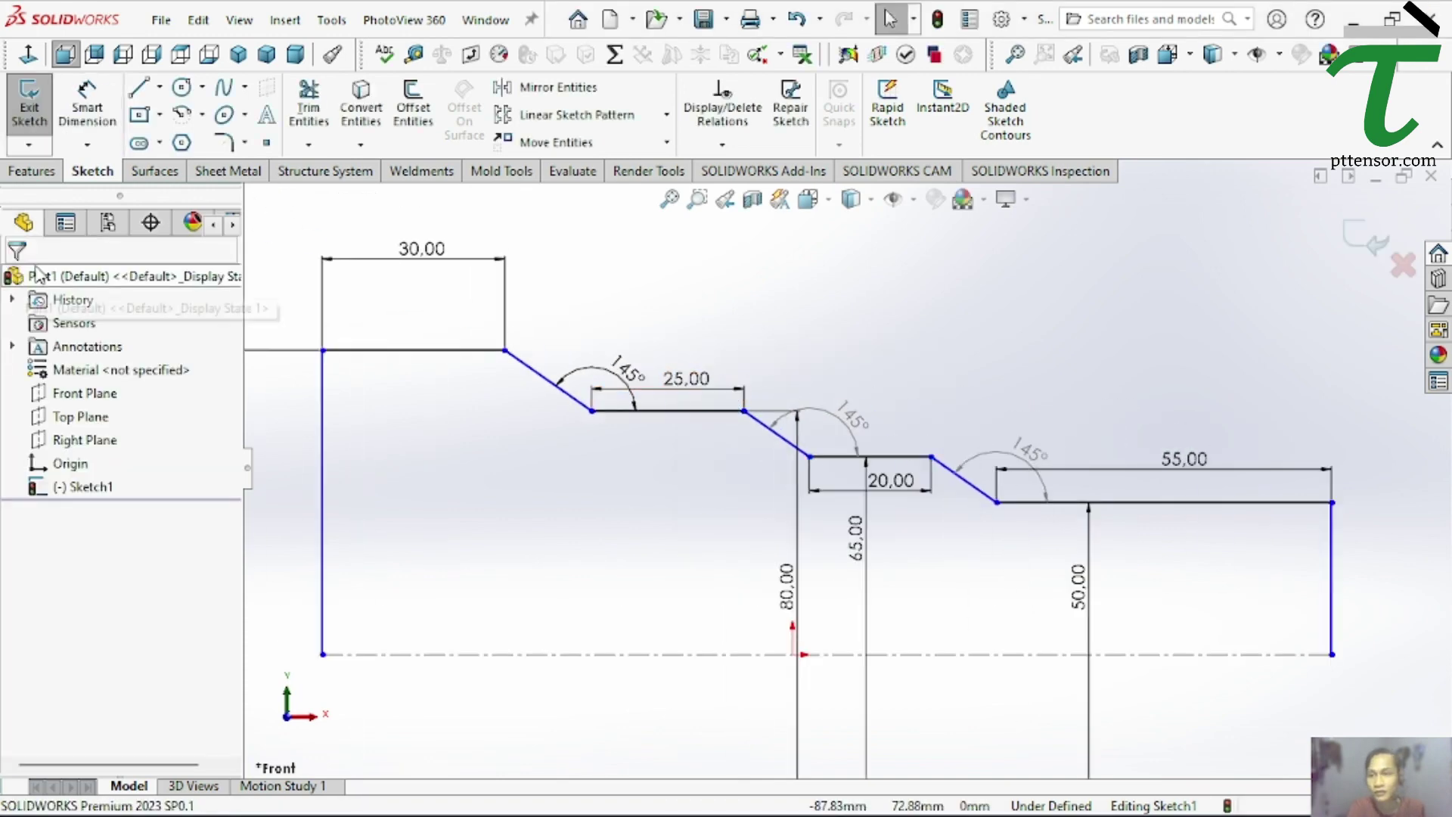
Round the six slope corners and the shaft's right end corner with 10 mm sketch fillets
click(224, 144)
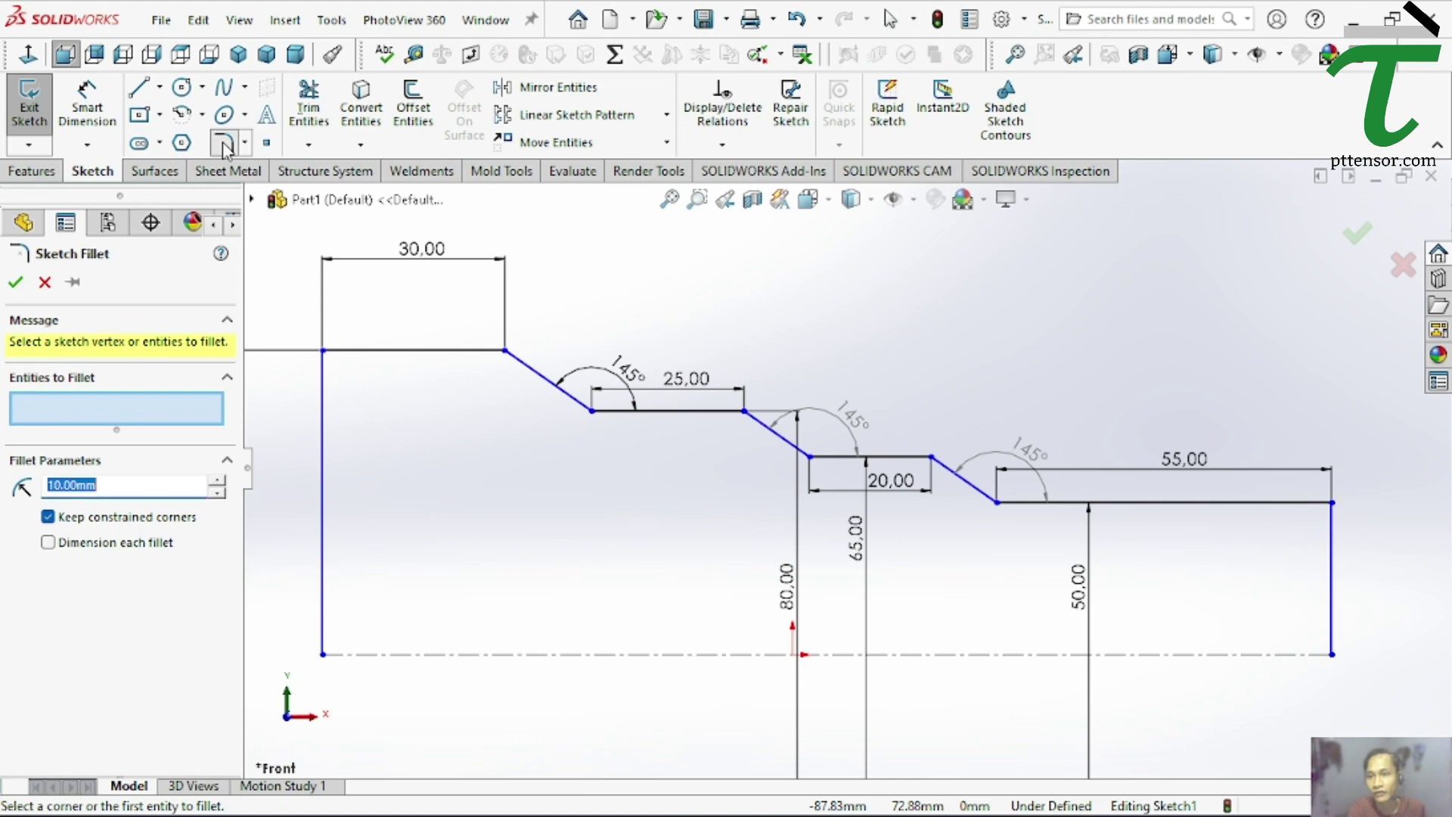
click(505, 351)
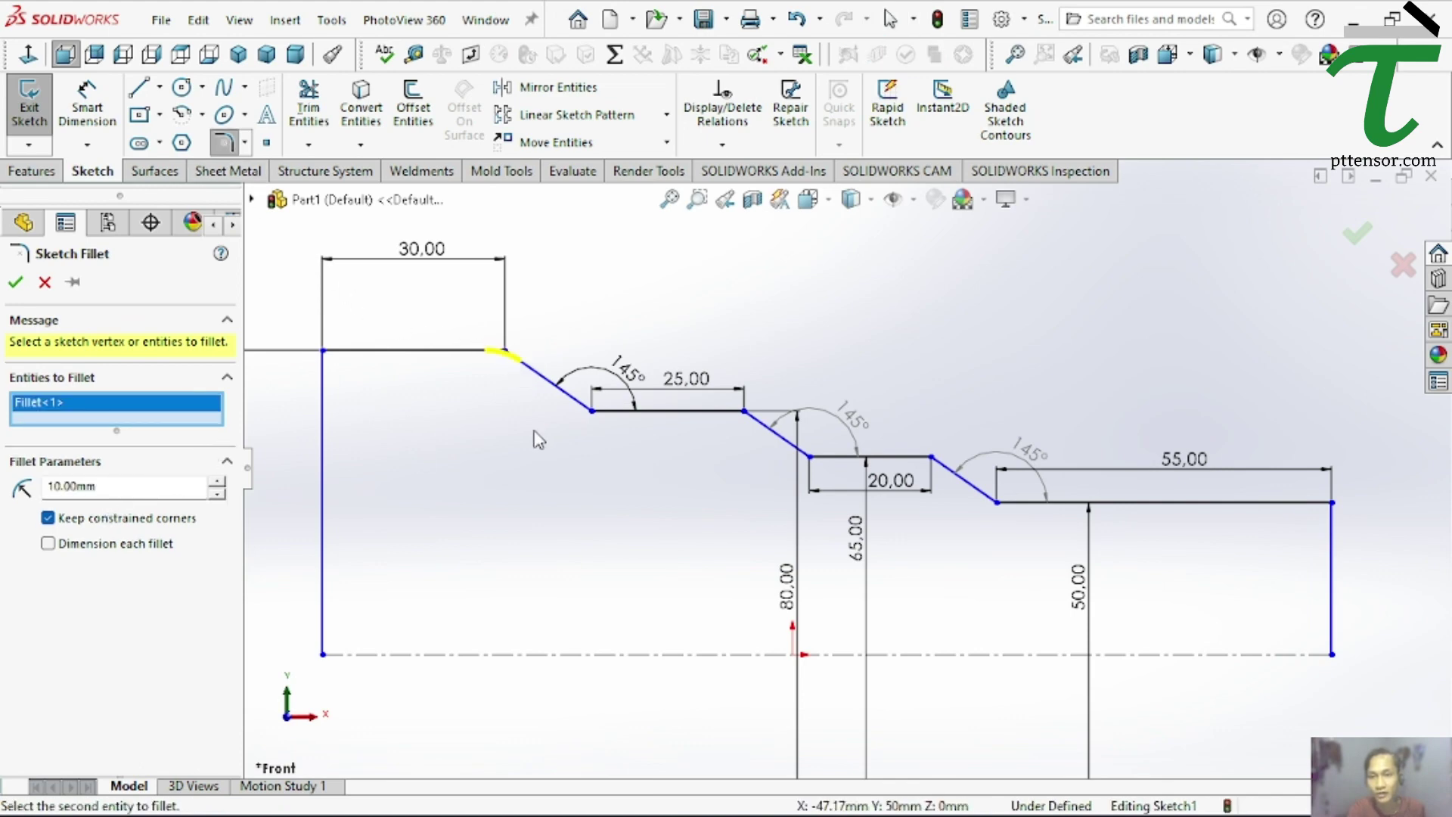
click(592, 410)
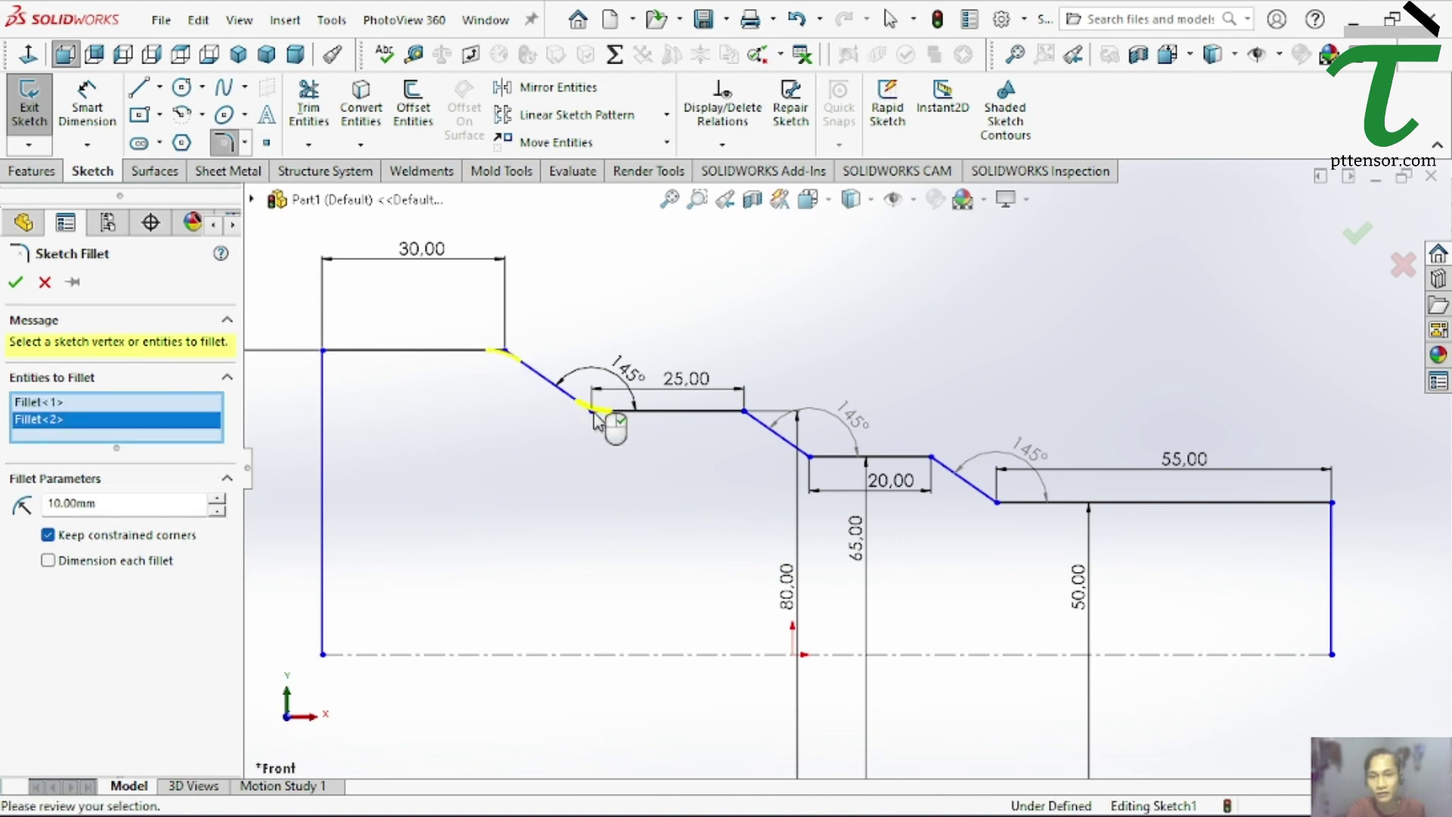
click(744, 410)
click(809, 457)
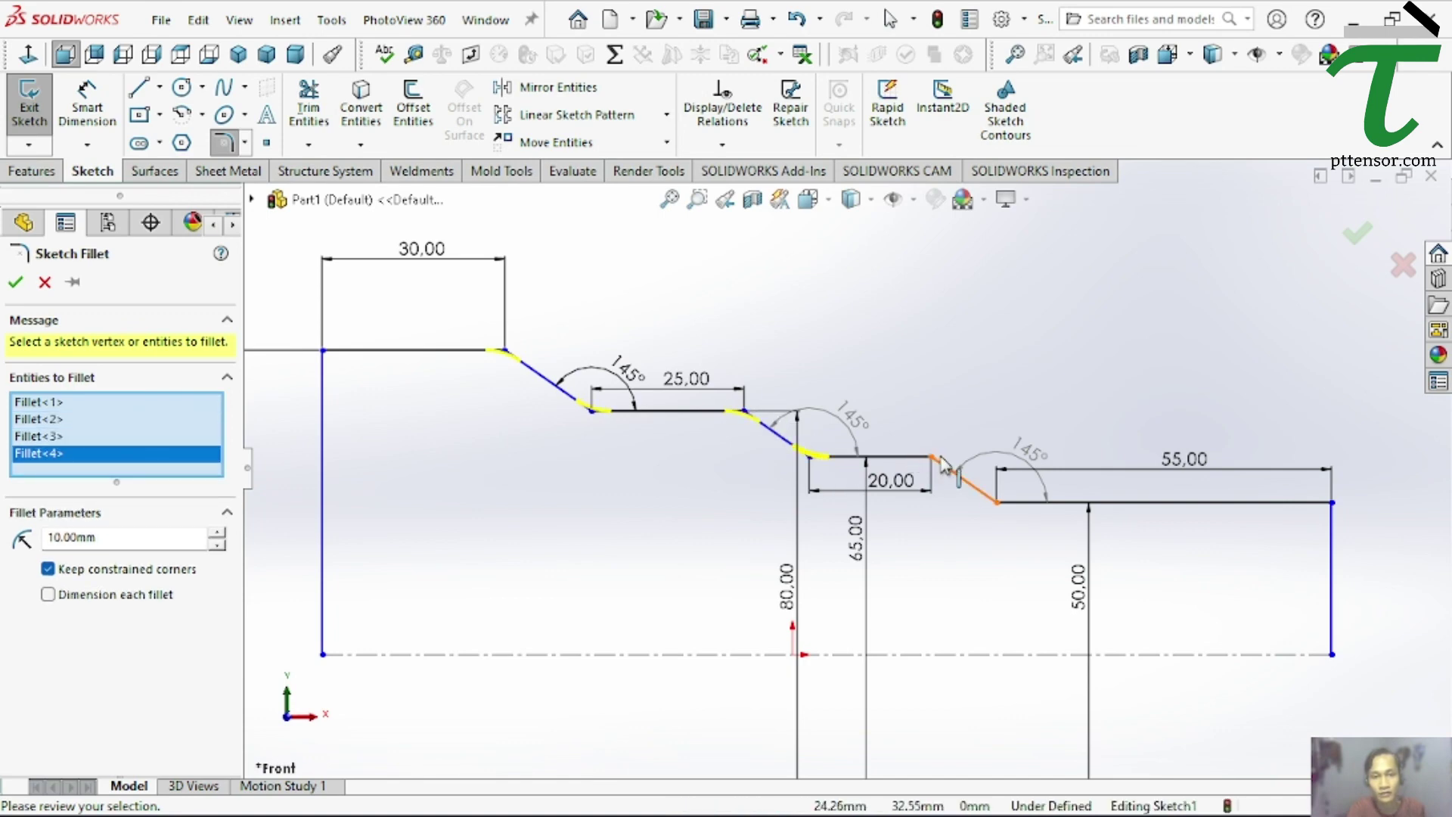
click(935, 458)
click(997, 502)
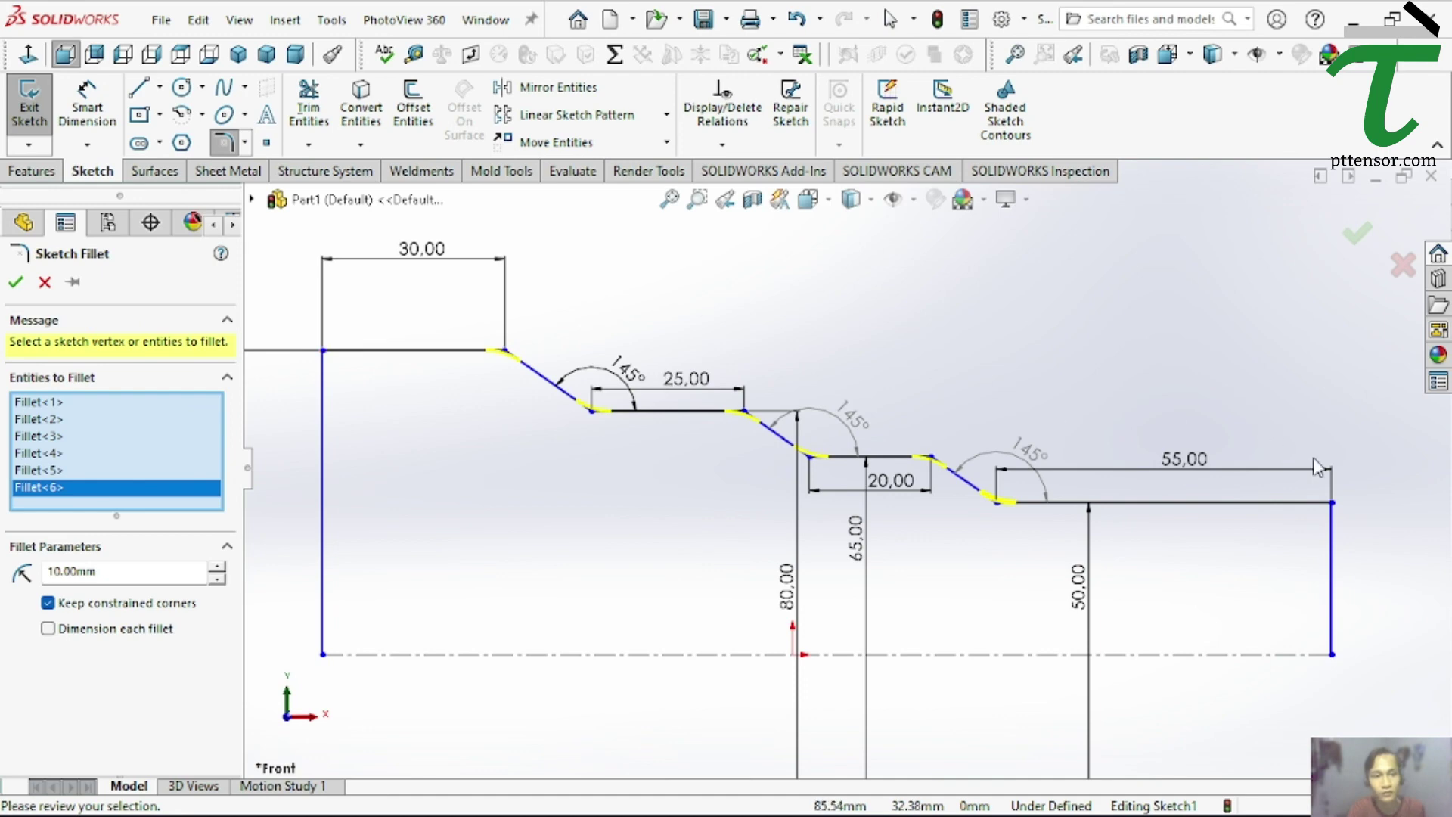
click(1333, 505)
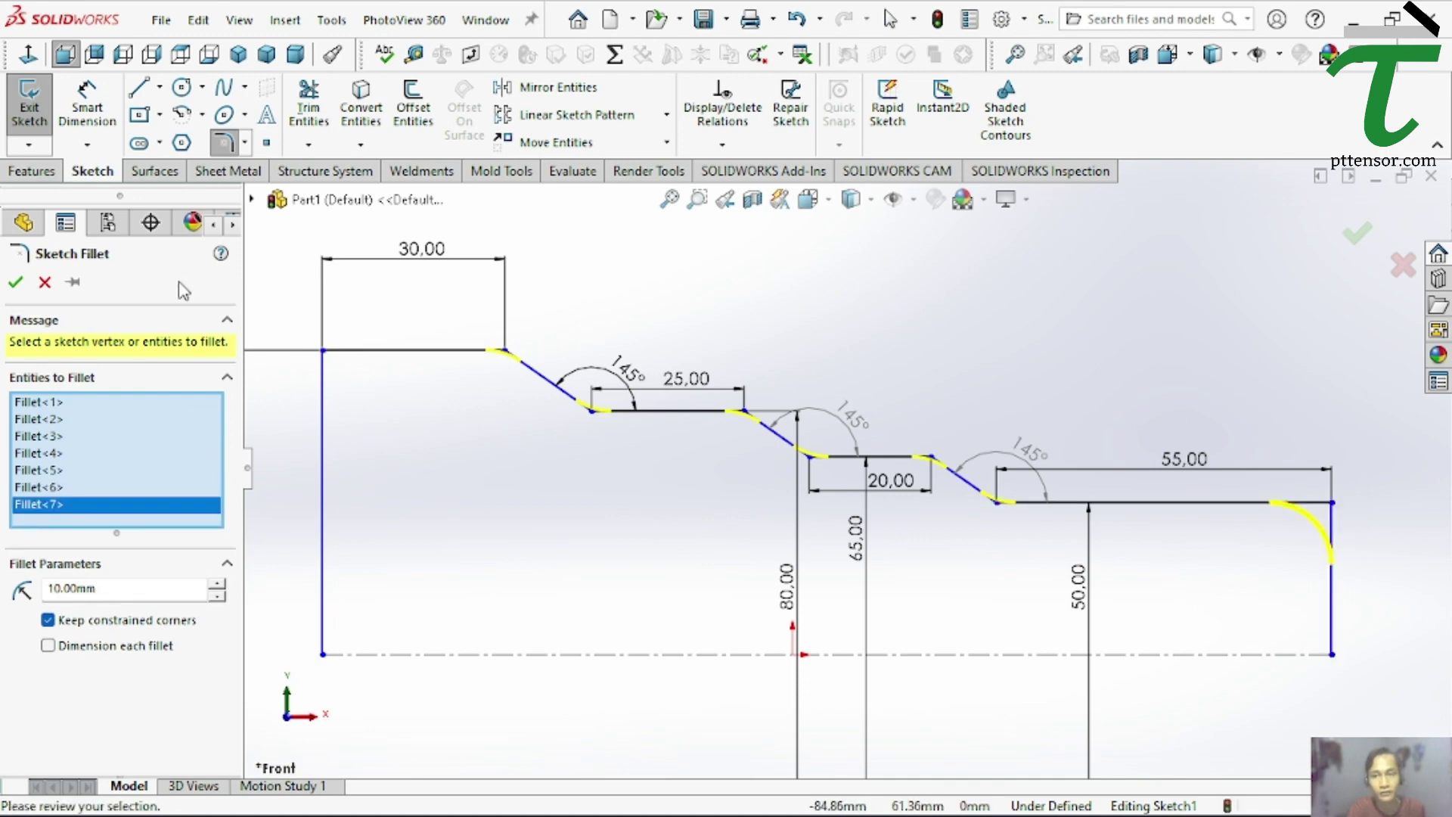
click(16, 284)
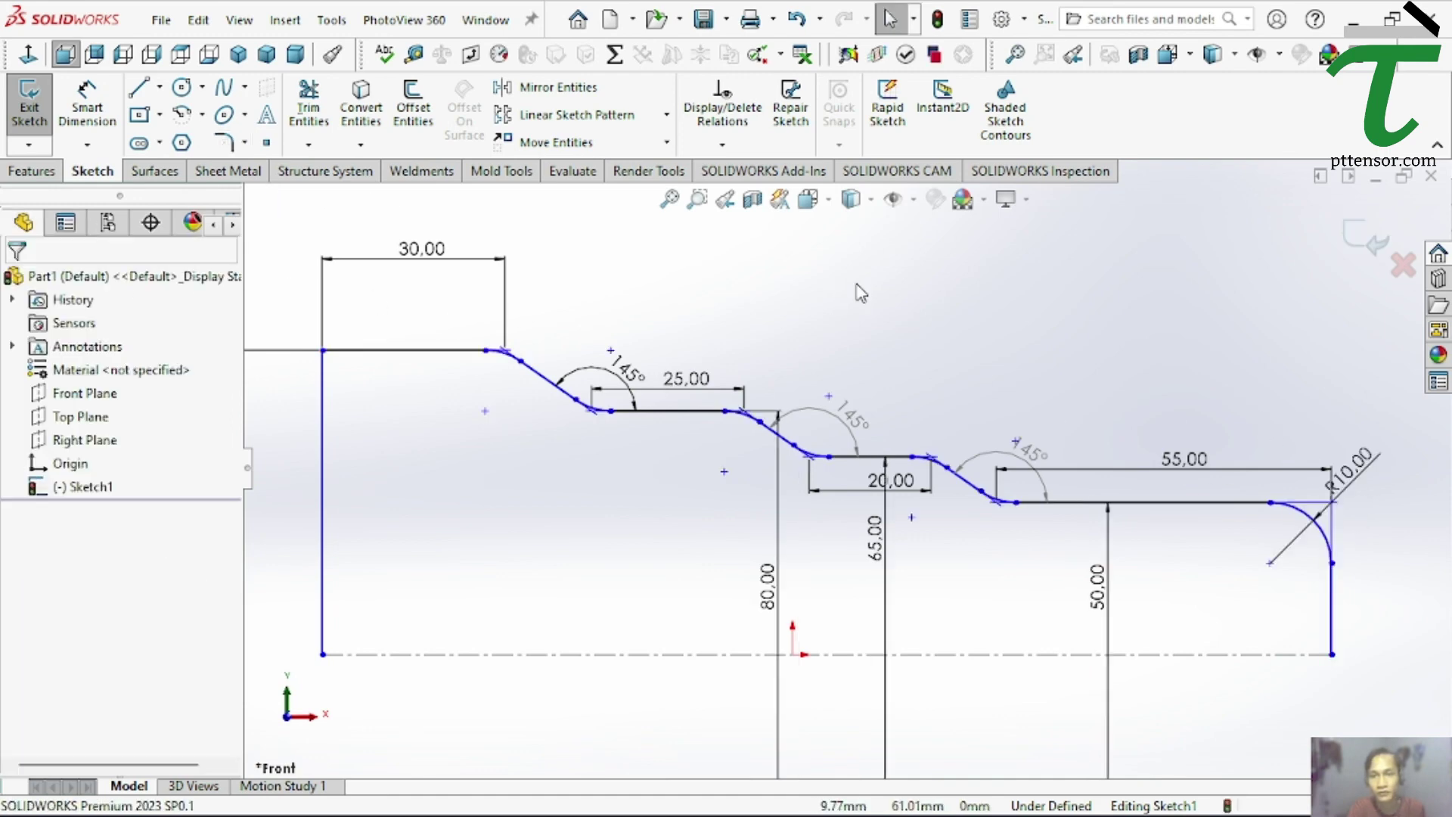
scroll(832, 447, up, 3)
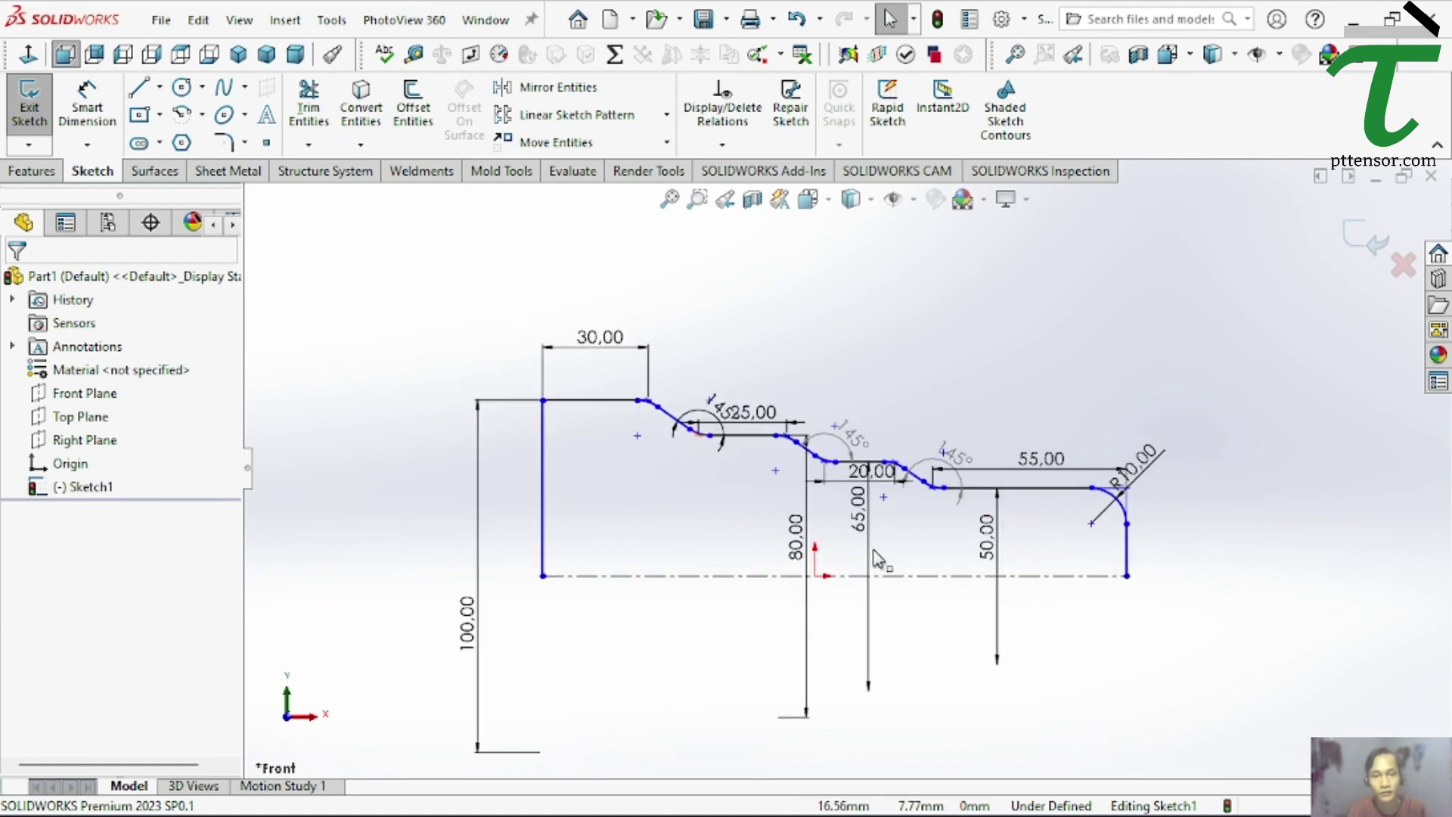
Revolve the filleted profile 360° about the centerline into Revolve1, shown in isometric view
click(17, 176)
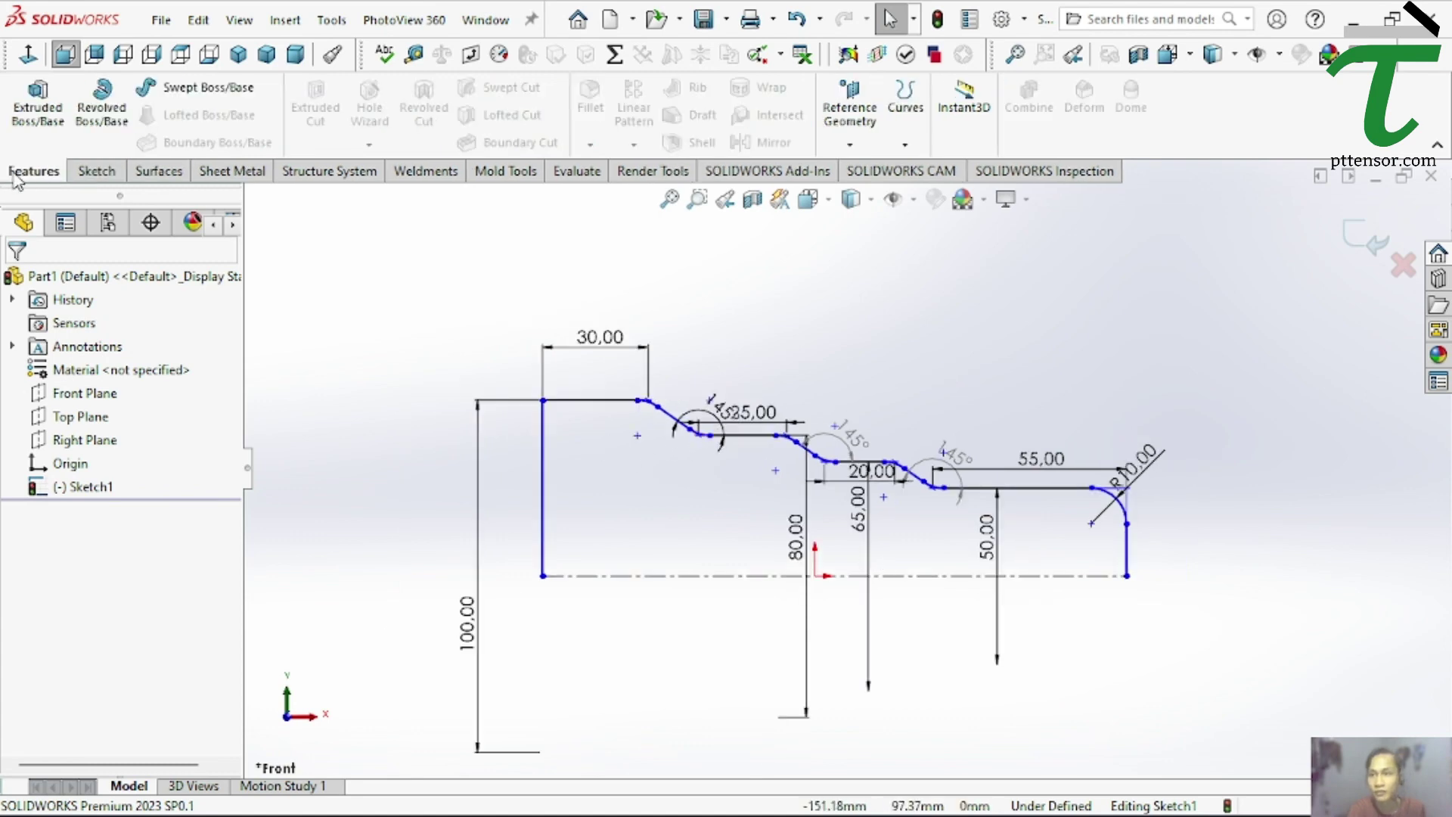
click(103, 121)
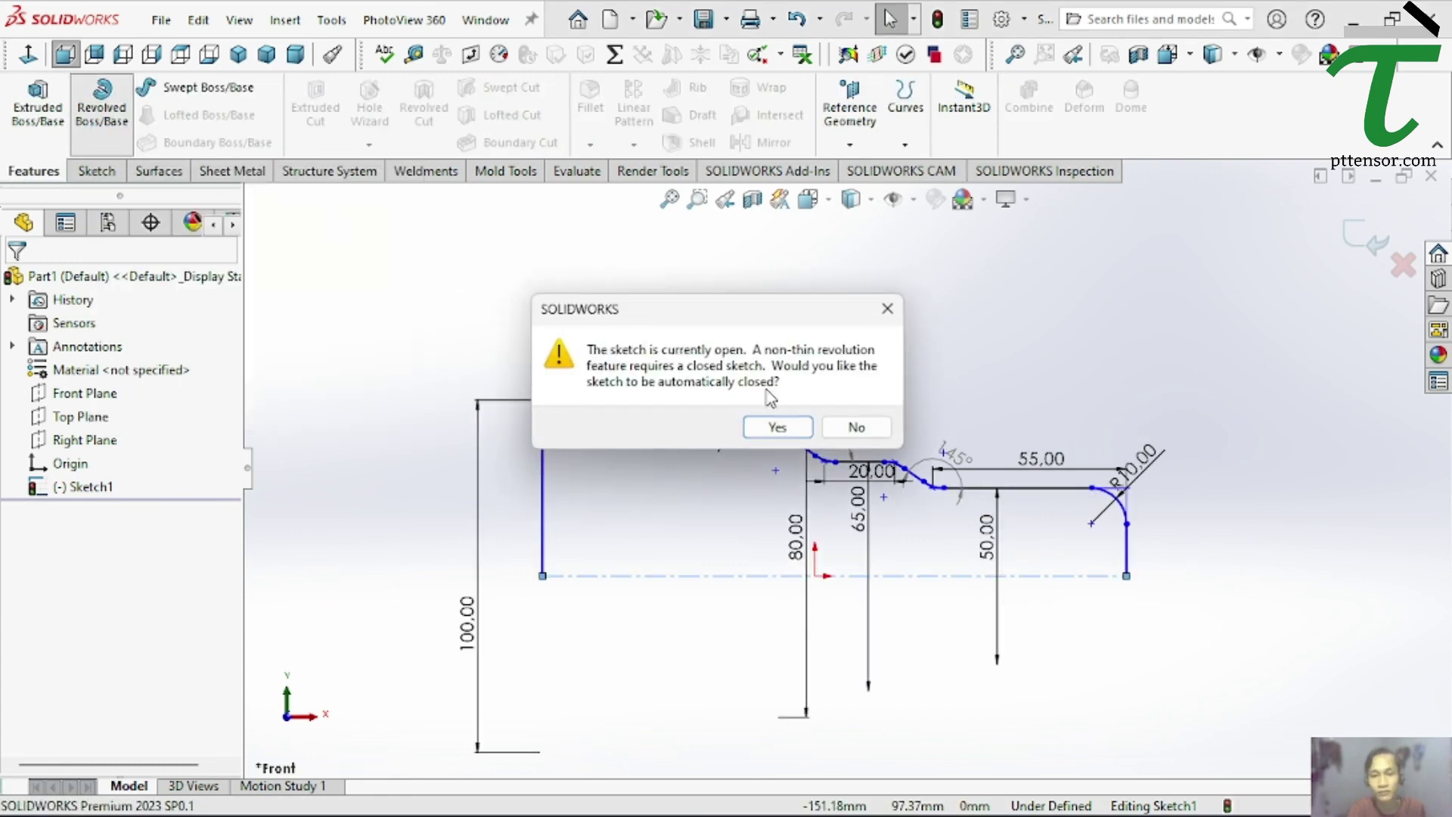
click(779, 427)
middle_drag(794, 393, 809, 379)
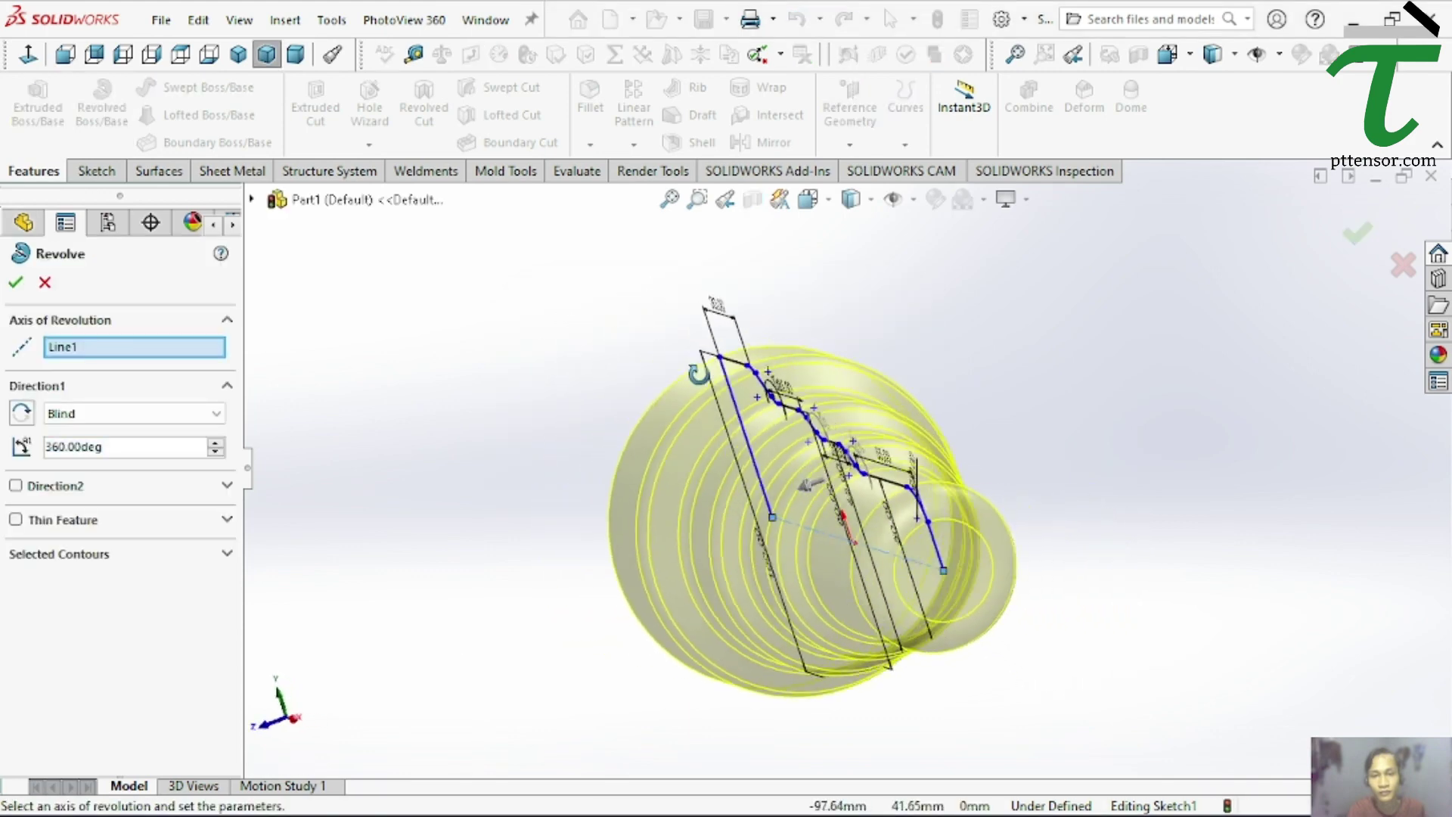
click(13, 282)
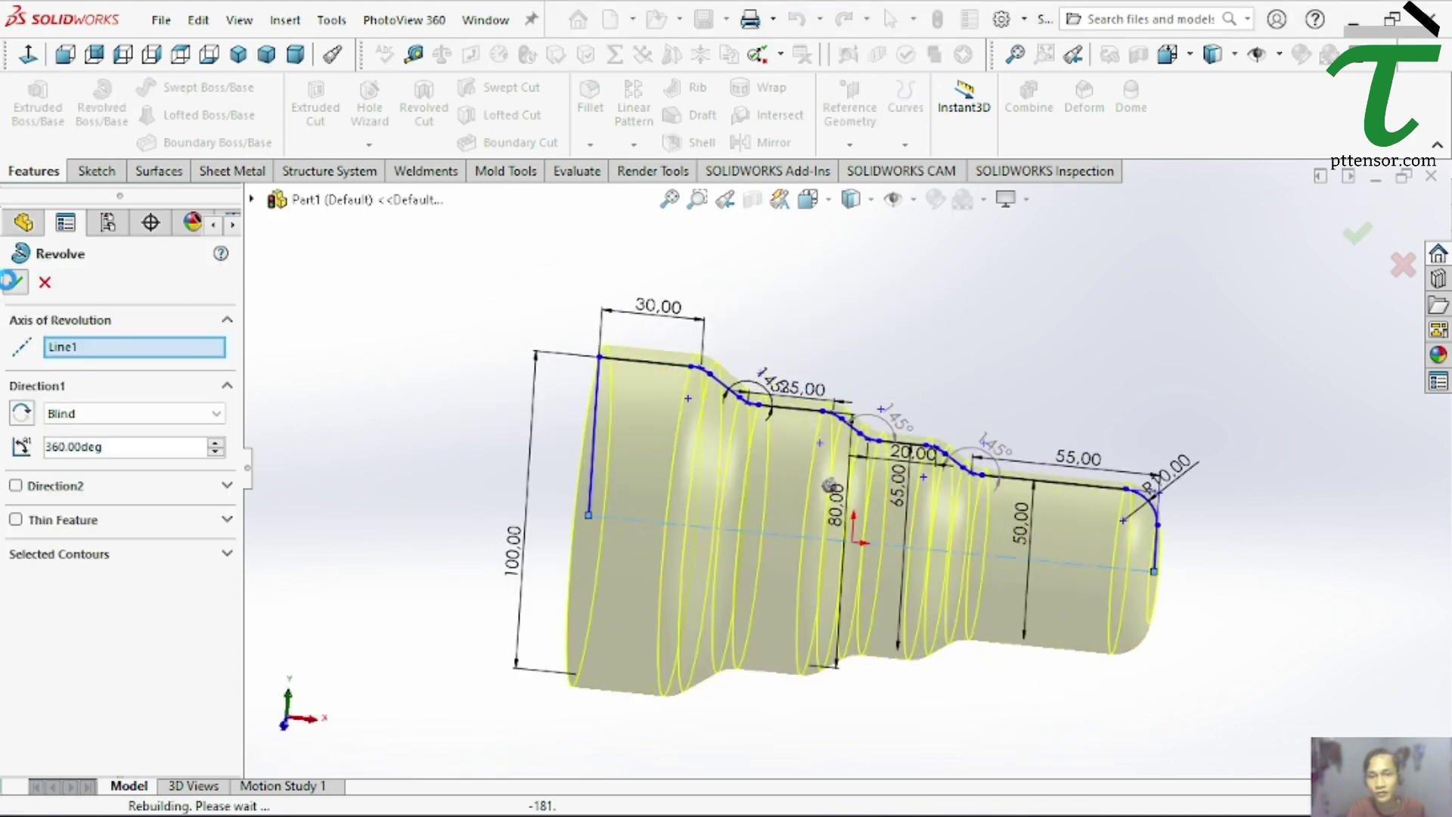
middle_drag(904, 483, 878, 348)
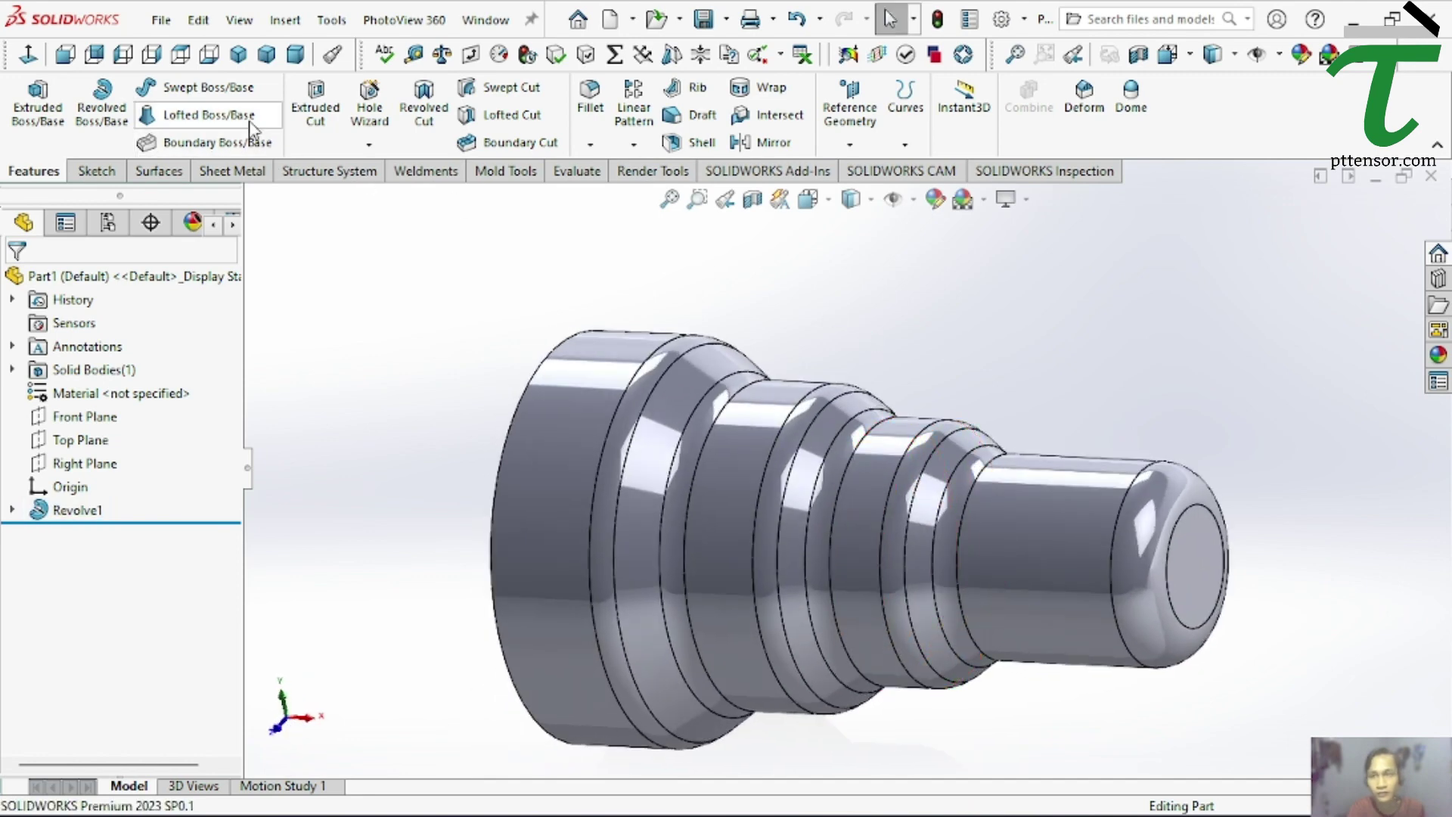
click(238, 55)
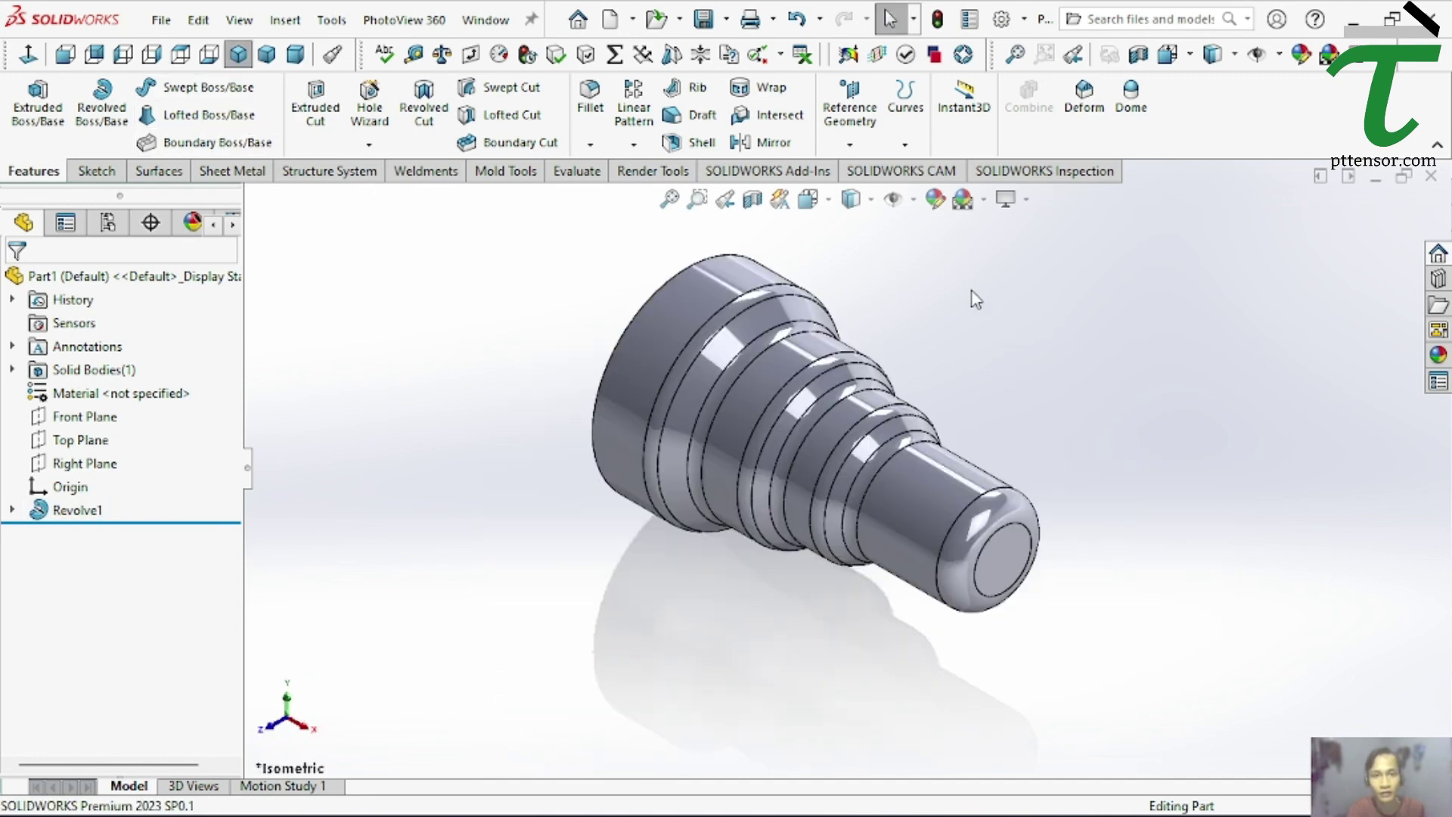
Open the SOLIDWORKS CAM Define Machine settings
click(924, 179)
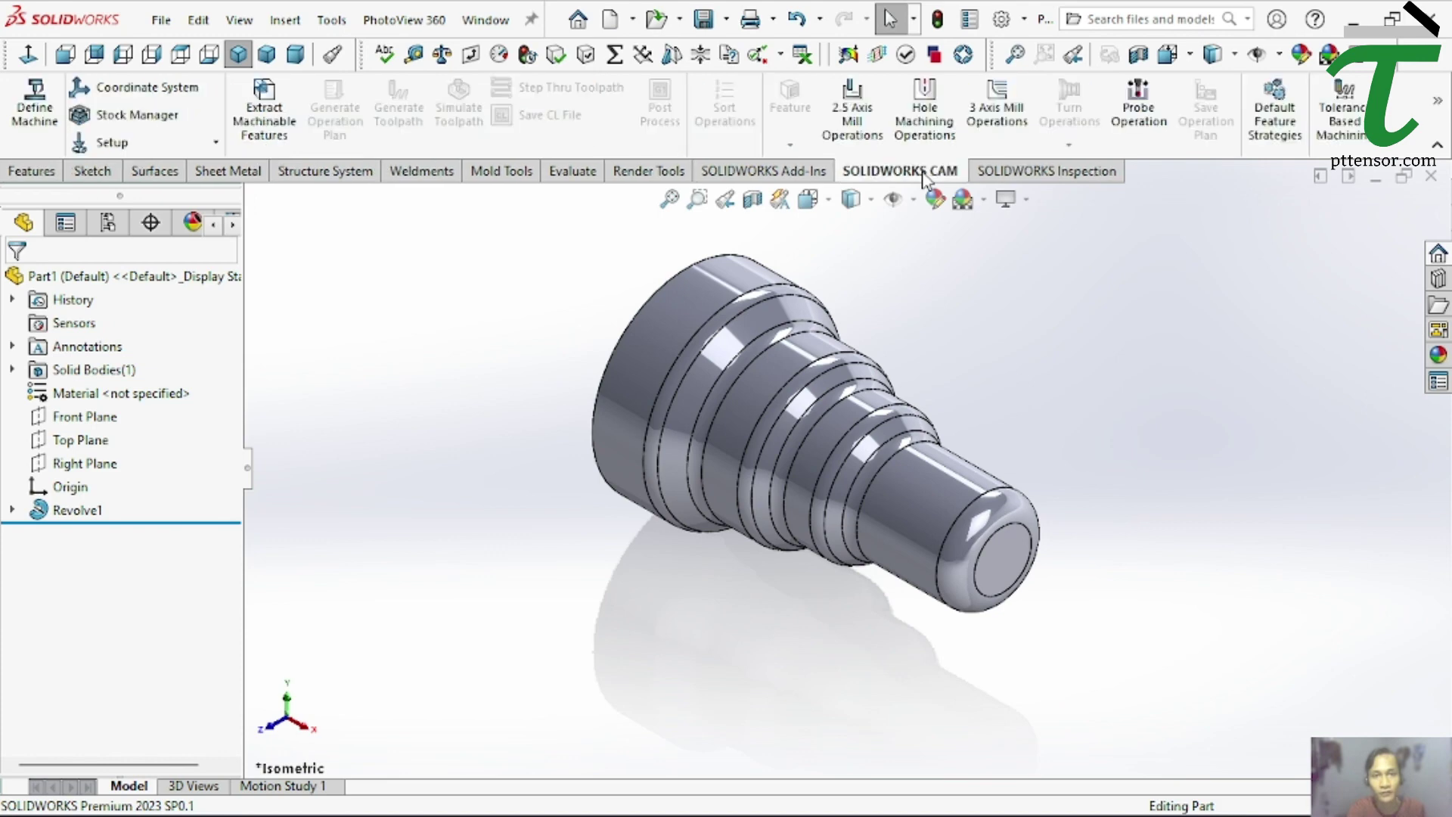
click(23, 139)
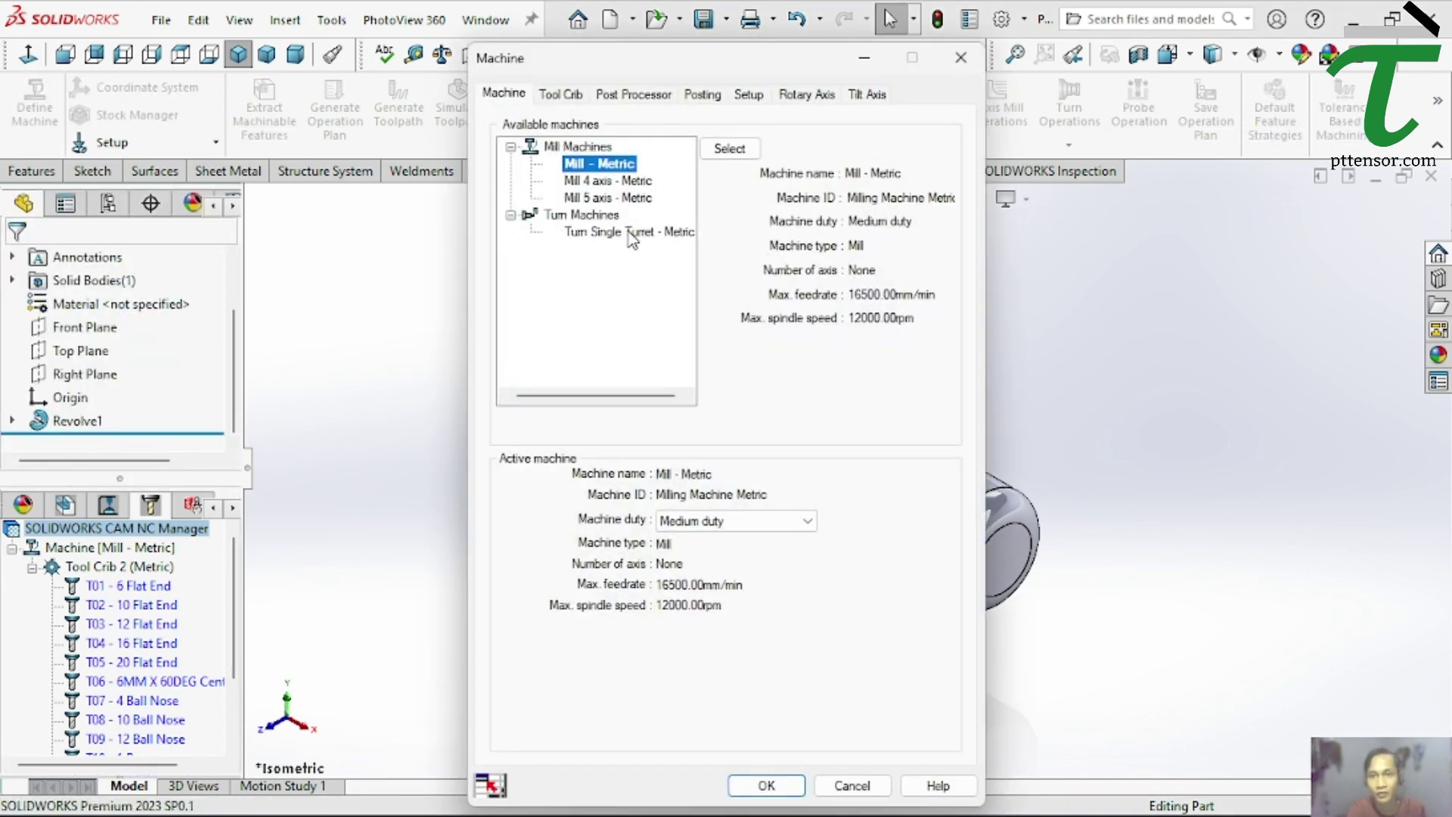
Make Turn Single Turret - Metric the active machine and view its Tool Crib 2 Rear (Metric)
click(579, 217)
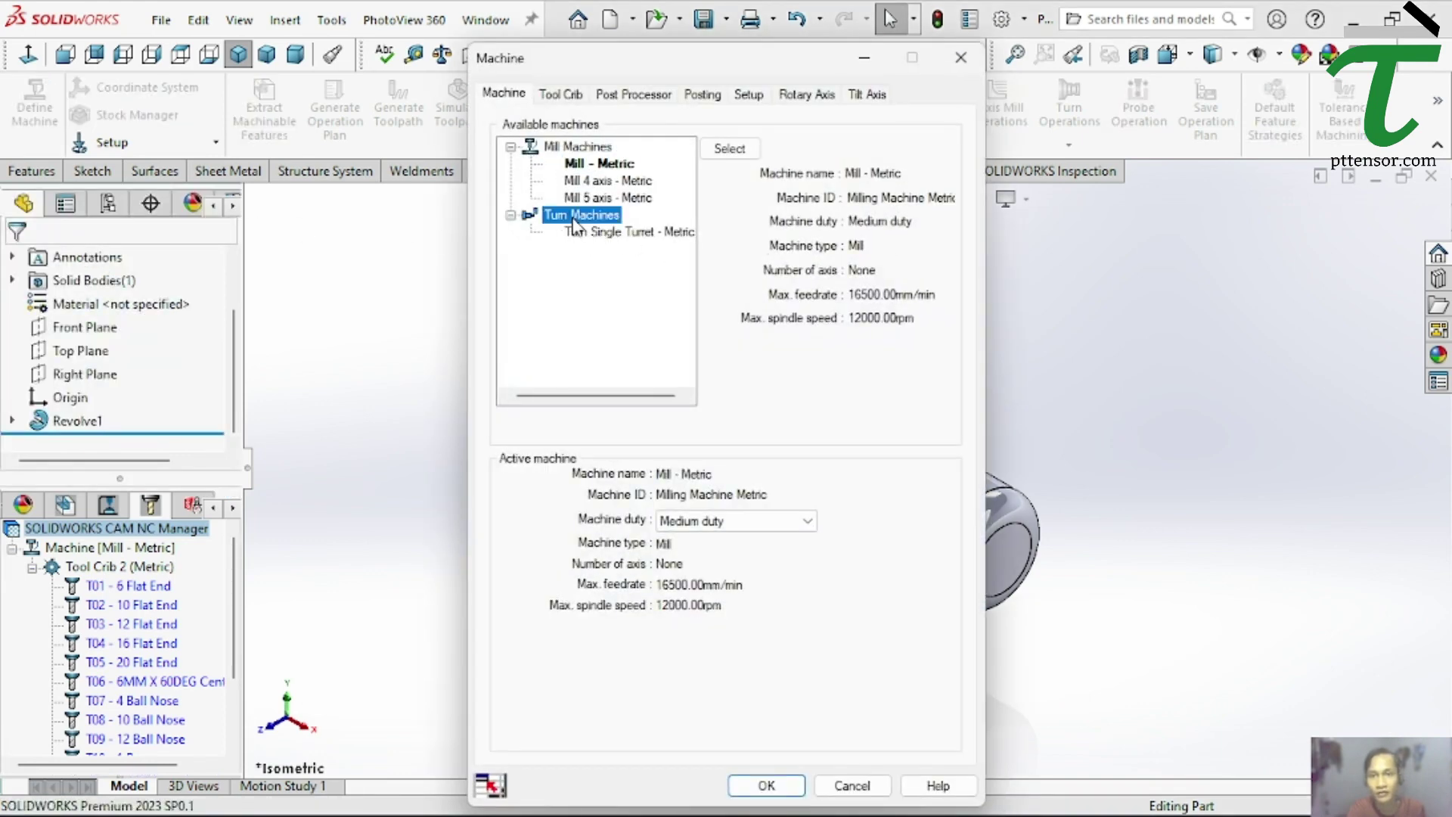
click(617, 233)
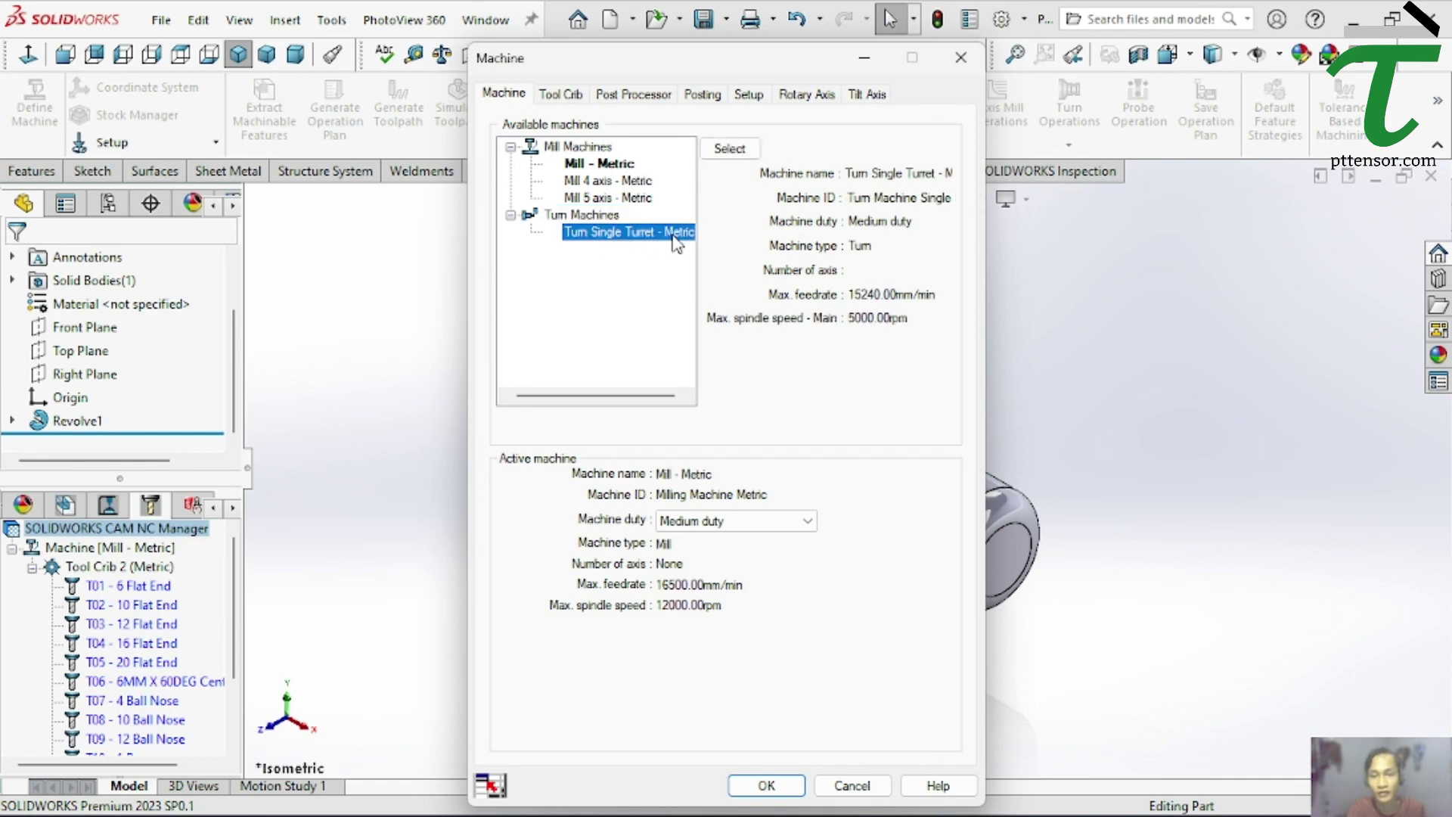
click(733, 150)
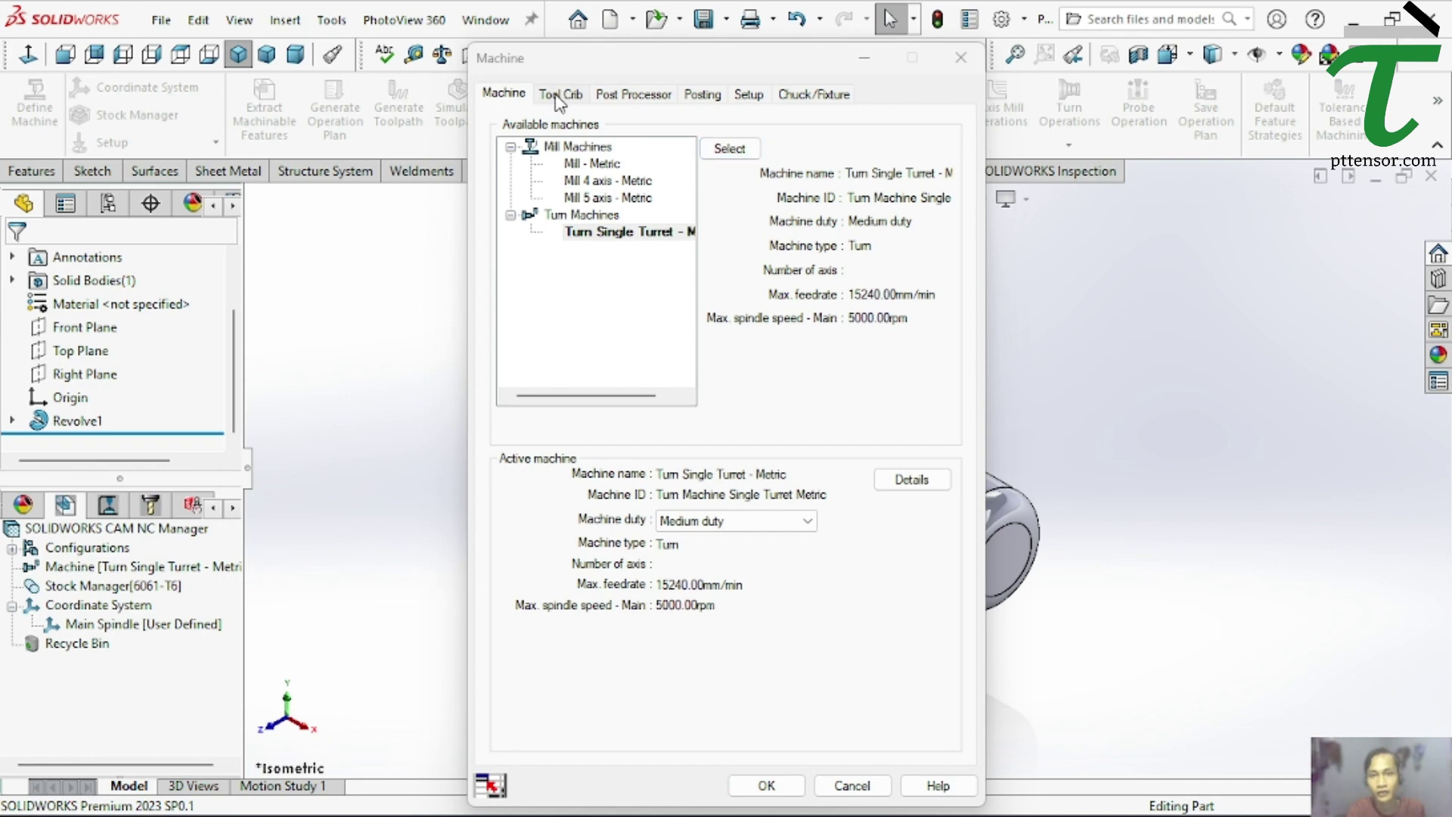
click(558, 95)
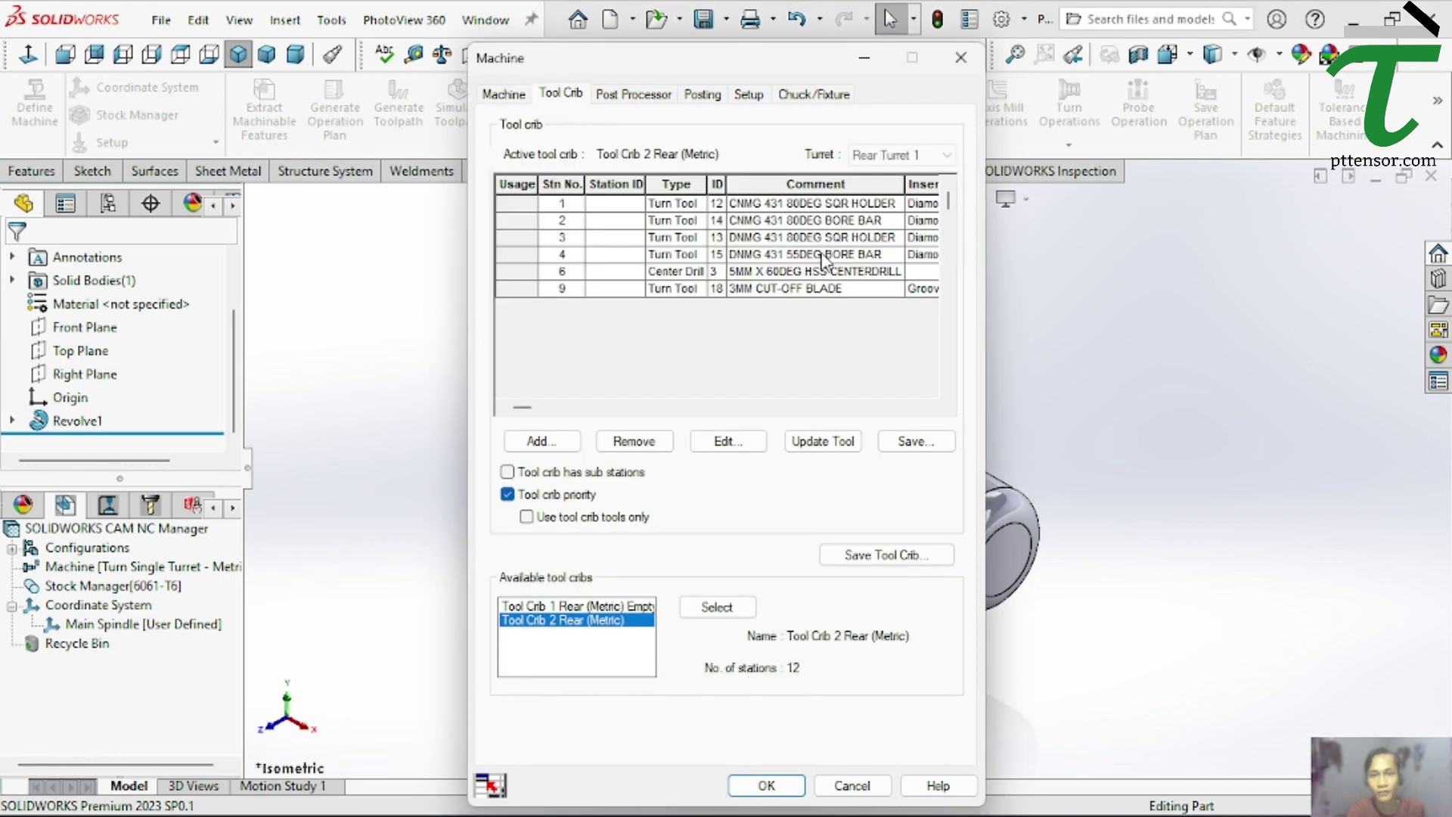
Review the lathe's post processor, posting and spindle setup options
click(635, 93)
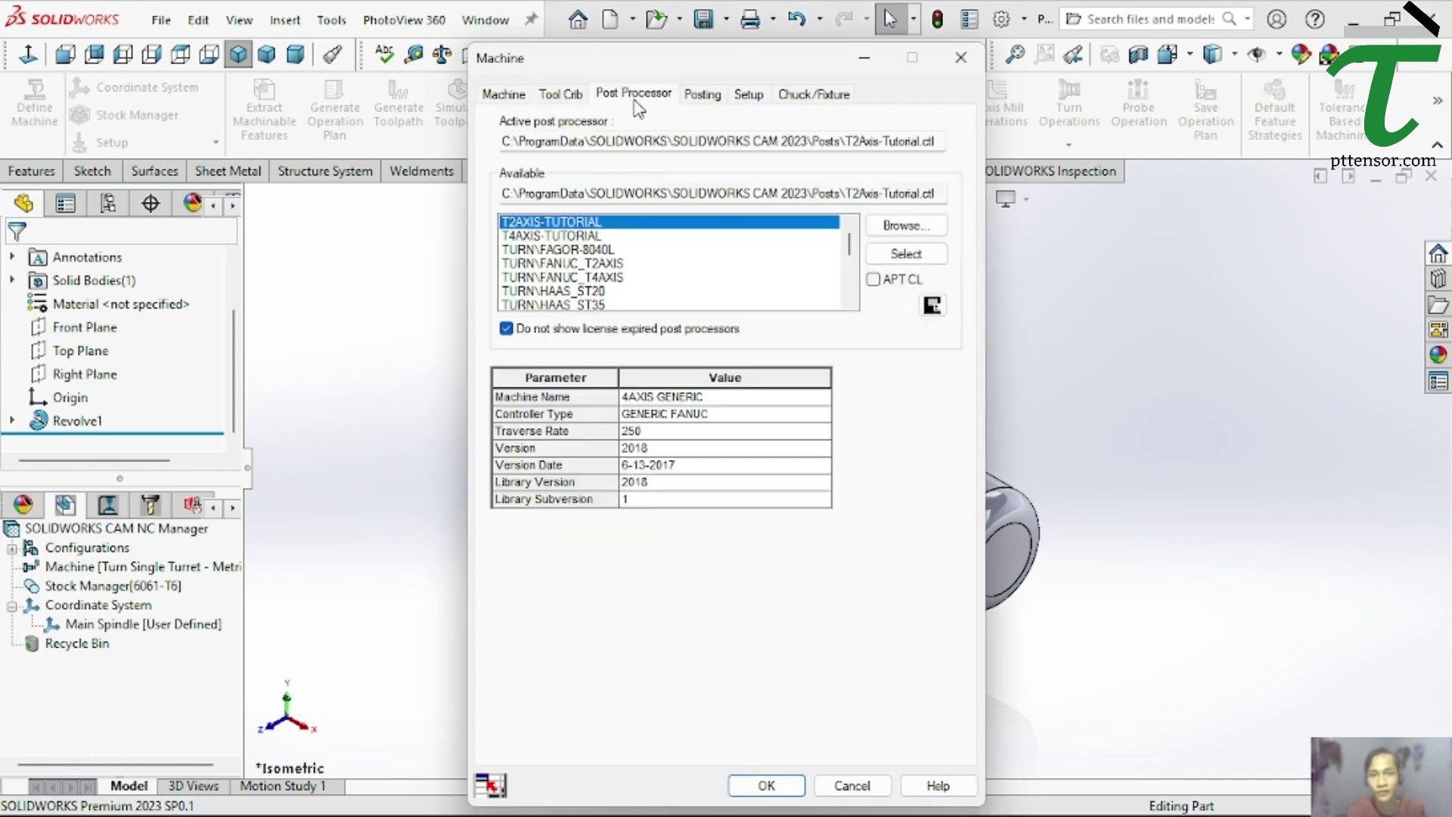
scroll(581, 268, down, 1)
scroll(598, 269, down, 1)
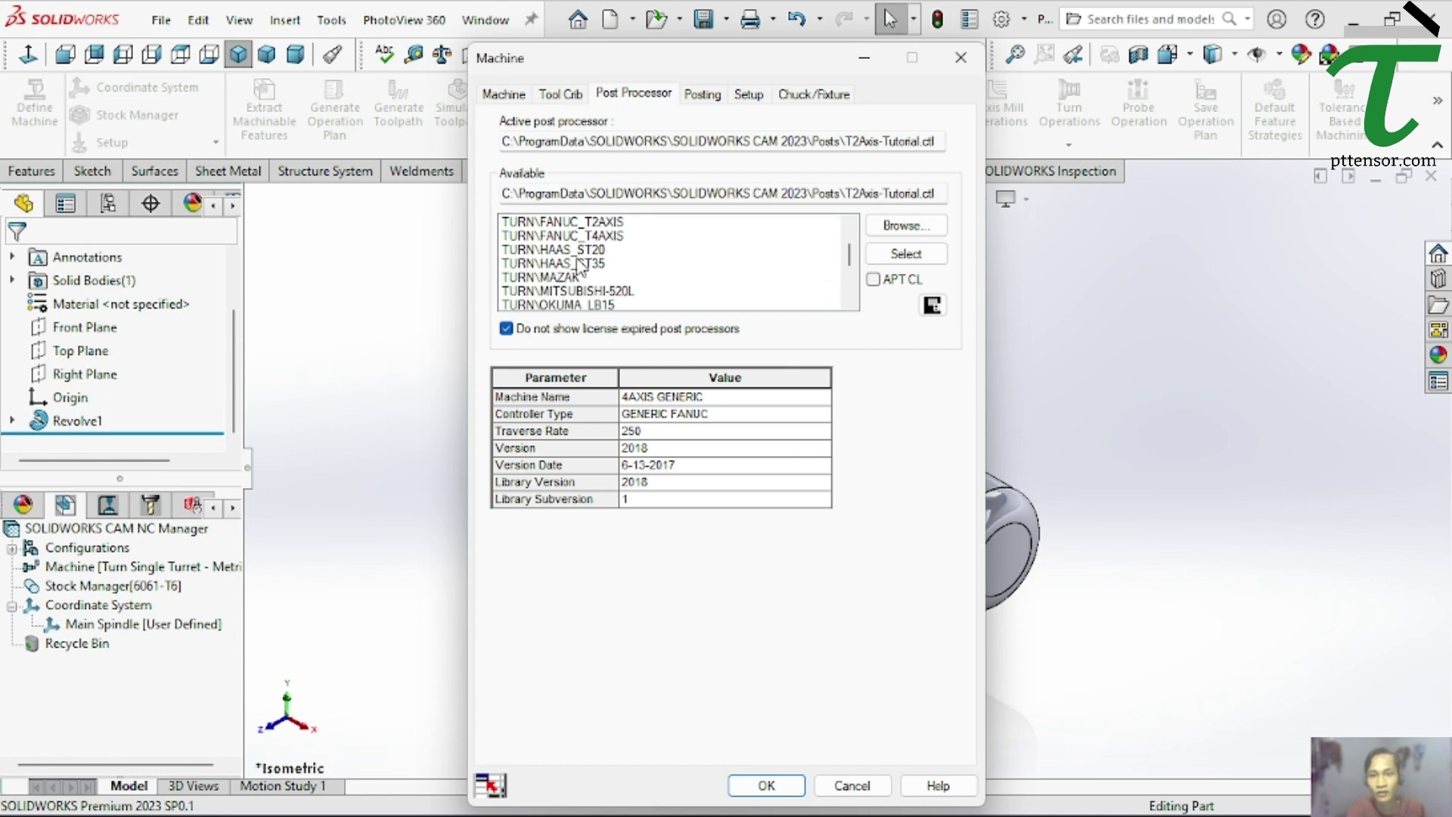
scroll(635, 270, down, 1)
scroll(565, 283, down, 2)
scroll(566, 283, down, 2)
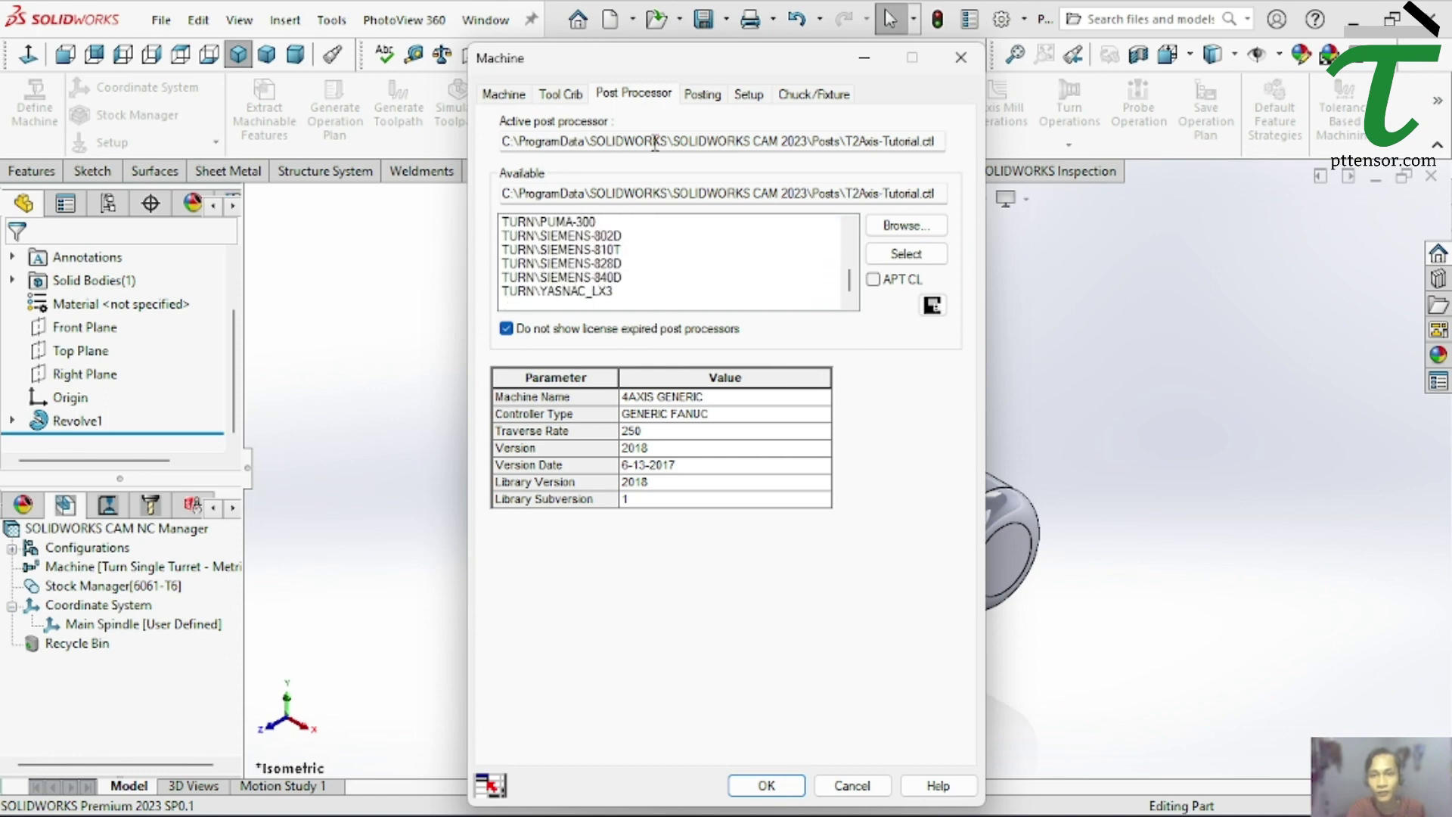
click(703, 95)
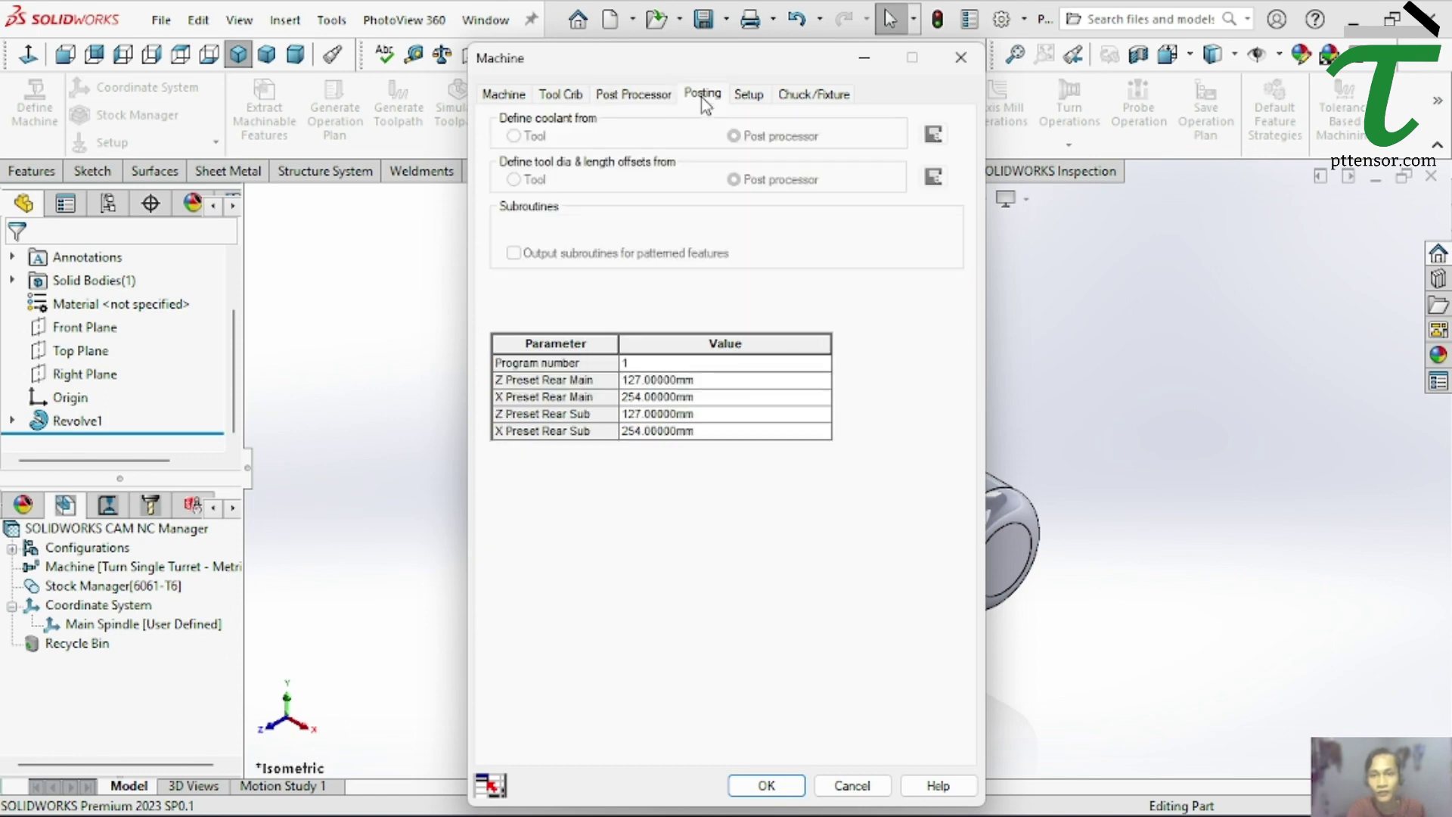
click(749, 95)
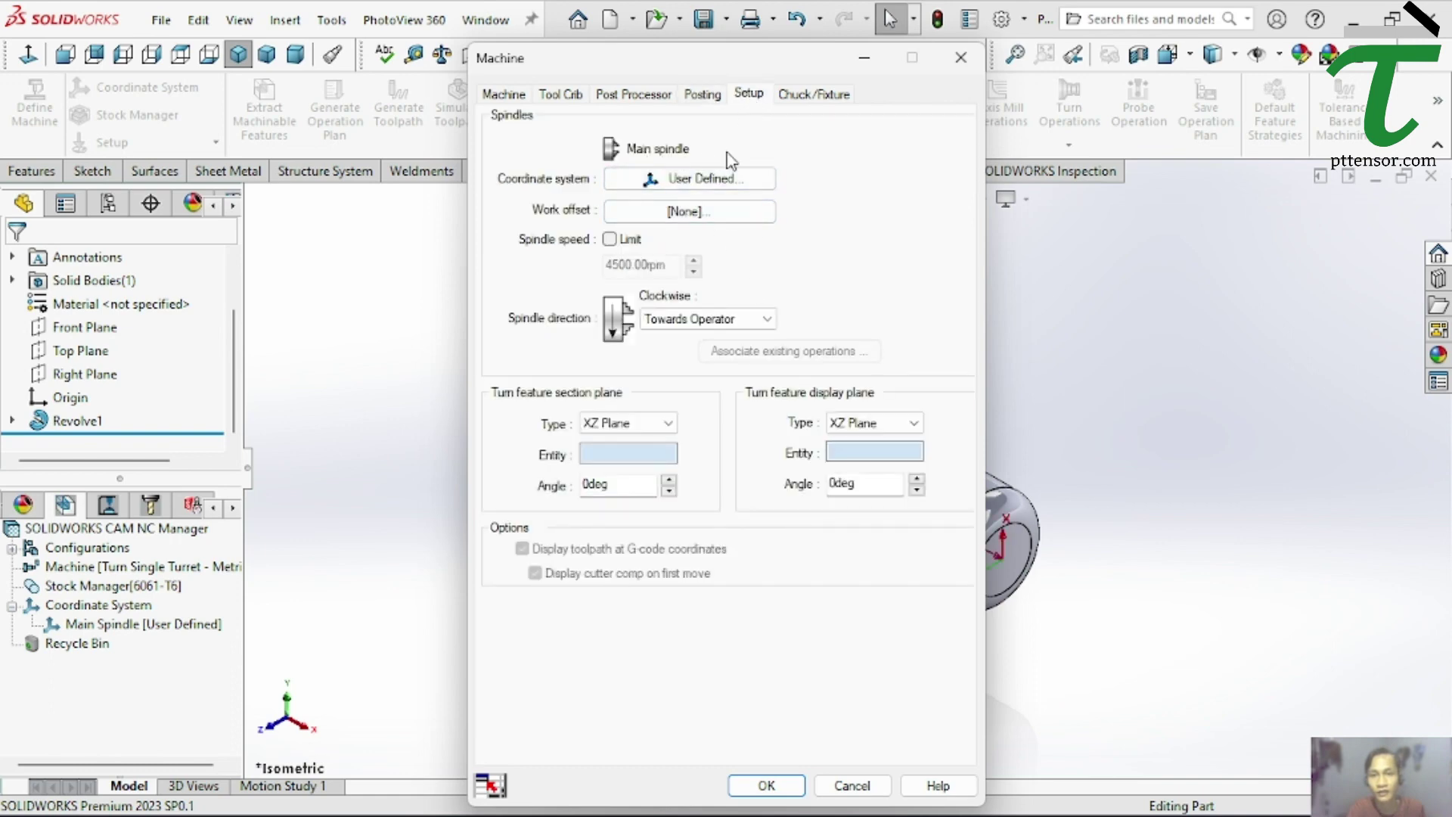
Keep the standard 200mm_2Step_Chuck fixture and accept the machine settings
click(820, 102)
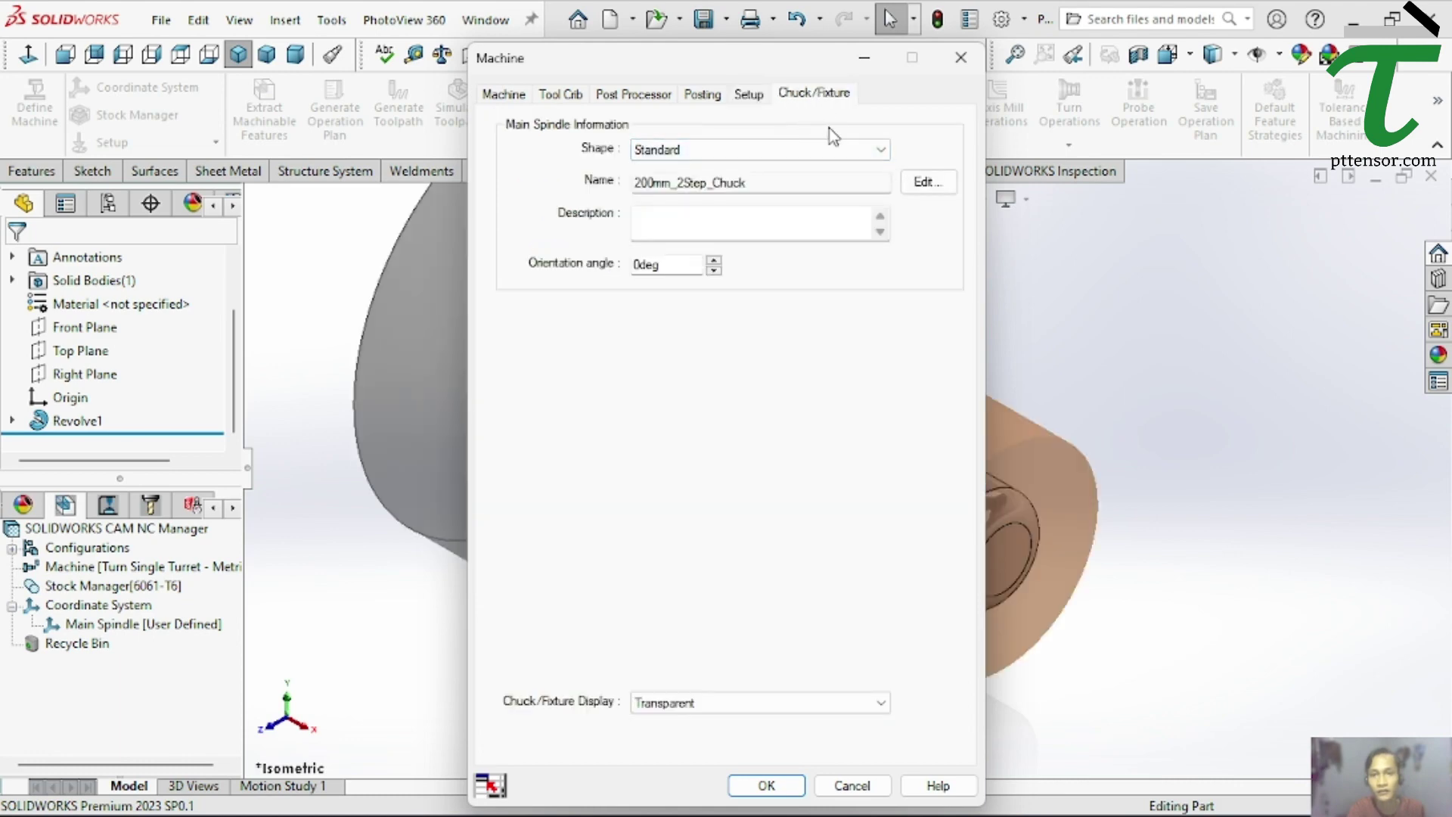
click(836, 150)
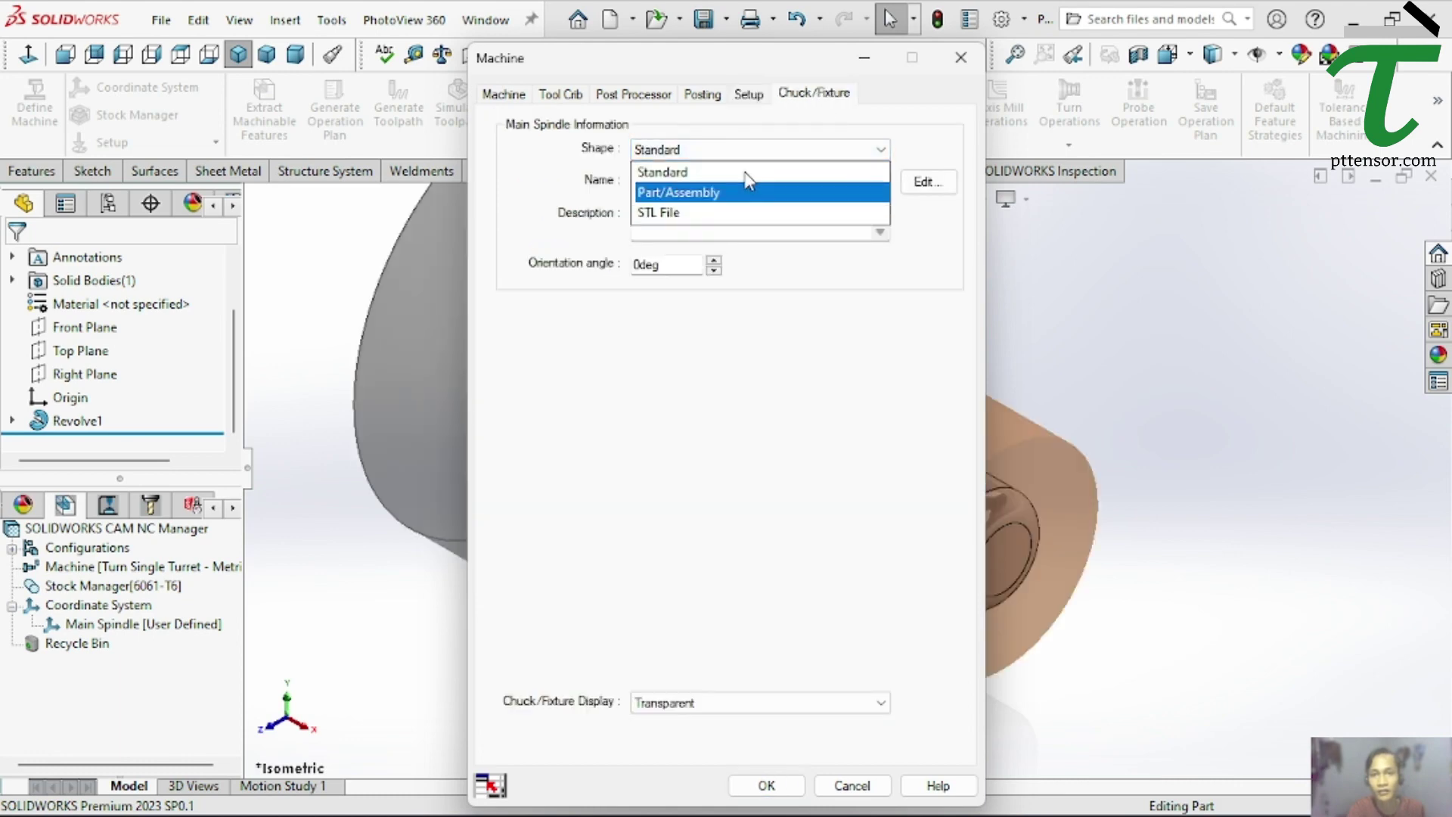
click(783, 170)
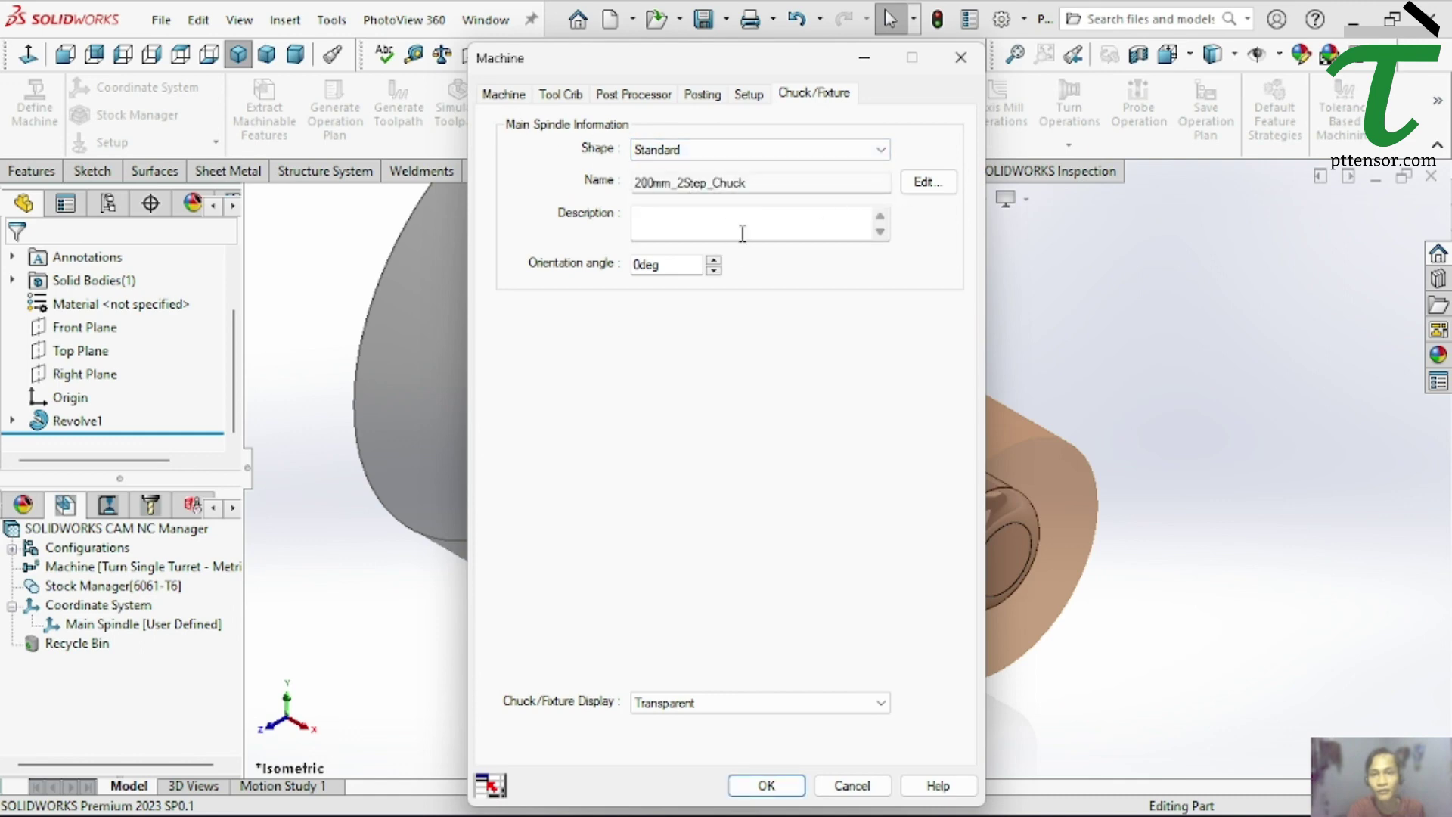
click(516, 98)
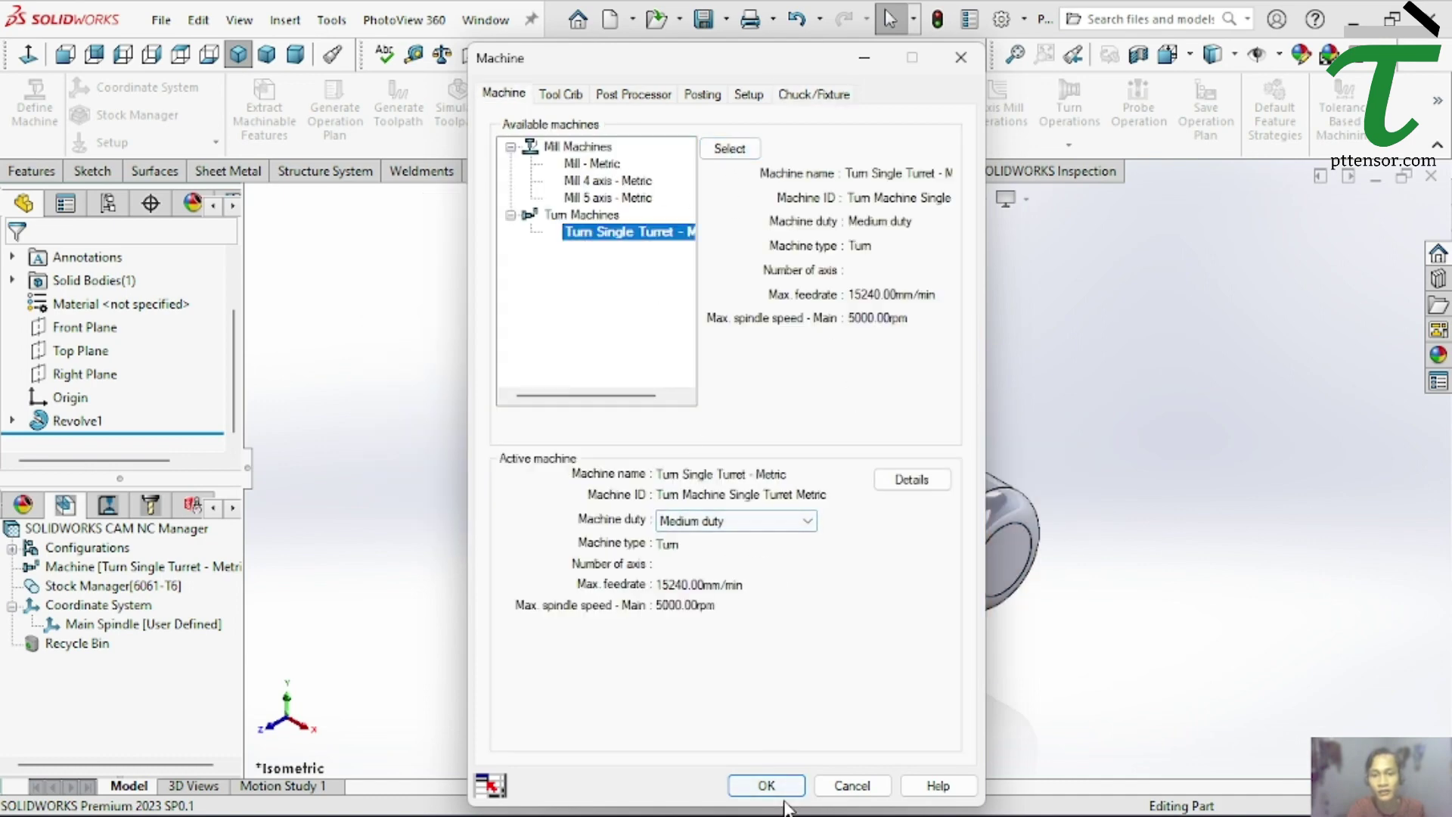
click(766, 786)
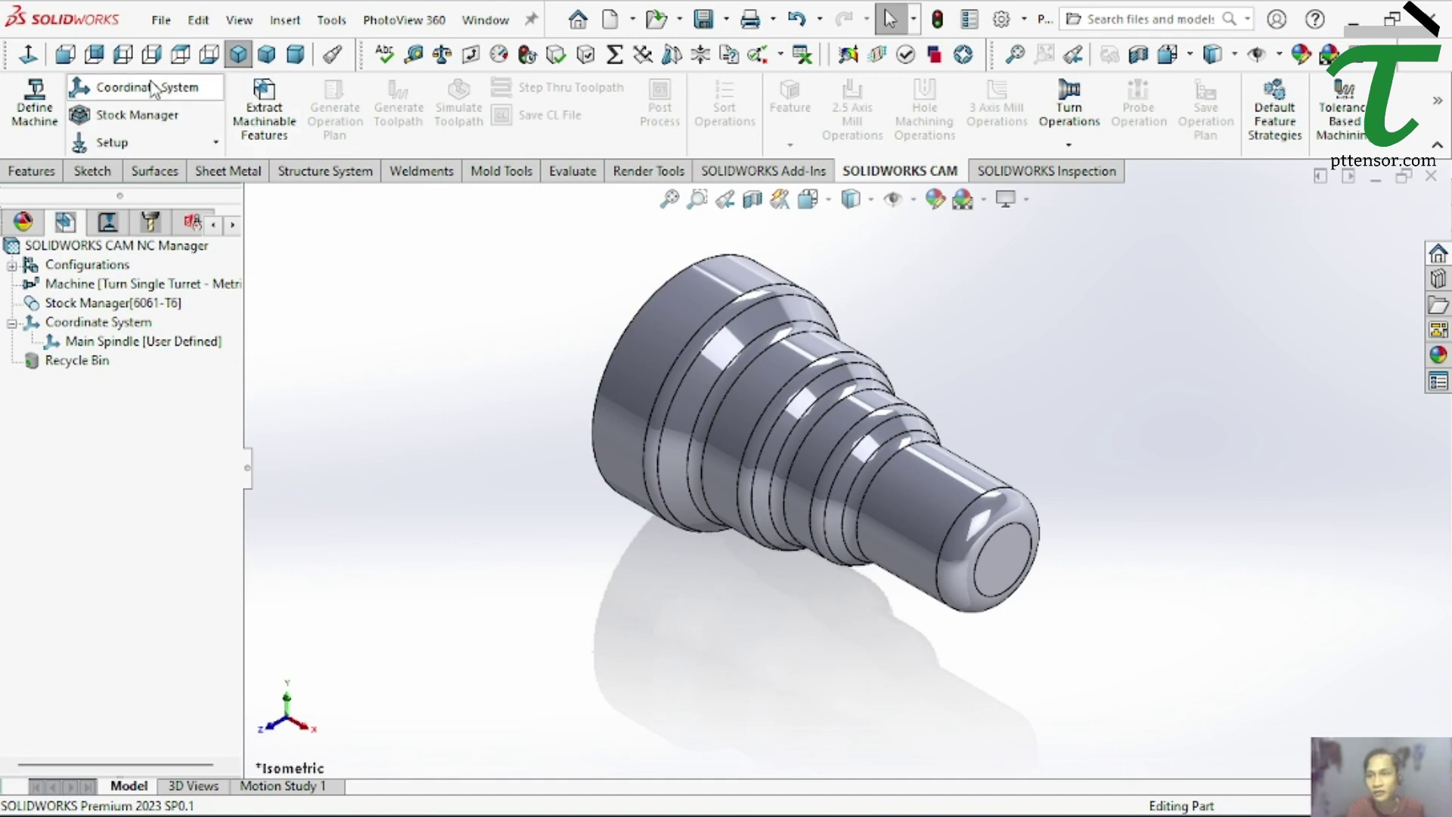
In the 6061-T6 bar stock definition, set the first two offsets to 10 mm
click(150, 117)
middle_drag(709, 280, 702, 302)
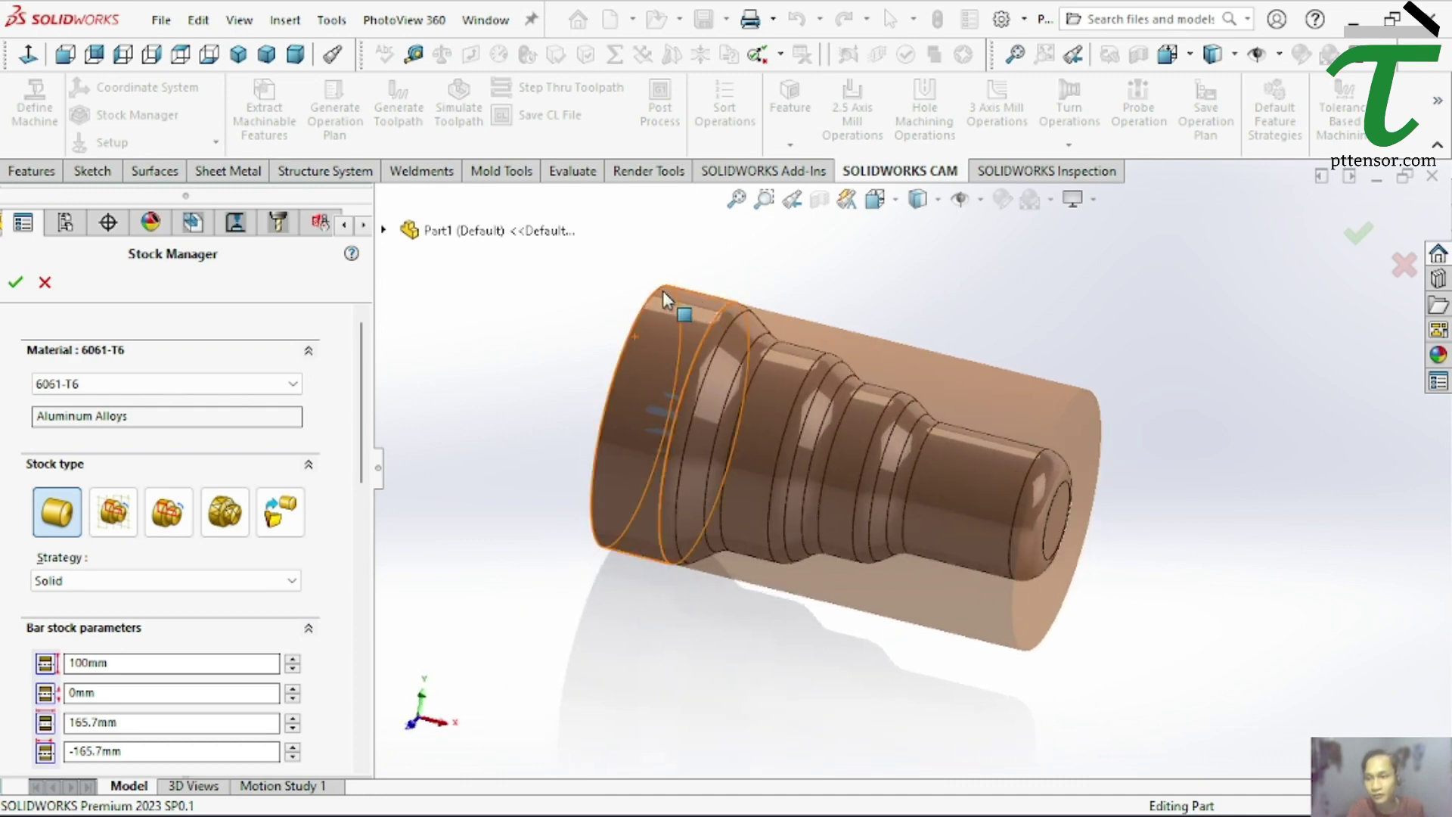
scroll(357, 386, down, 3)
scroll(358, 391, down, 3)
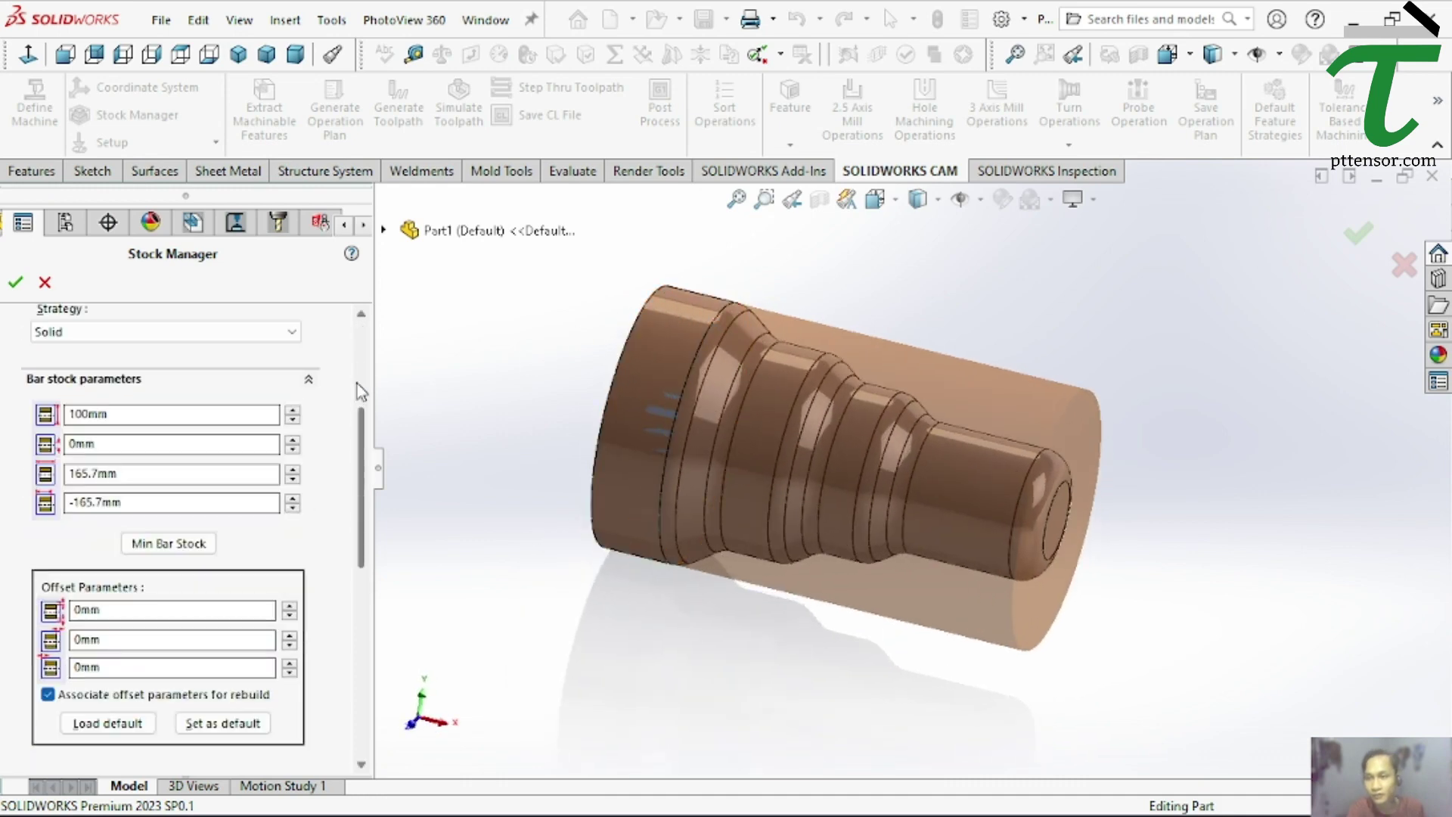
scroll(359, 392, down, 3)
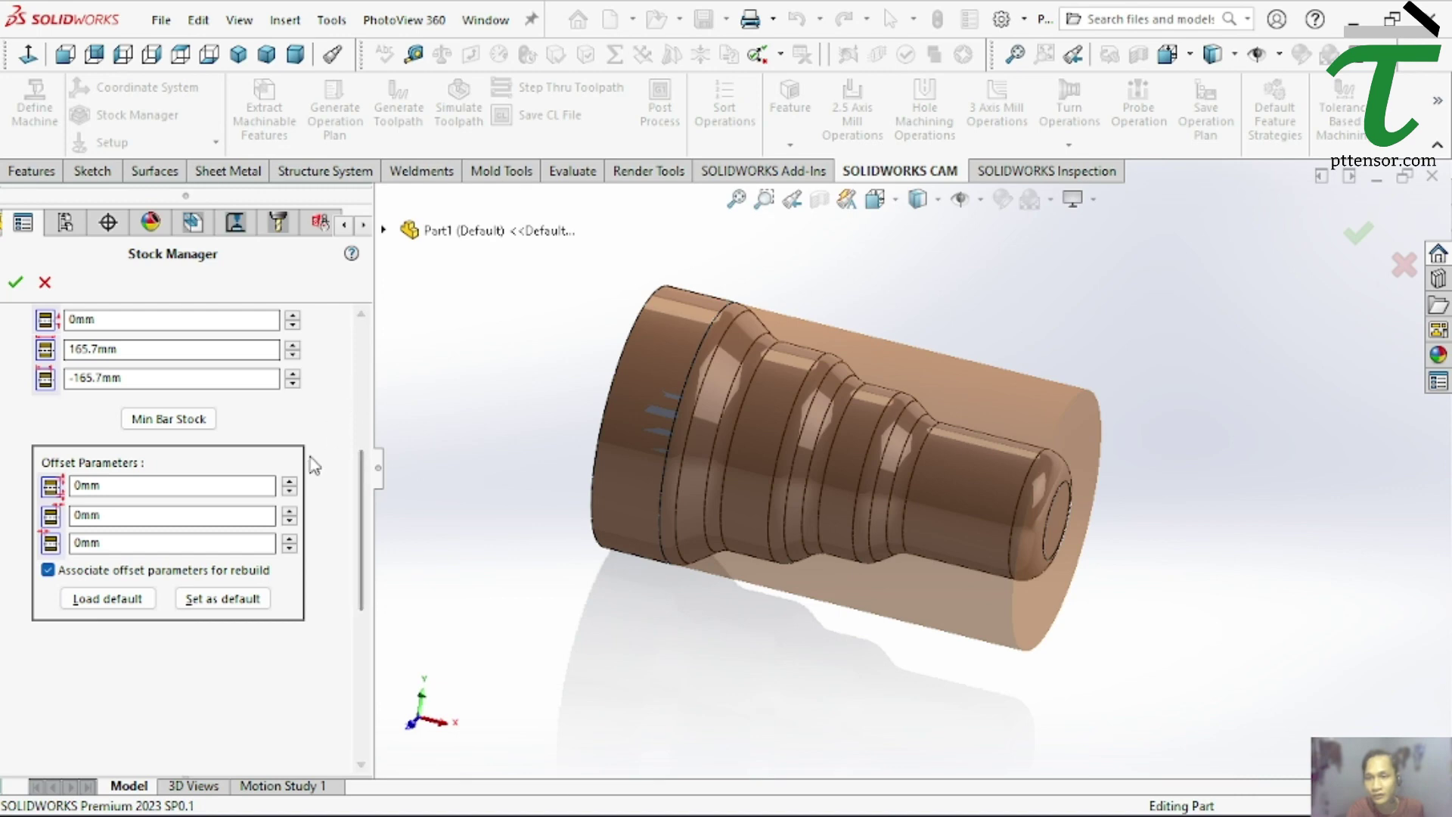
click(292, 485)
mouse_move(693, 470)
middle_down()
mouse_move(729, 420)
mouse_move(719, 409)
middle_up()
click(287, 512)
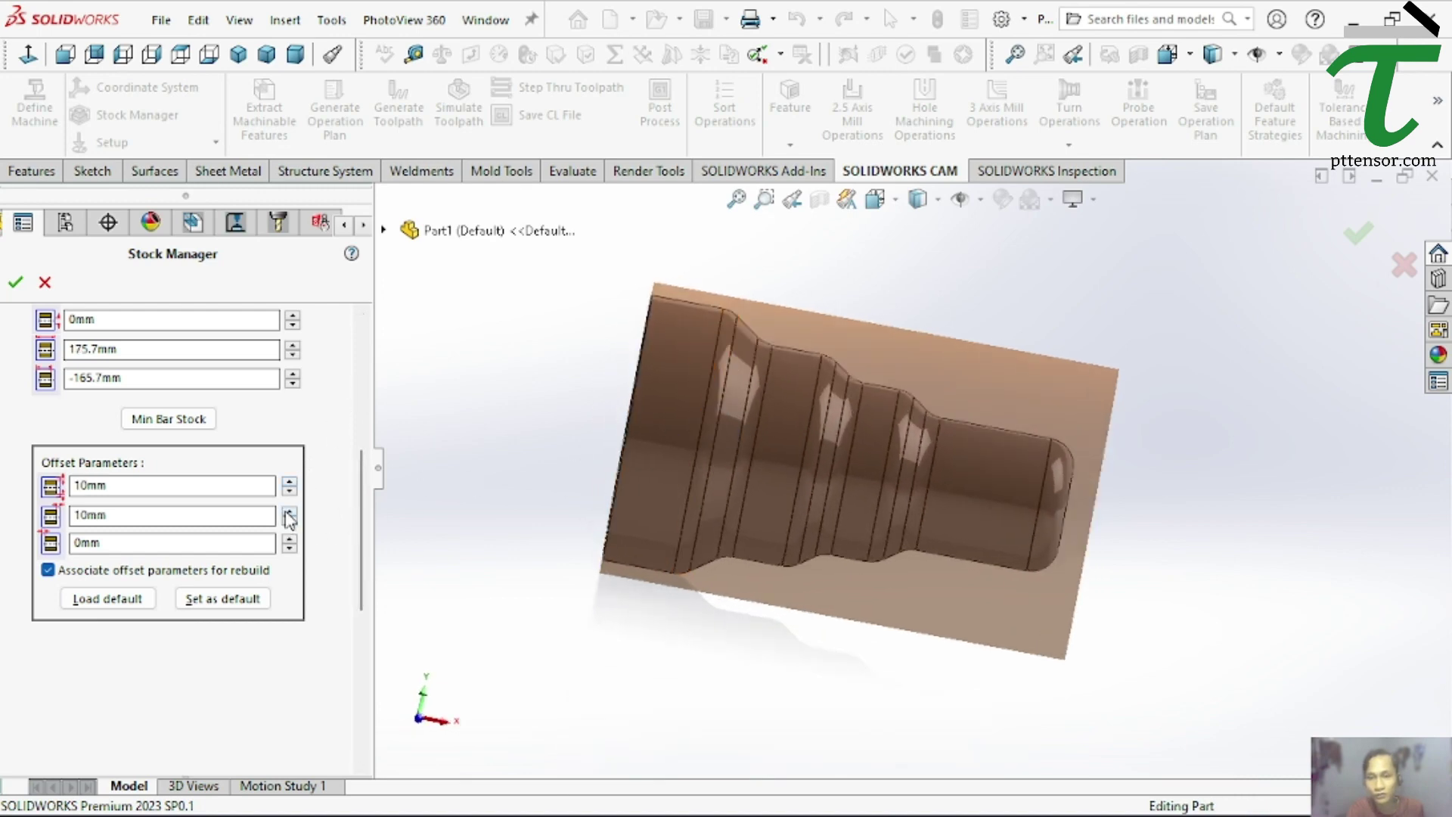
Raise the third stock offset to 40 mm and accept the stock settings
click(288, 539)
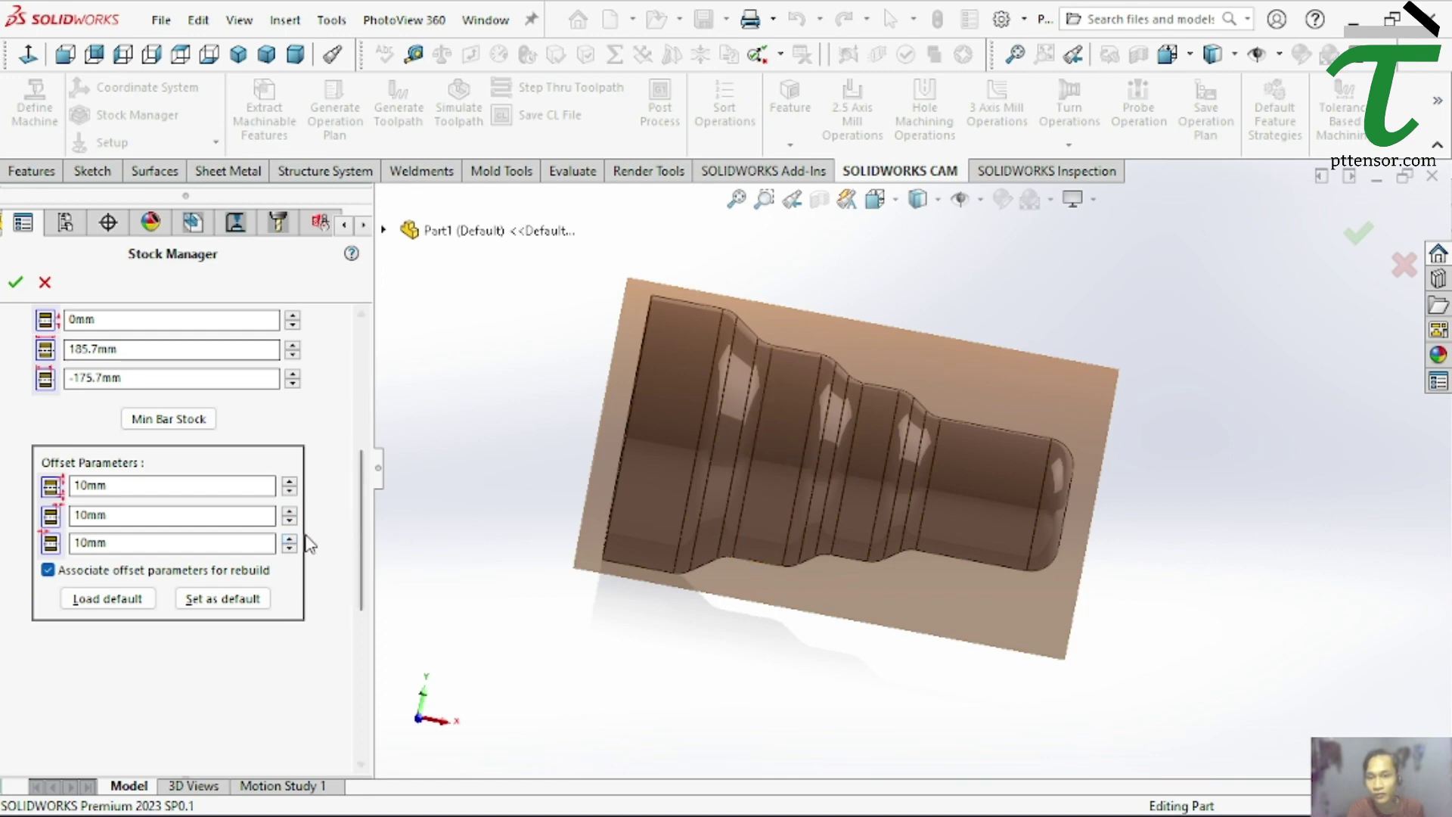
click(289, 539)
click(288, 539)
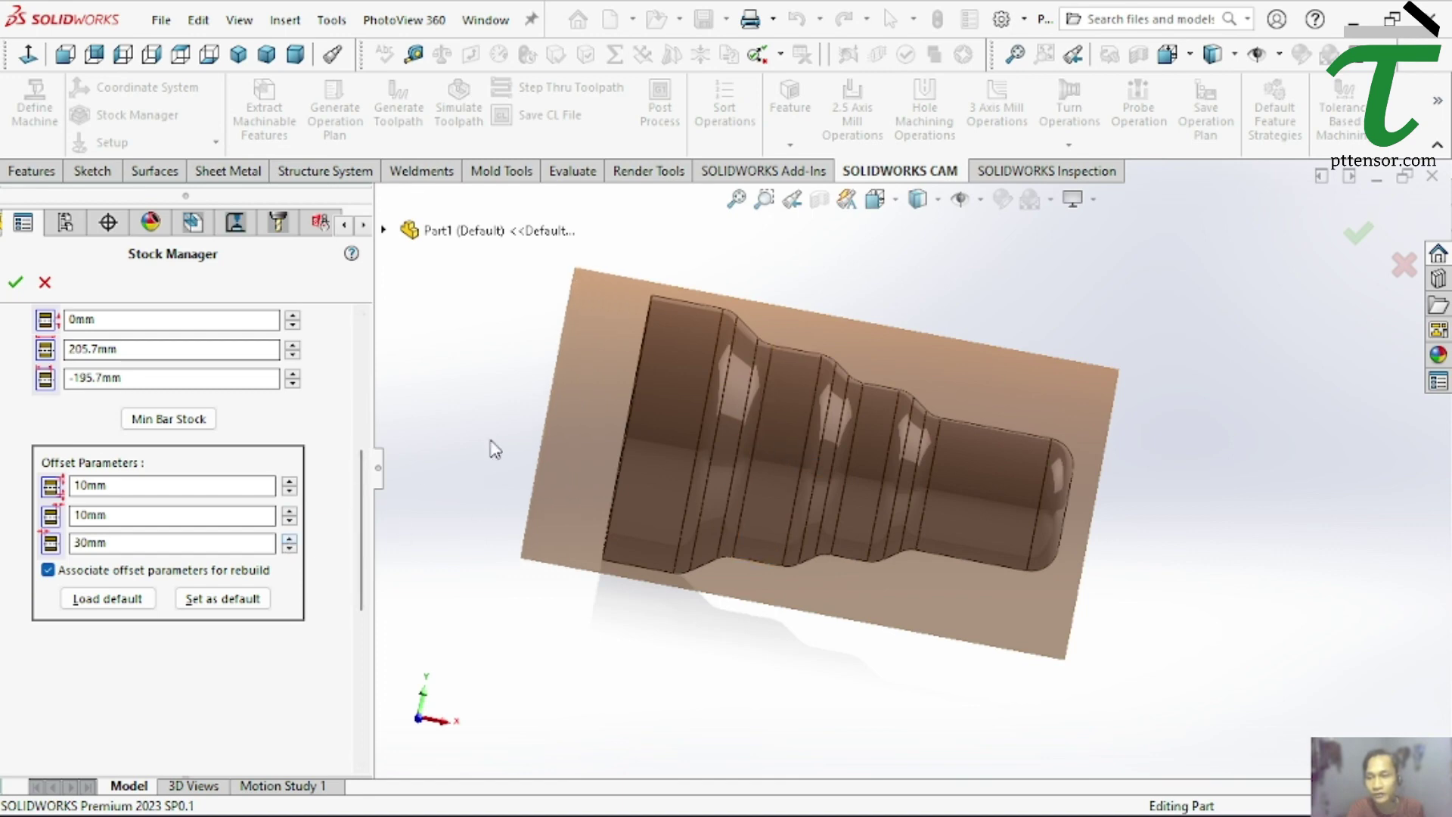
middle_drag(638, 387, 648, 396)
click(288, 540)
mouse_move(690, 462)
middle_down()
mouse_move(635, 444)
mouse_move(690, 470)
mouse_move(644, 472)
mouse_move(688, 487)
middle_up()
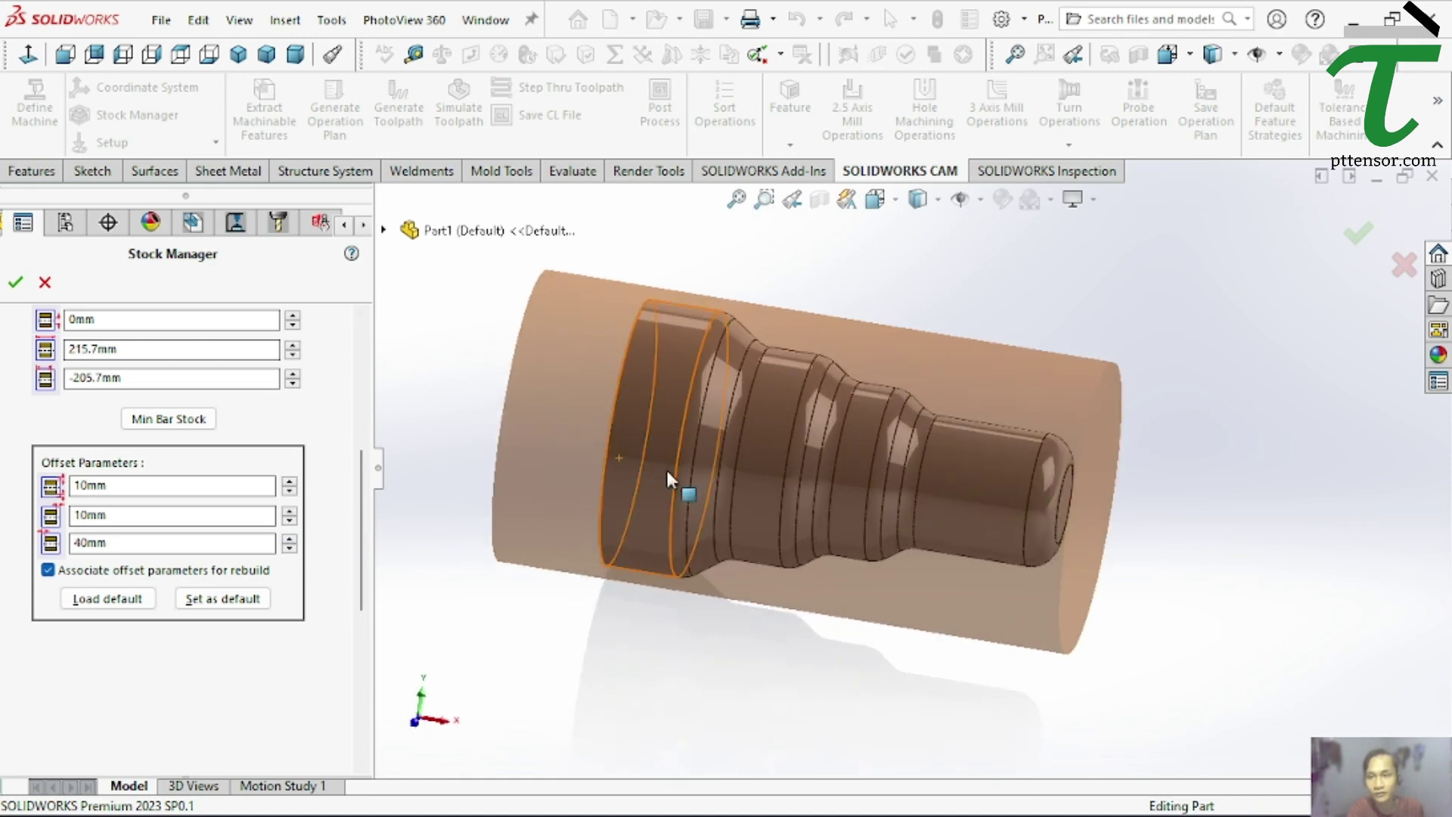
click(15, 284)
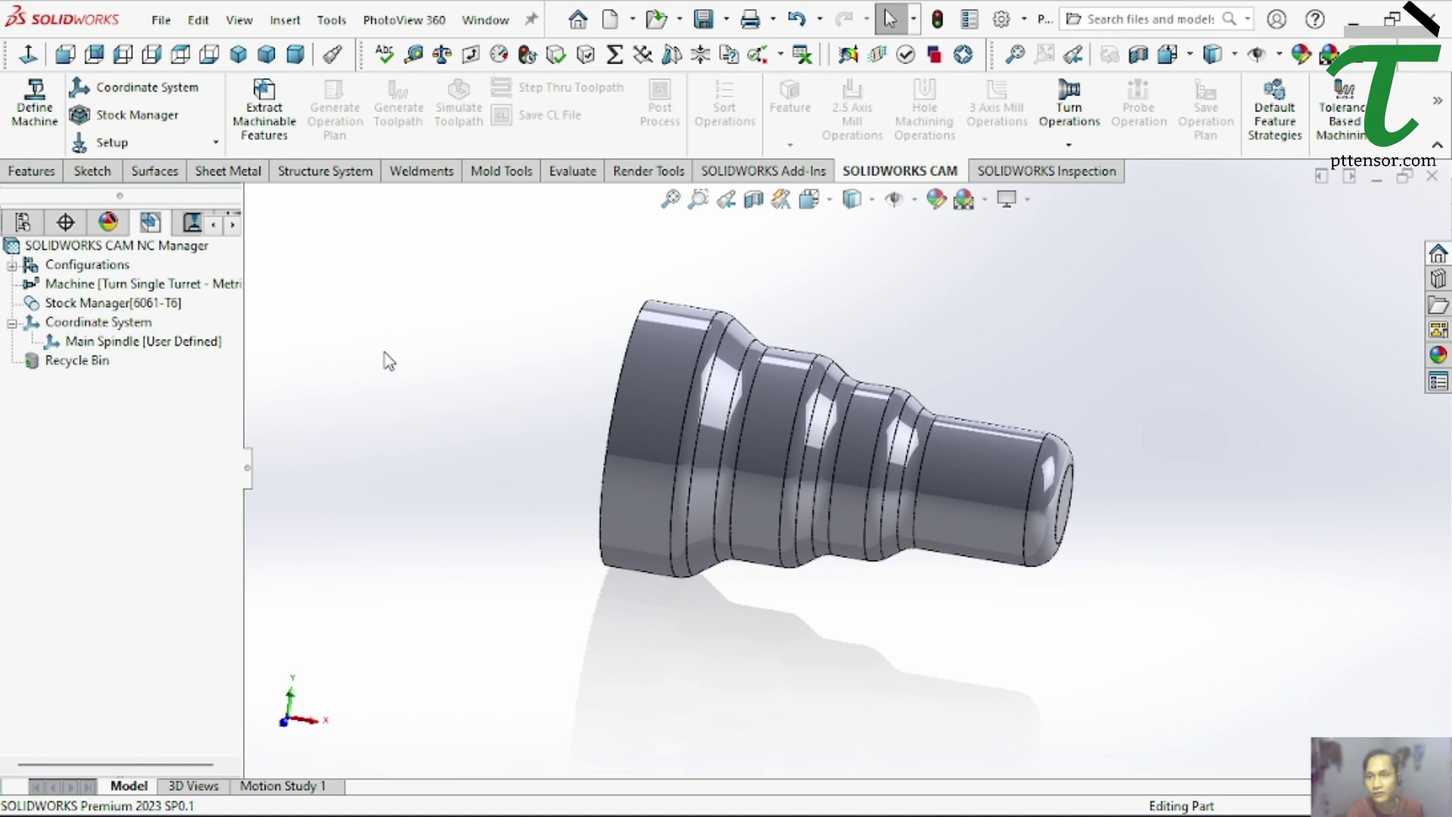
Create a new Turn Setup for the shaft
click(182, 142)
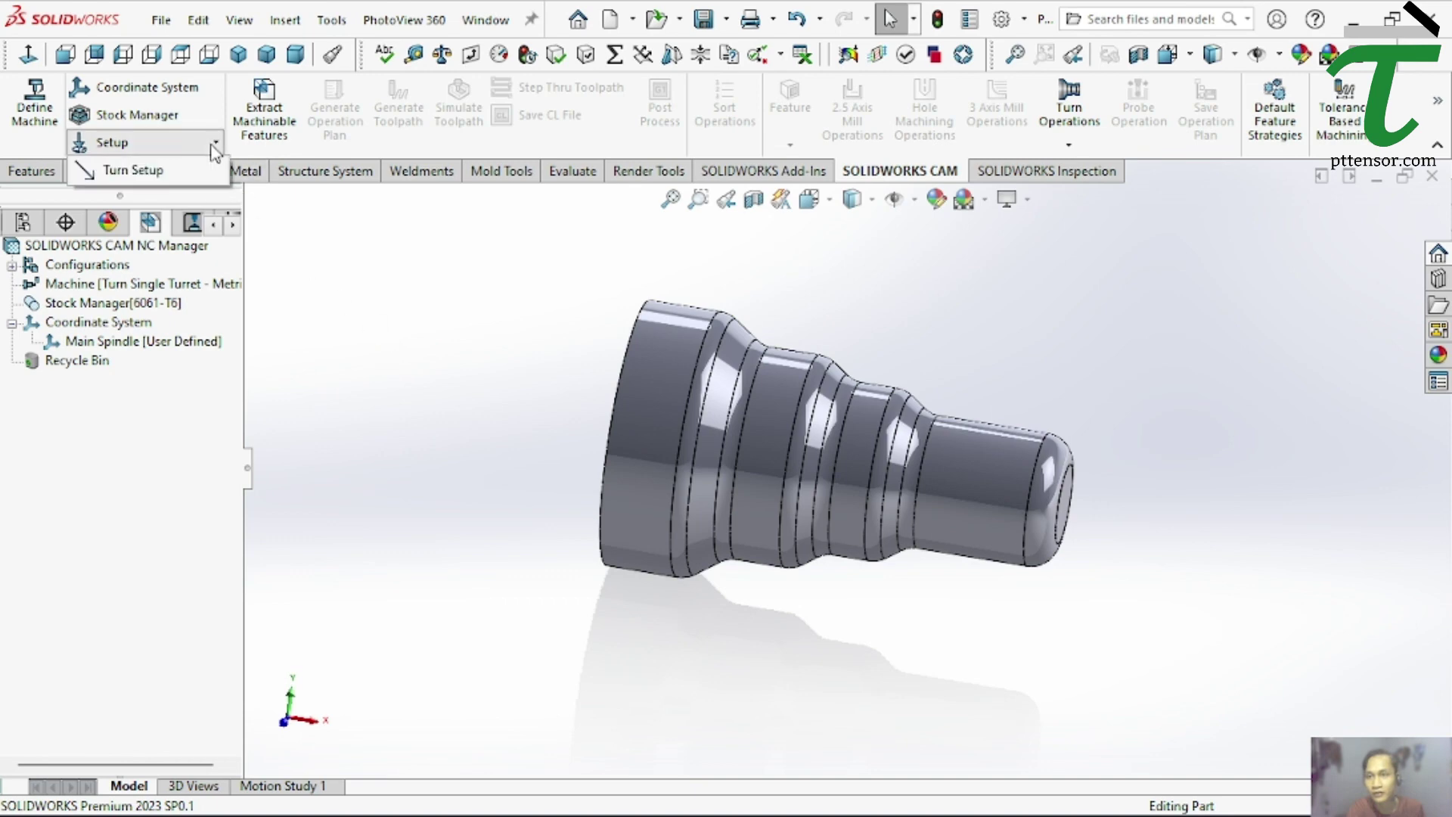
click(193, 177)
middle_drag(749, 356, 651, 371)
click(15, 283)
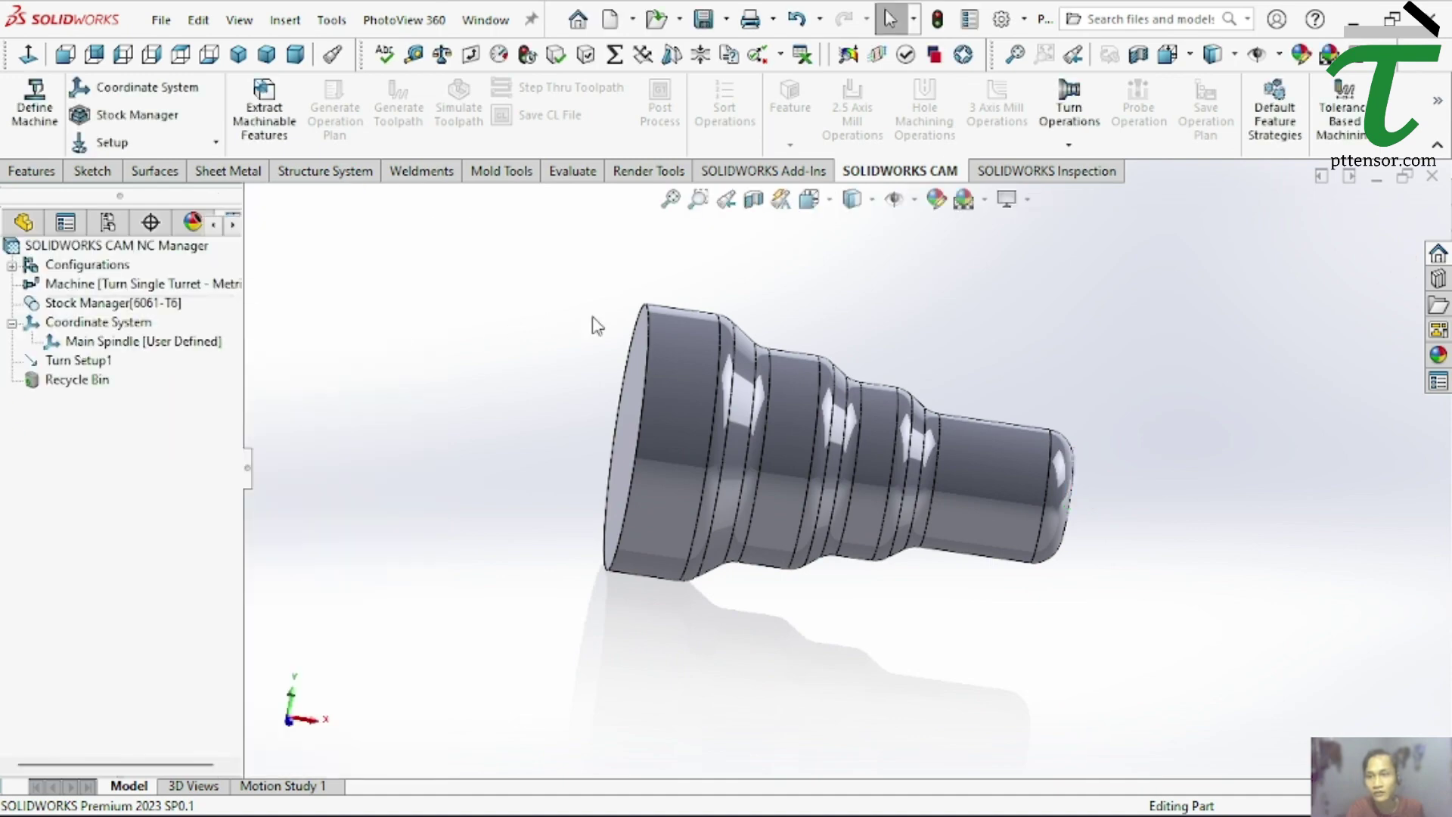
middle_drag(593, 321, 600, 333)
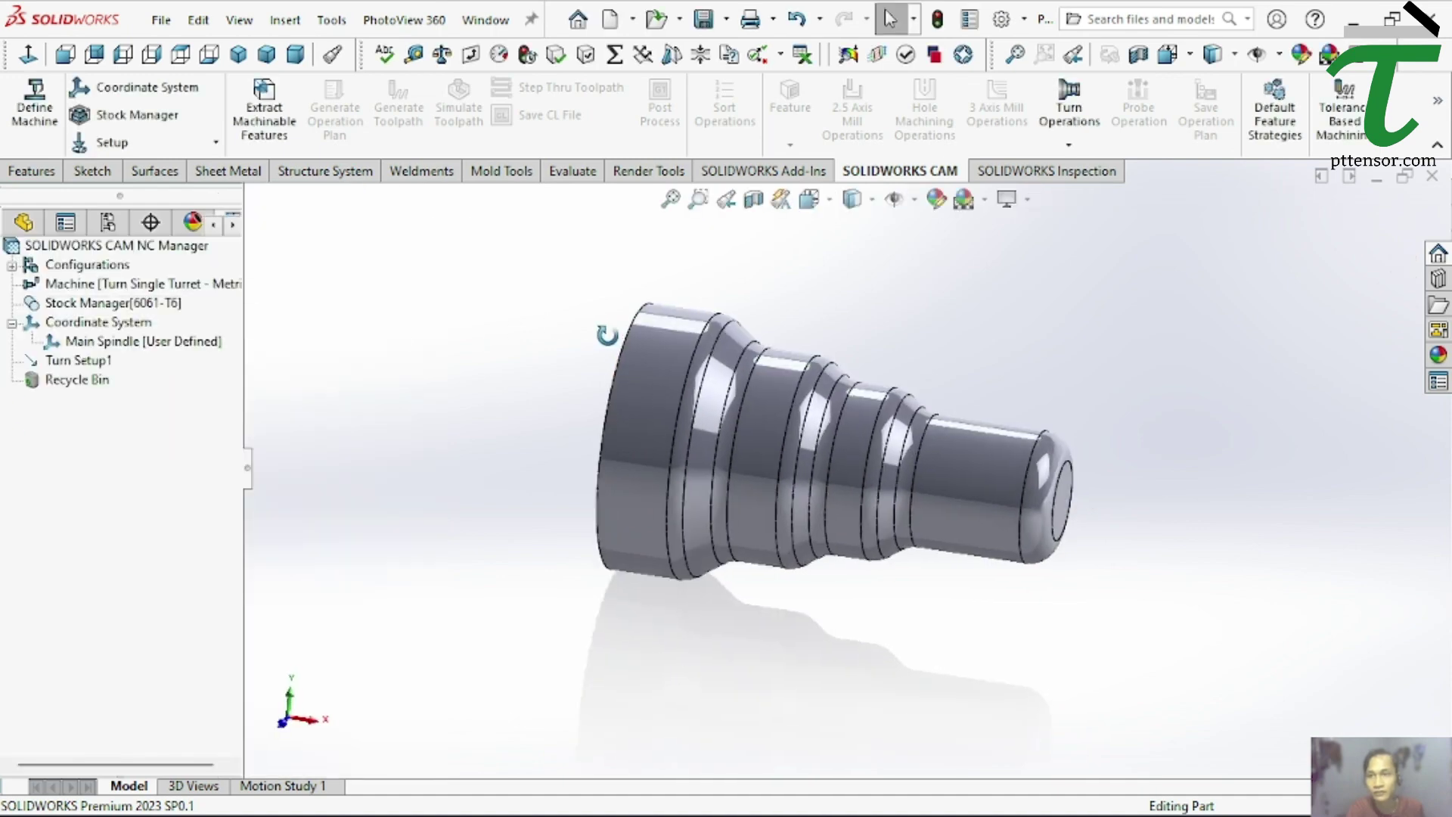
Extract machinable features, then generate the operation plan and toolpaths for all turning operations
click(295, 143)
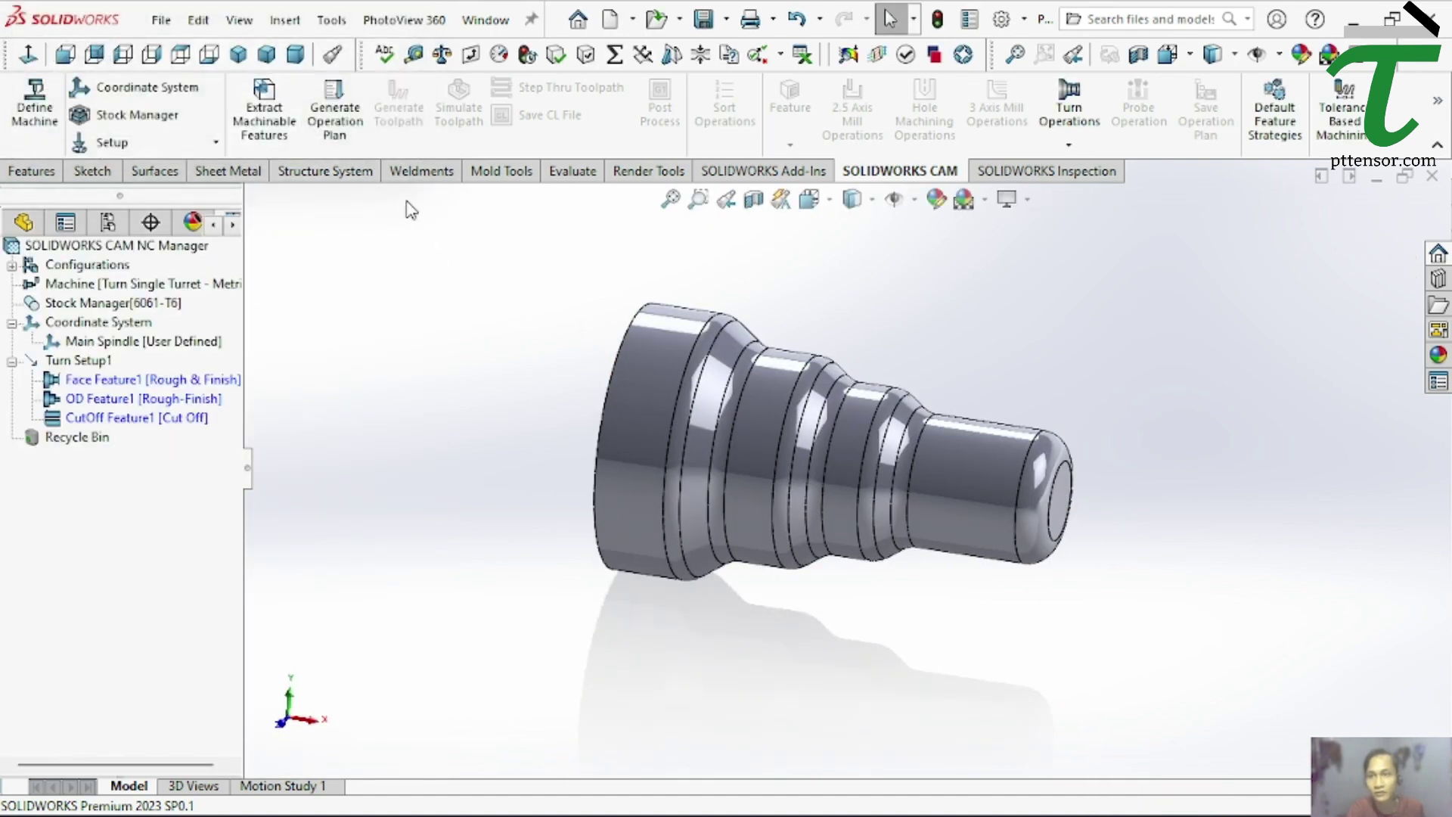
click(341, 133)
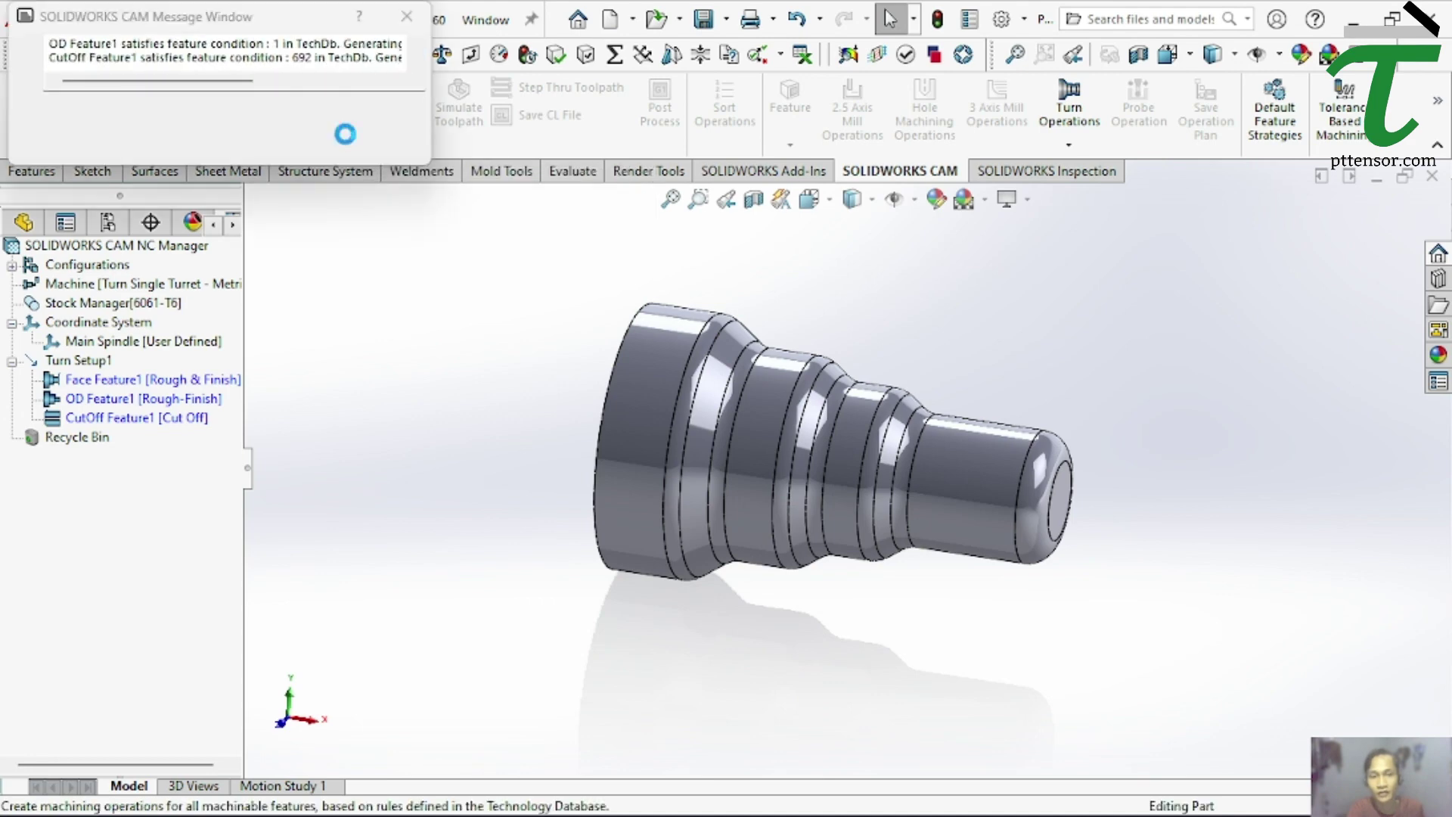
click(398, 121)
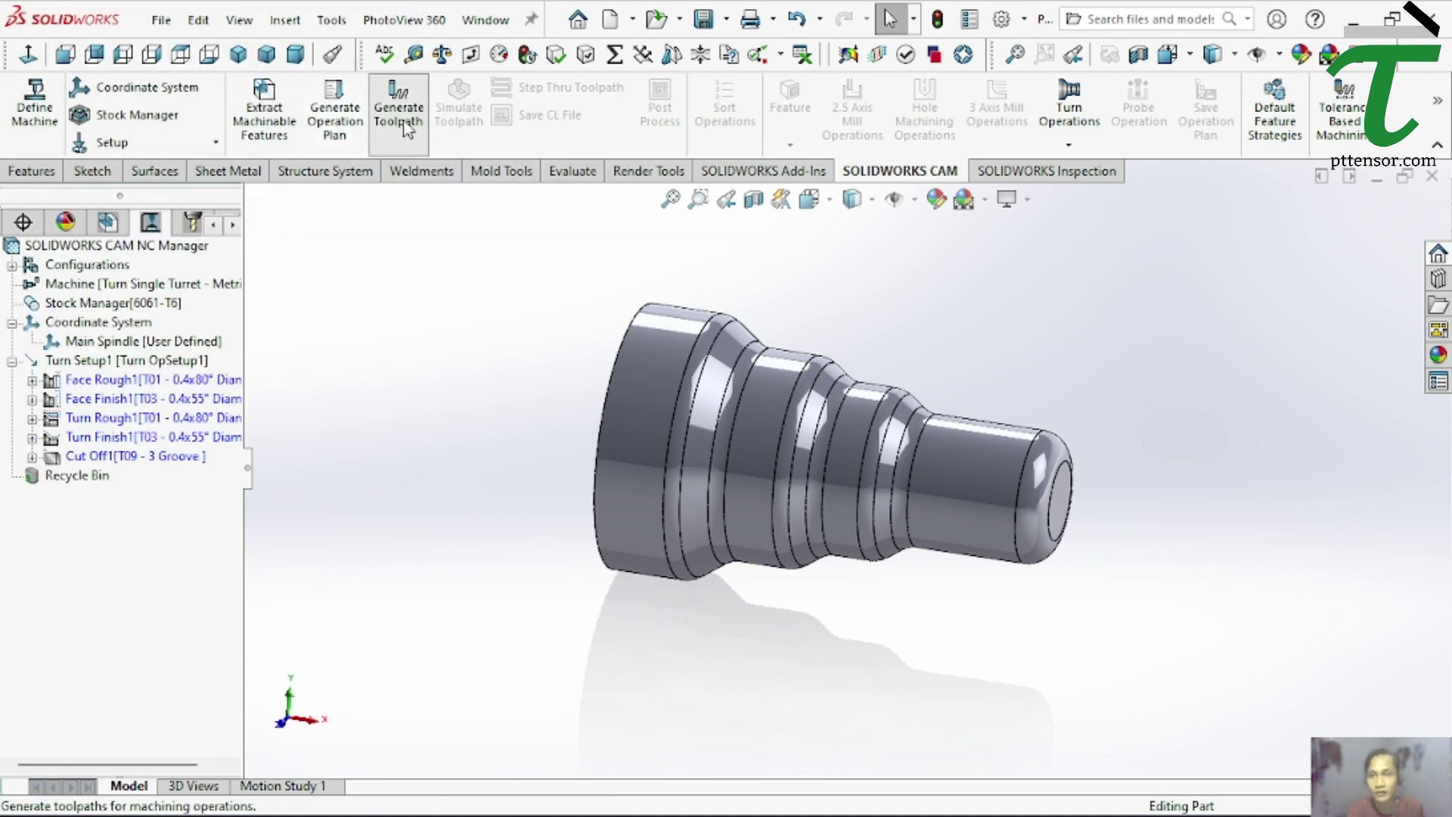
key(f)
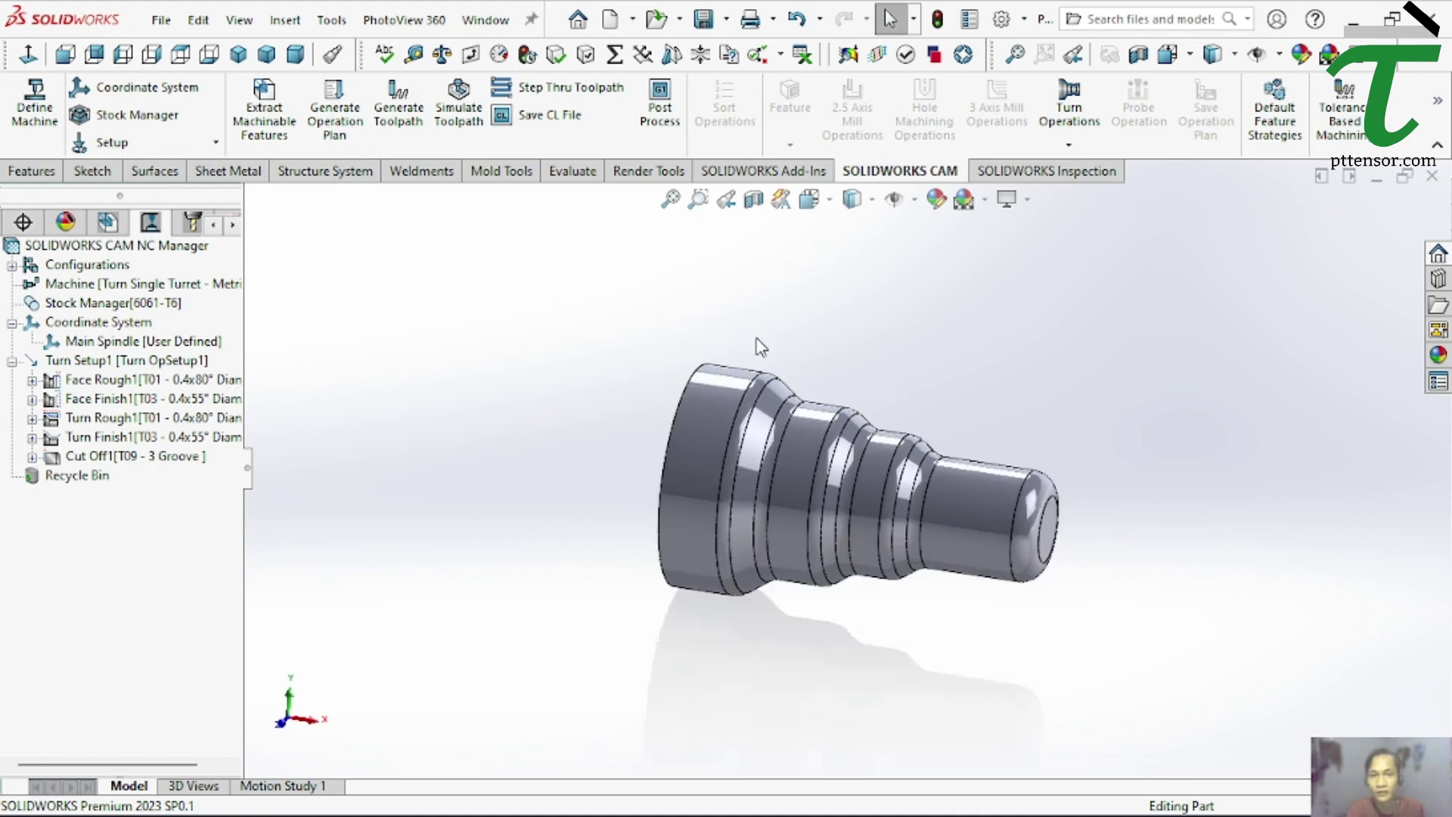
click(458, 106)
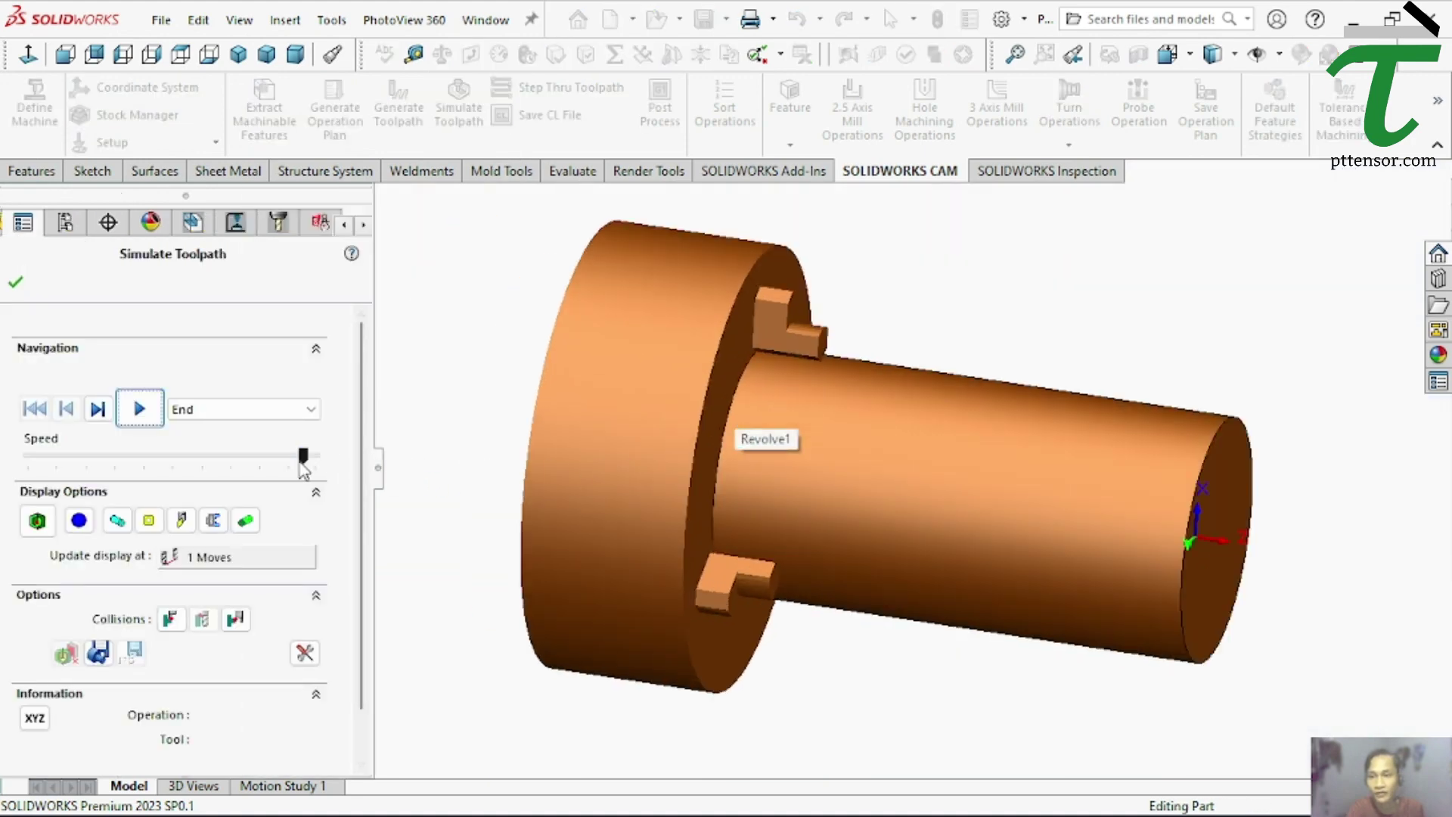
drag(303, 455, 282, 476)
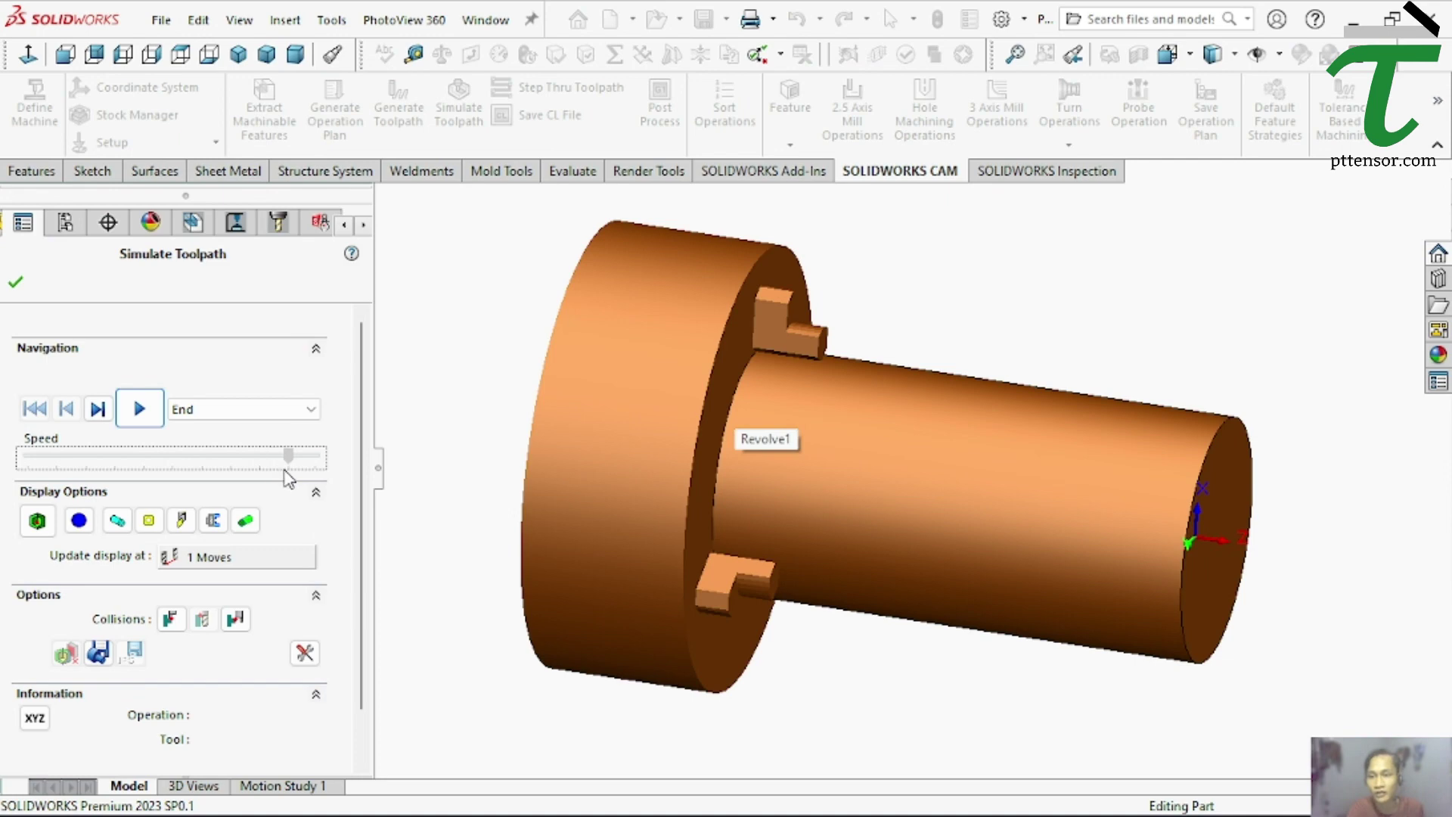
click(140, 410)
click(140, 412)
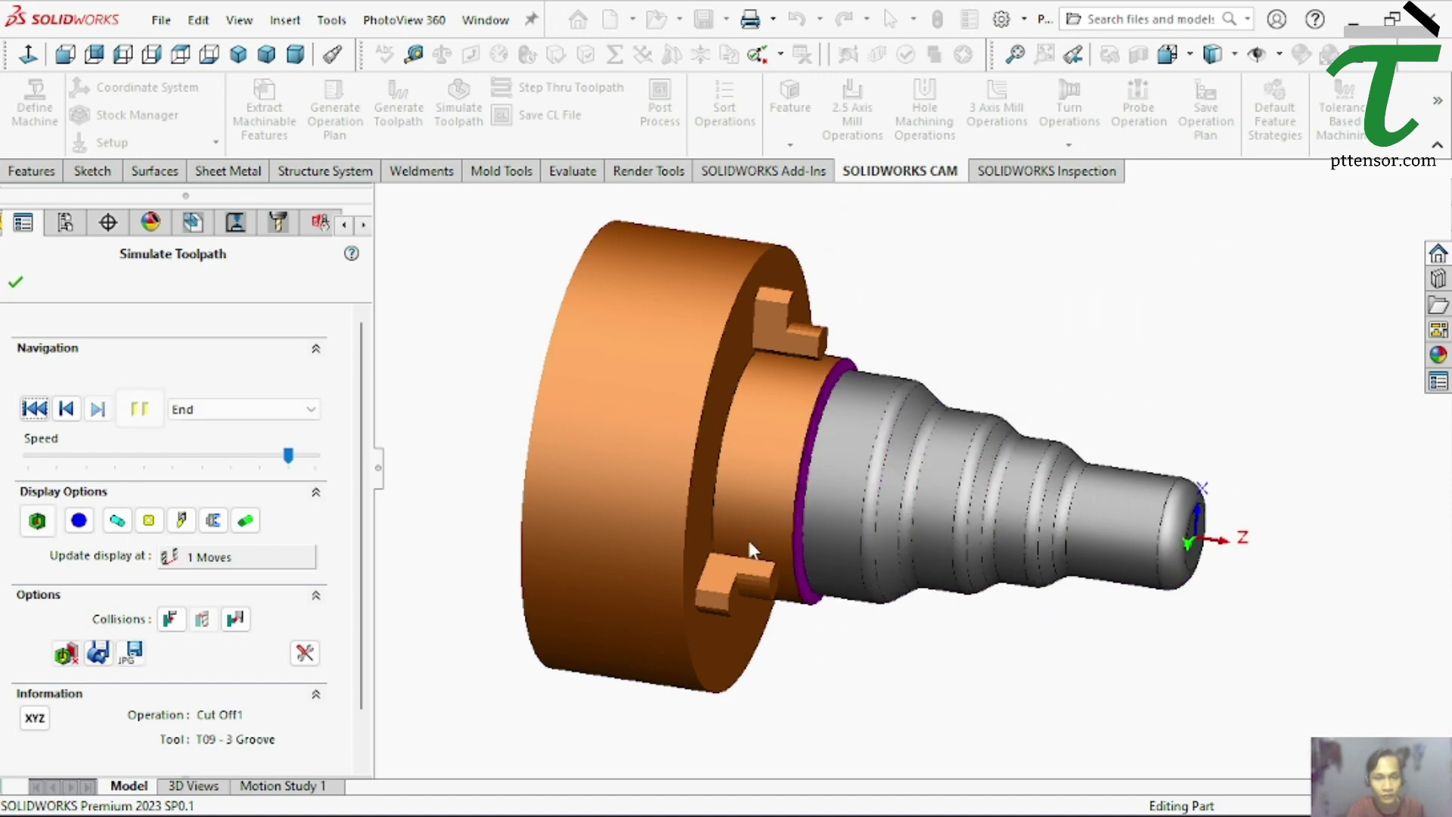
click(286, 453)
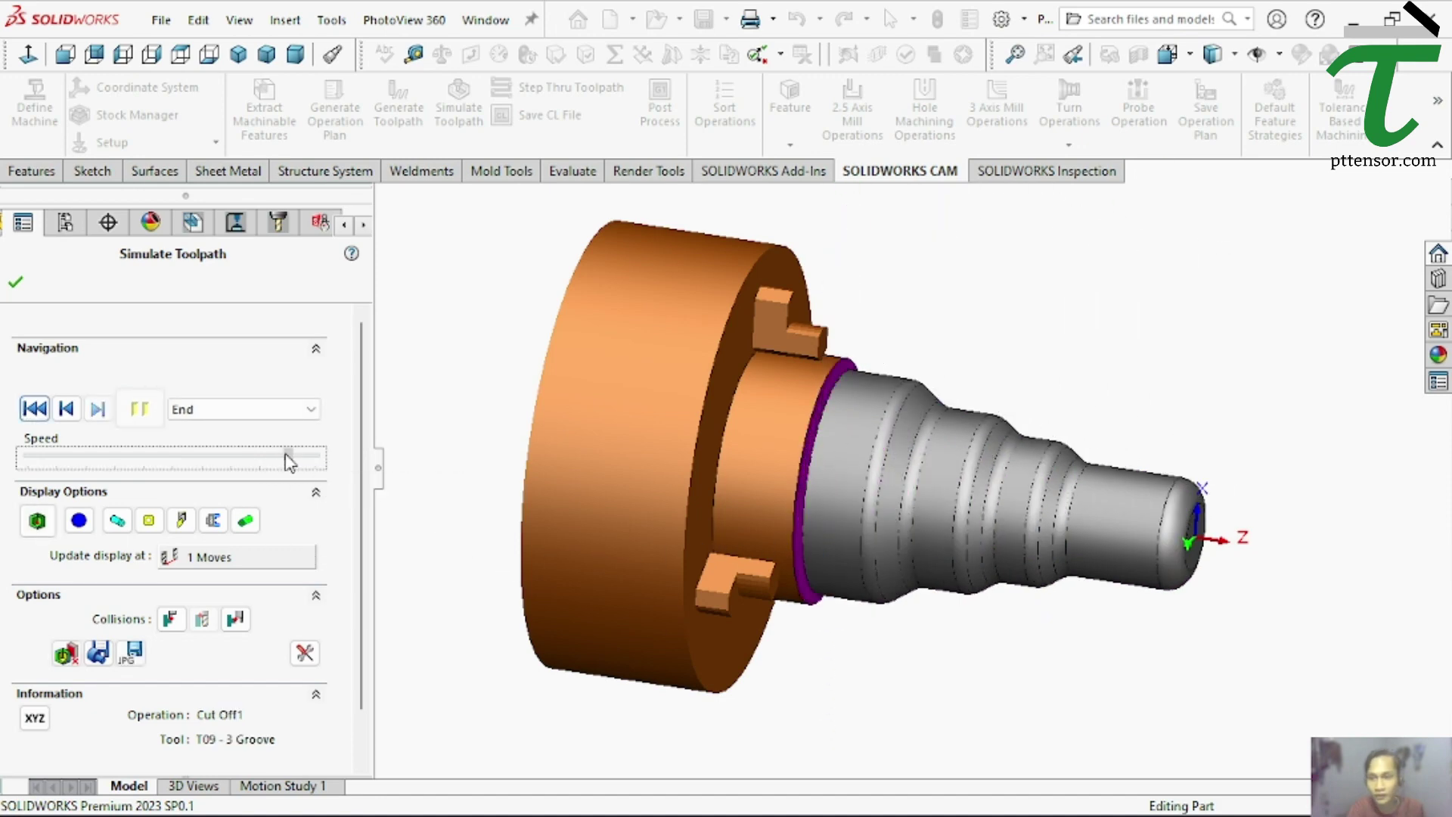
click(475, 509)
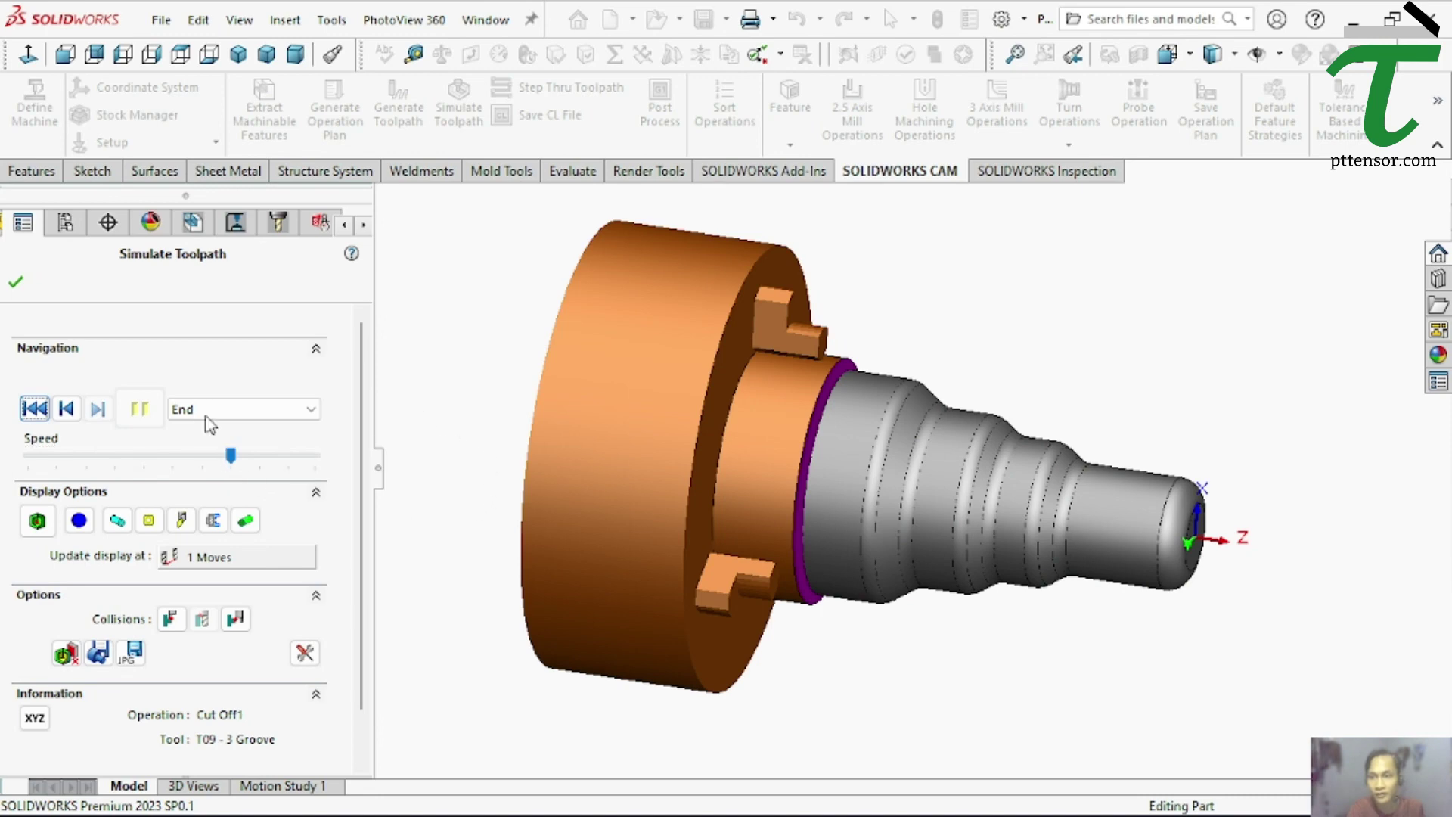
click(45, 409)
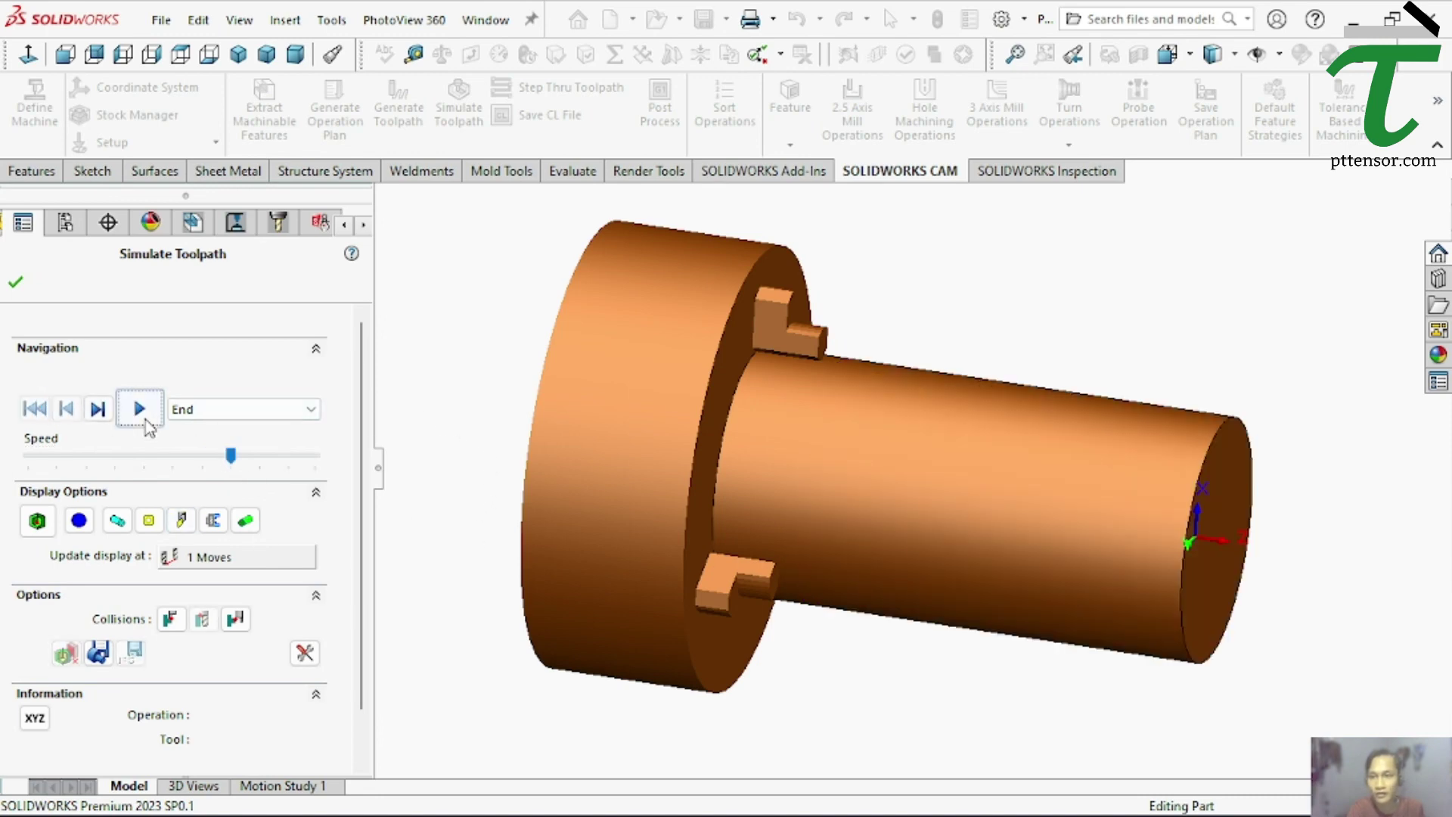
click(139, 408)
scroll(851, 613, down, 2)
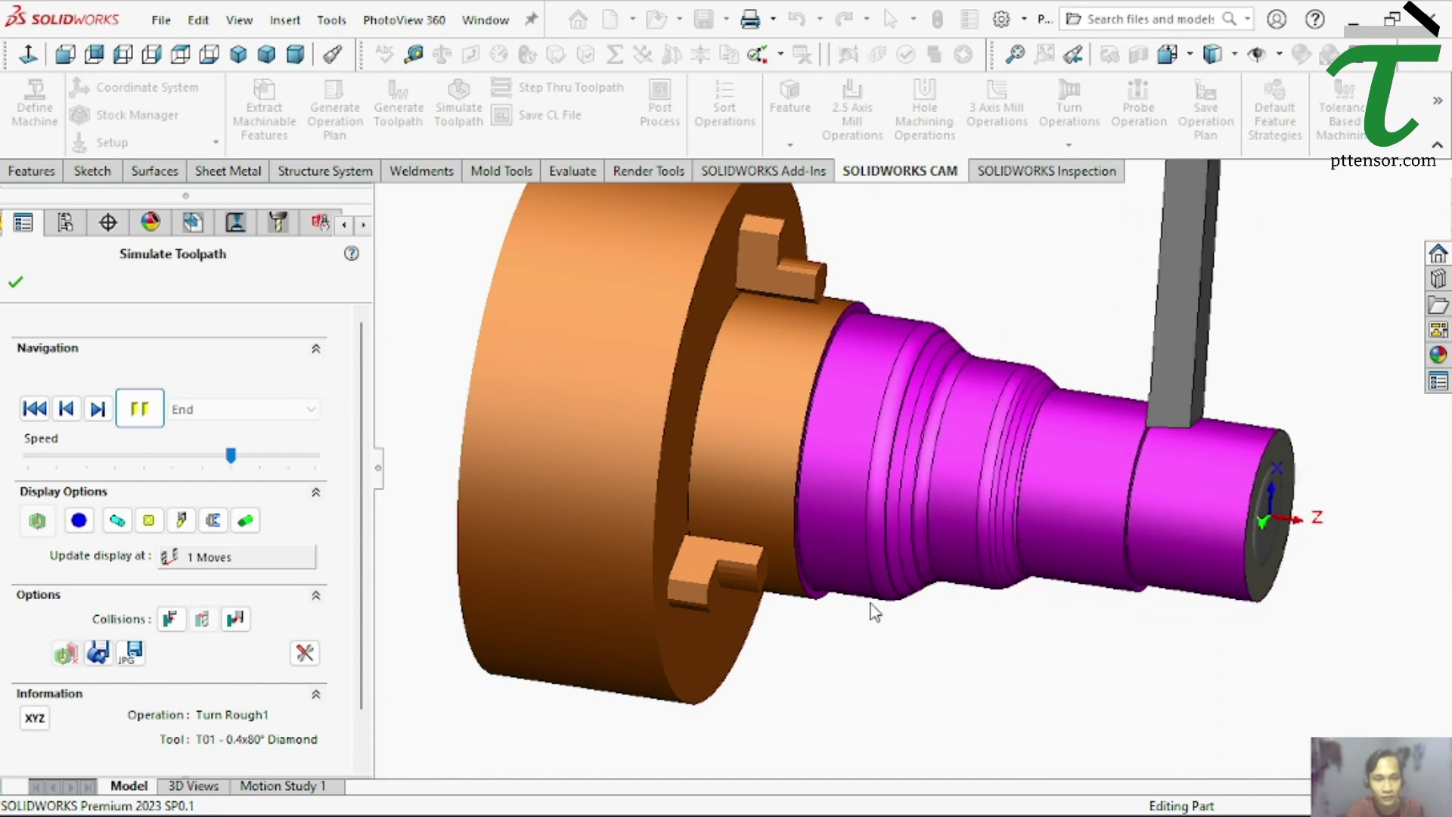
middle_drag(870, 603, 885, 584)
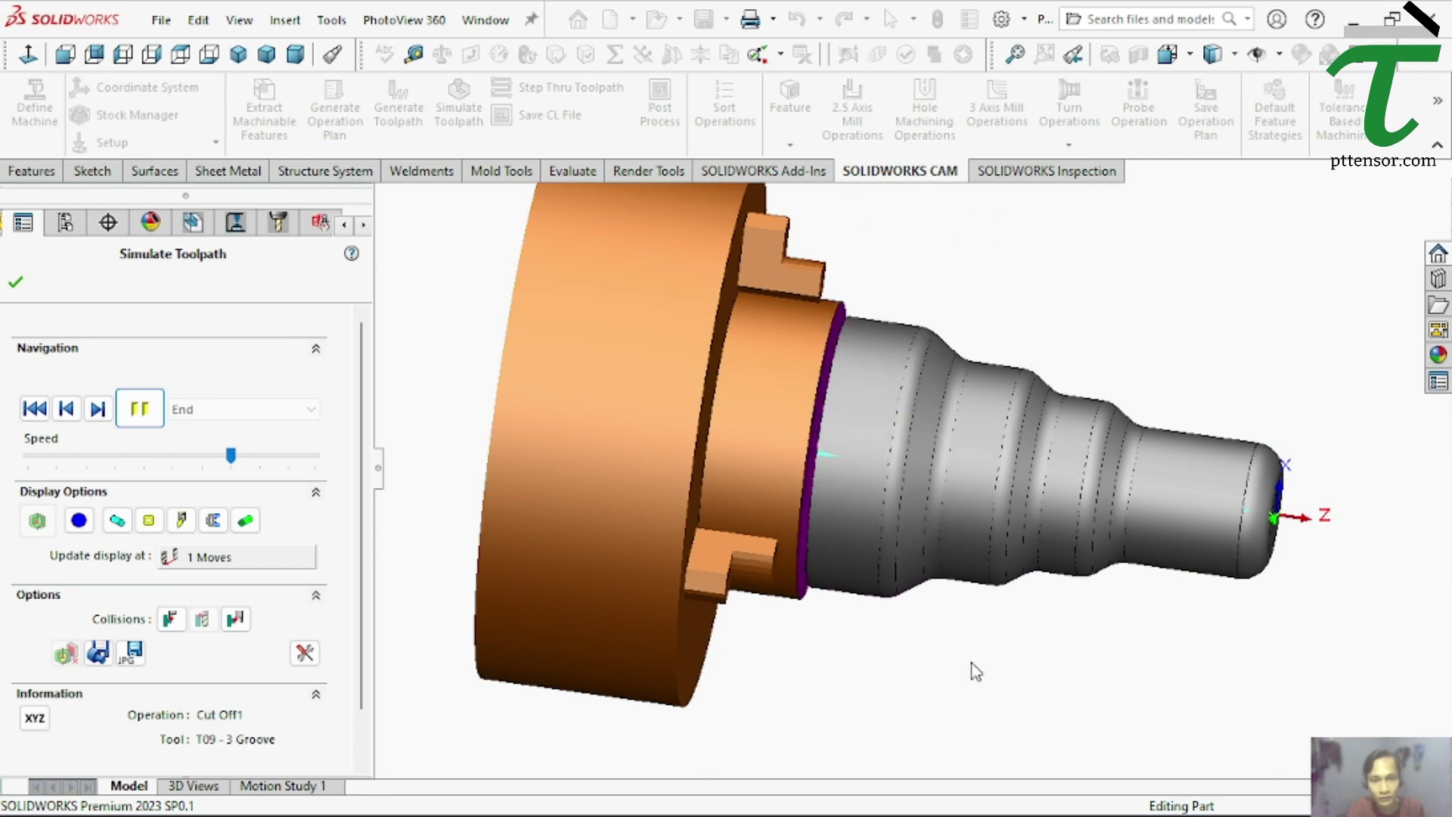
click(17, 284)
mouse_move(1069, 442)
middle_down()
mouse_move(1173, 396)
mouse_move(1101, 474)
mouse_move(1168, 552)
mouse_move(1166, 518)
mouse_move(837, 437)
mouse_move(788, 465)
mouse_move(802, 484)
mouse_move(756, 454)
mouse_move(776, 478)
middle_up()
scroll(809, 393, down, 1)
scroll(832, 340, down, 1)
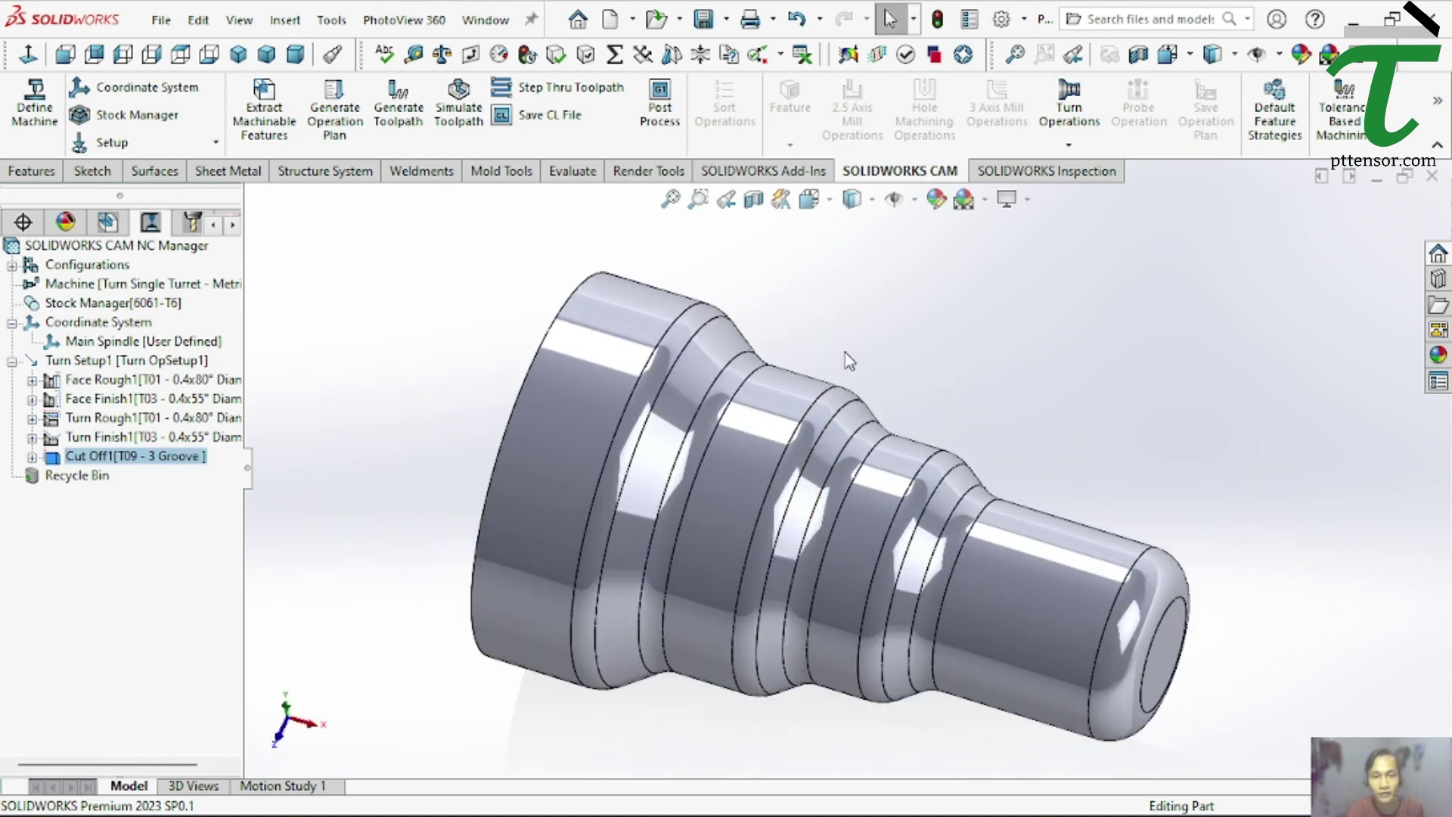
mouse_move(903, 459)
middle_down()
mouse_move(877, 439)
mouse_move(891, 415)
mouse_move(817, 584)
middle_up()
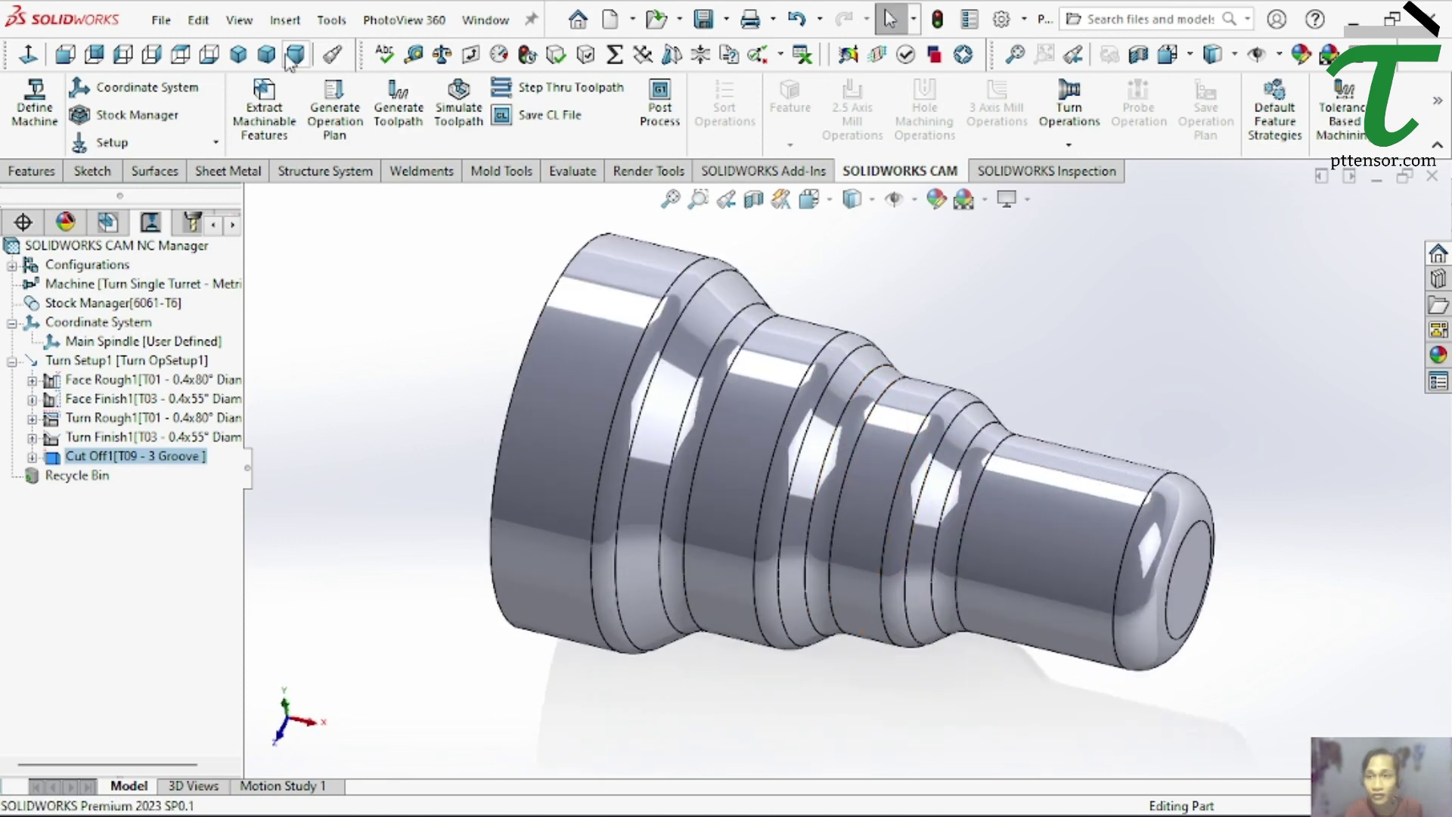
click(241, 56)
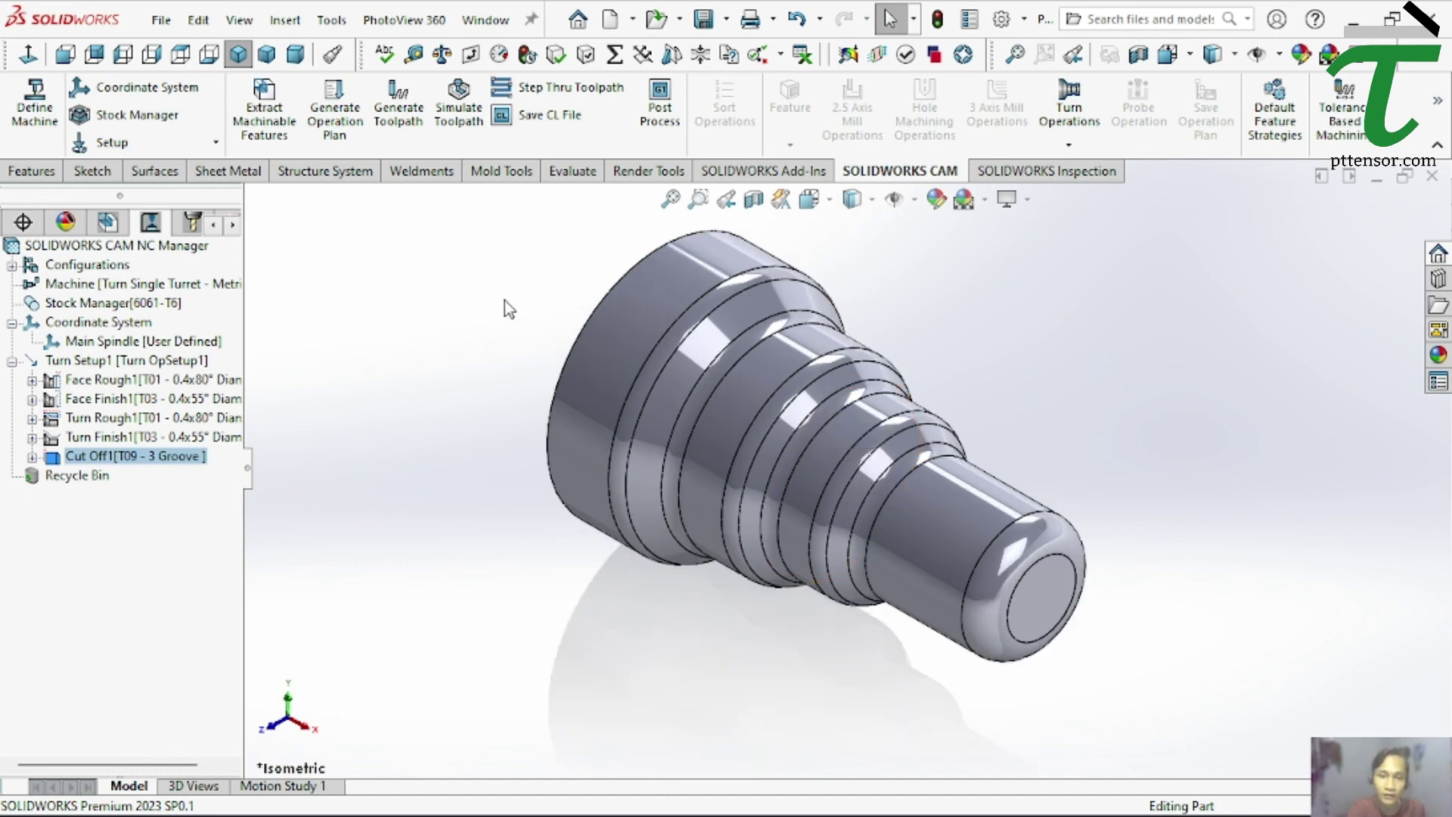
mouse_move(505, 301)
middle_down()
mouse_move(648, 315)
mouse_move(383, 337)
mouse_move(592, 349)
mouse_move(567, 396)
mouse_move(574, 421)
mouse_move(633, 497)
mouse_move(529, 379)
middle_up()
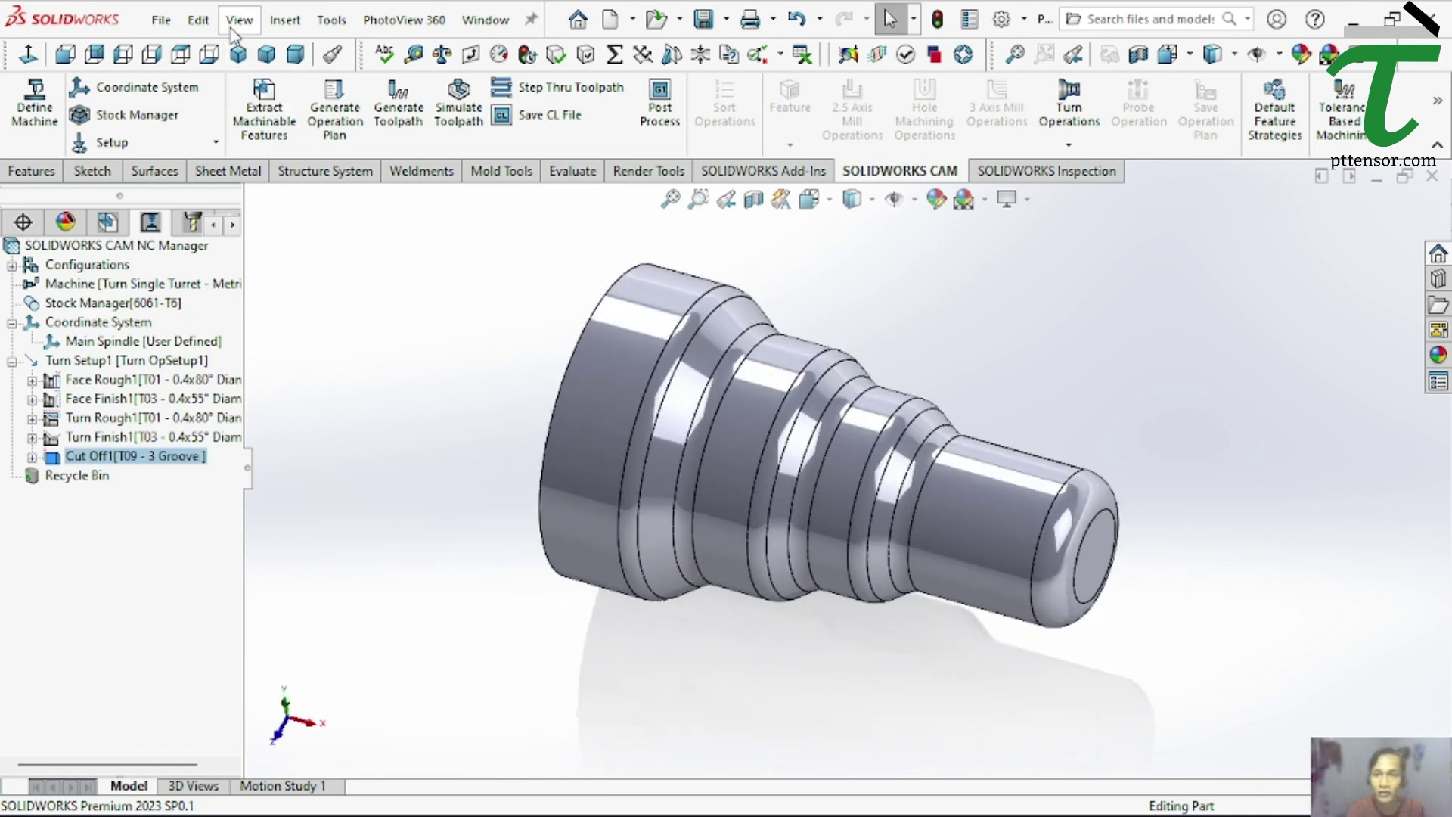
click(241, 55)
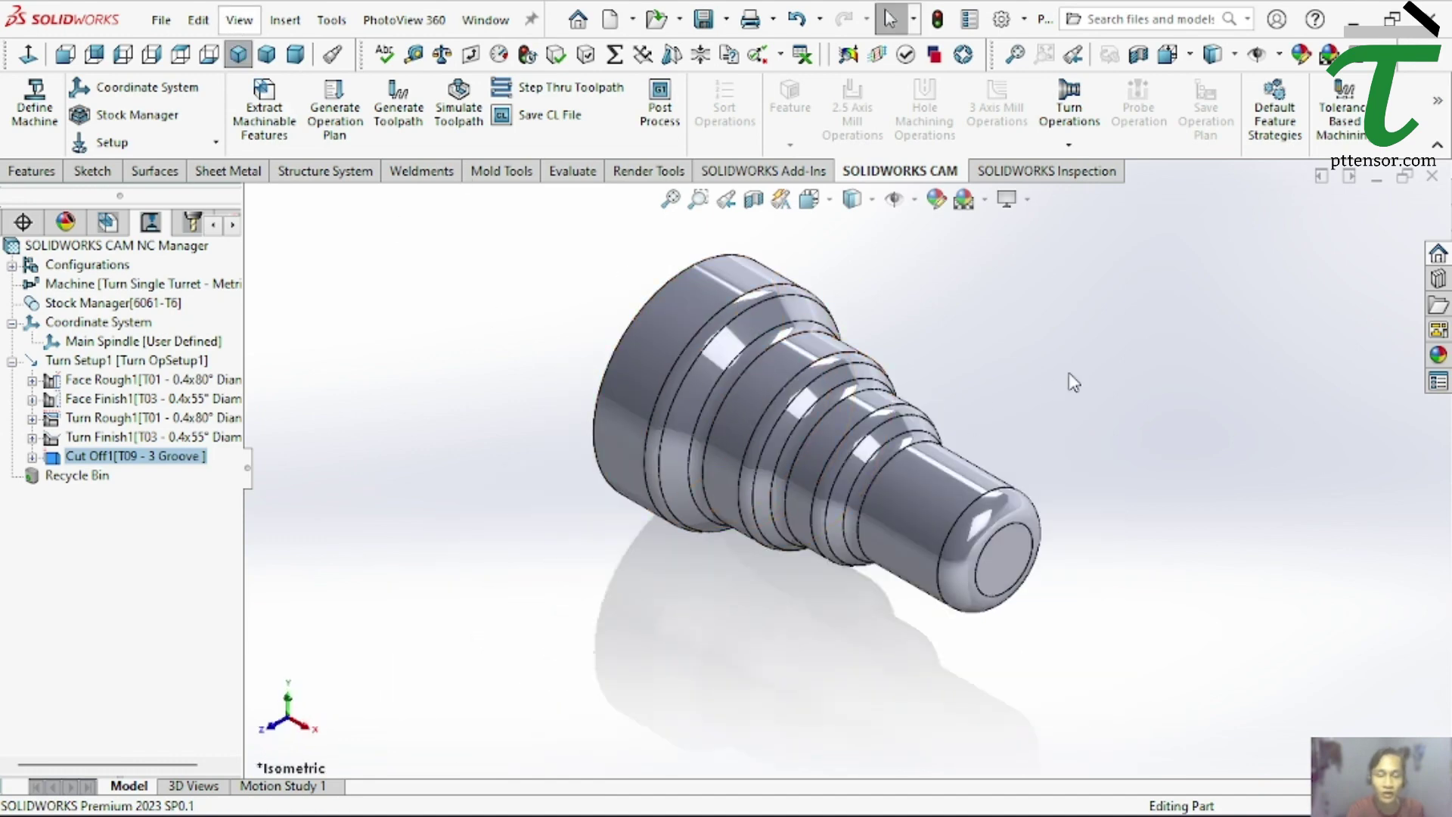